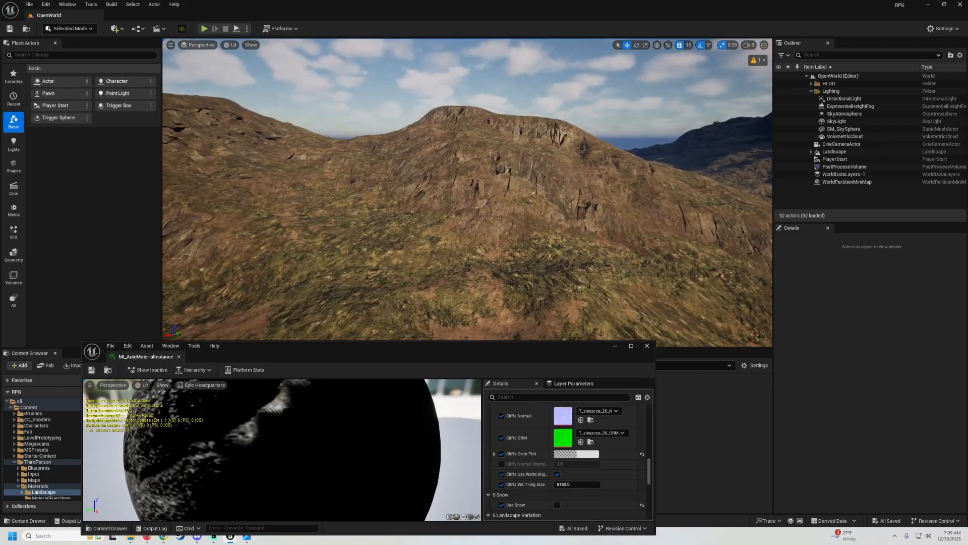
Turn the cliffs' world-aligned texturing off and back on to compare the hillside with and without it.
{"action": "key", "text": "w"}
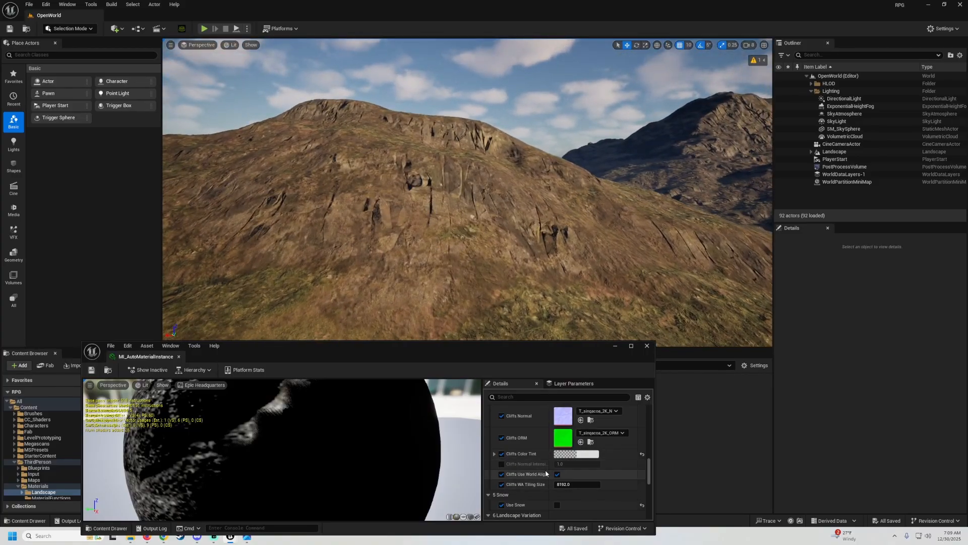
{"action": "left_click", "coordinate": [557, 474]}
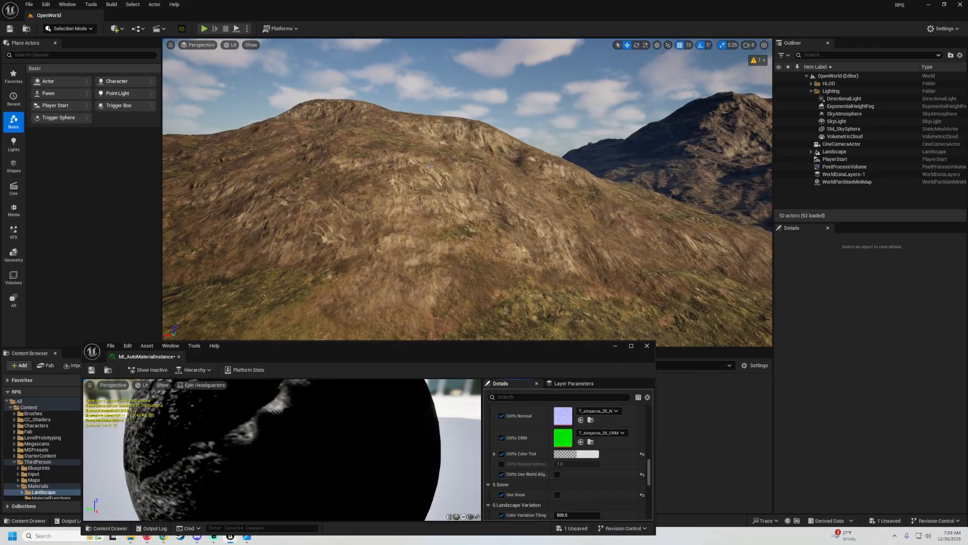
{"action": "left_click", "coordinate": [557, 473]}
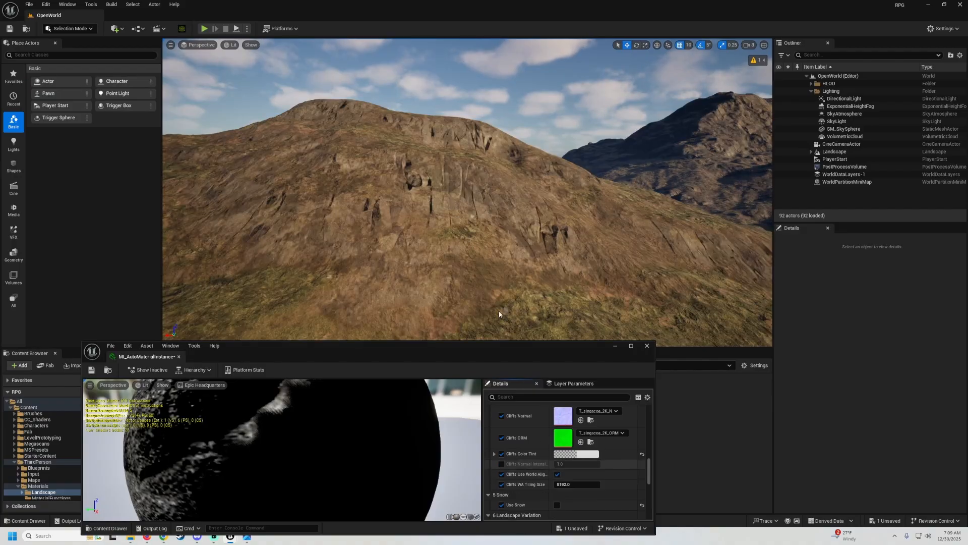
Minimize the material instance window and examine the rock texture on the hills and mountain cliffs in a full-screen viewport.
{"action": "left_click", "coordinate": [615, 346]}
{"action": "key", "text": "F11"}
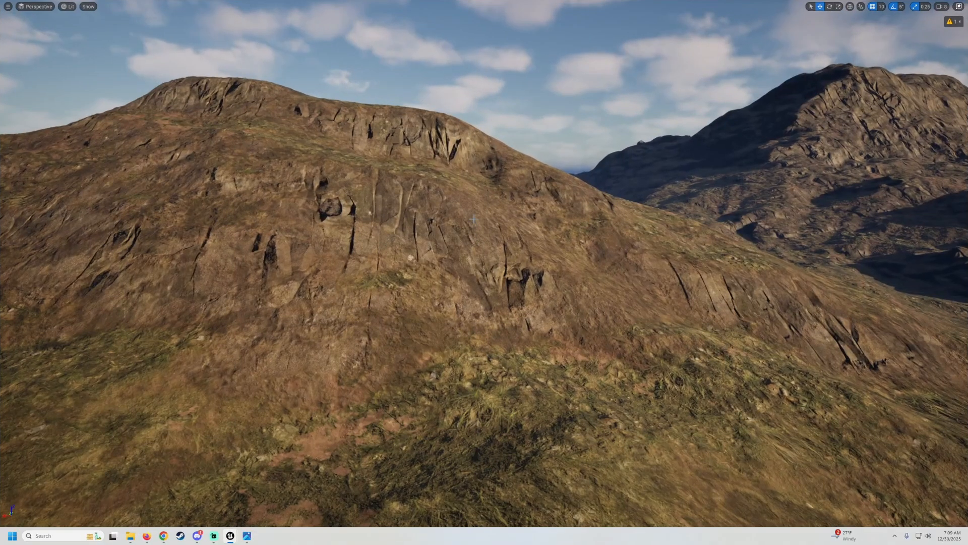
{"action": "key", "text": "w"}
{"action": "right_click_drag", "start_coordinate": [474, 219], "coordinate": [302, 275]}
{"action": "key", "text": "w"}
{"action": "right_click_drag", "start_coordinate": [249, 350], "coordinate": [421, 181]}
{"action": "key", "text": "w"}
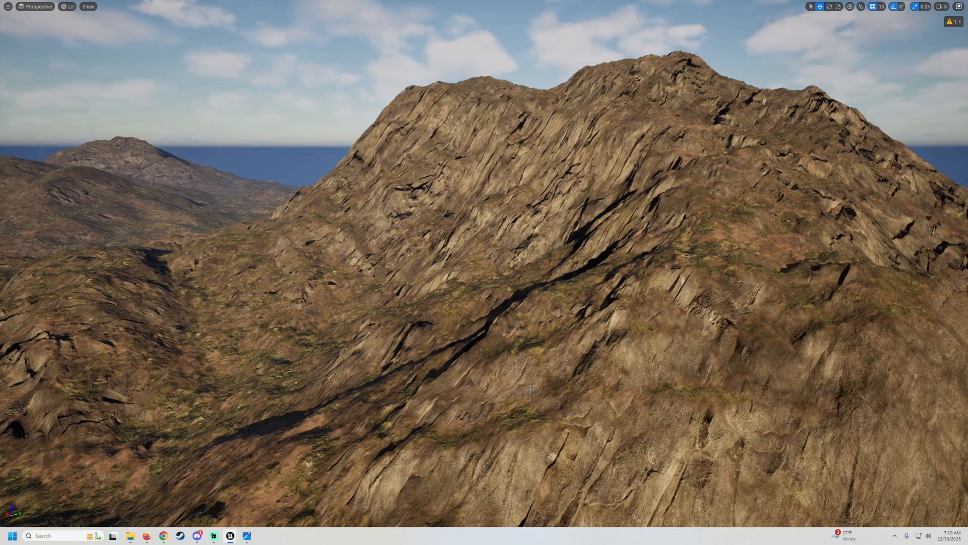
{"action": "right_click_drag", "start_coordinate": [338, 272], "coordinate": [390, 277]}
{"action": "key", "text": "w"}
{"action": "key", "text": "F11"}
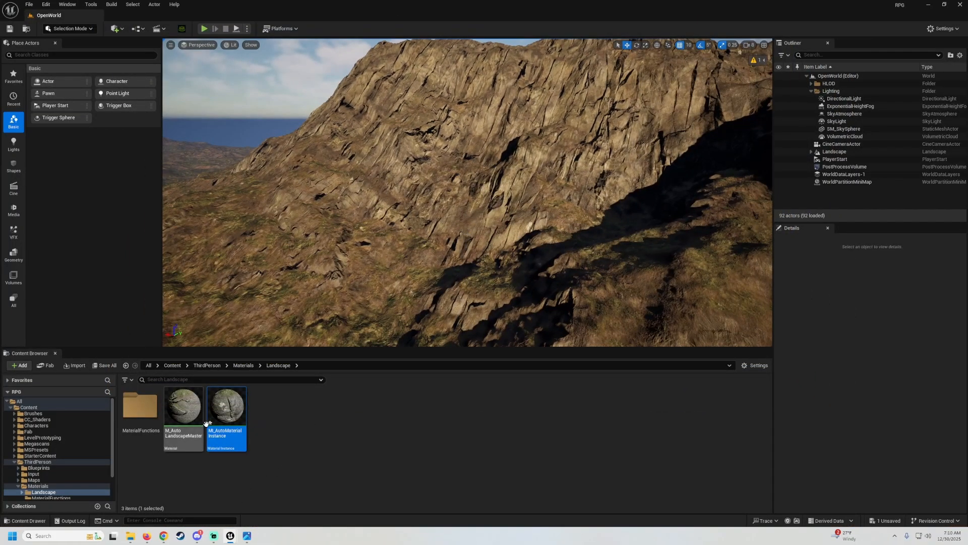
Reopen MI_AutoMaterialInstance, compare the cliffs with world-aligned texturing off and on, and save the instance with it on.
{"action": "double_click", "coordinate": [222, 437]}
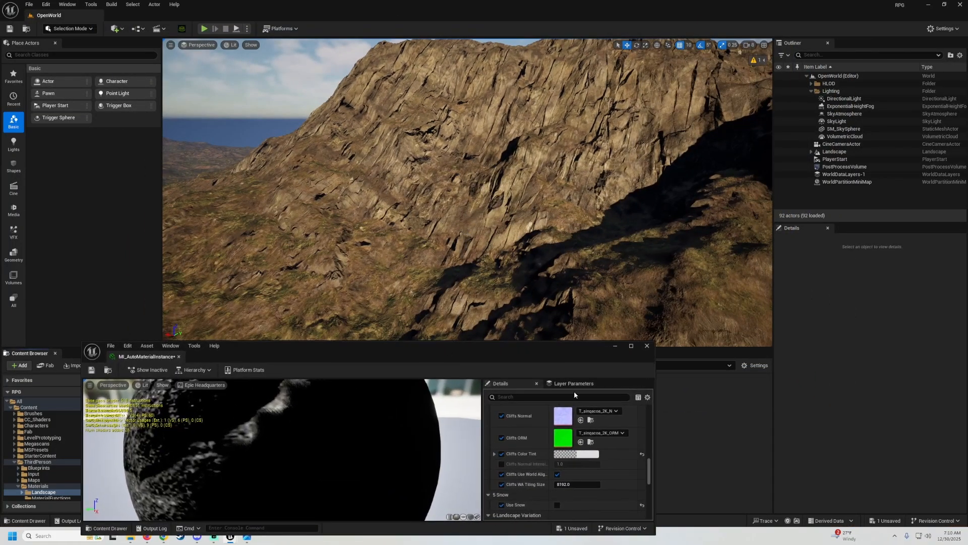
{"action": "left_click", "coordinate": [557, 475]}
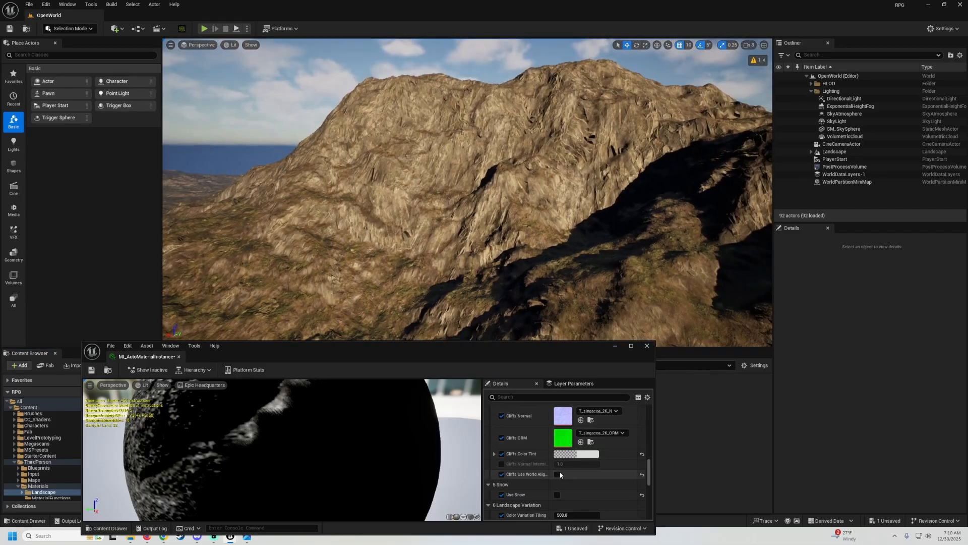
{"action": "left_click", "coordinate": [557, 474]}
{"action": "left_click", "coordinate": [558, 474]}
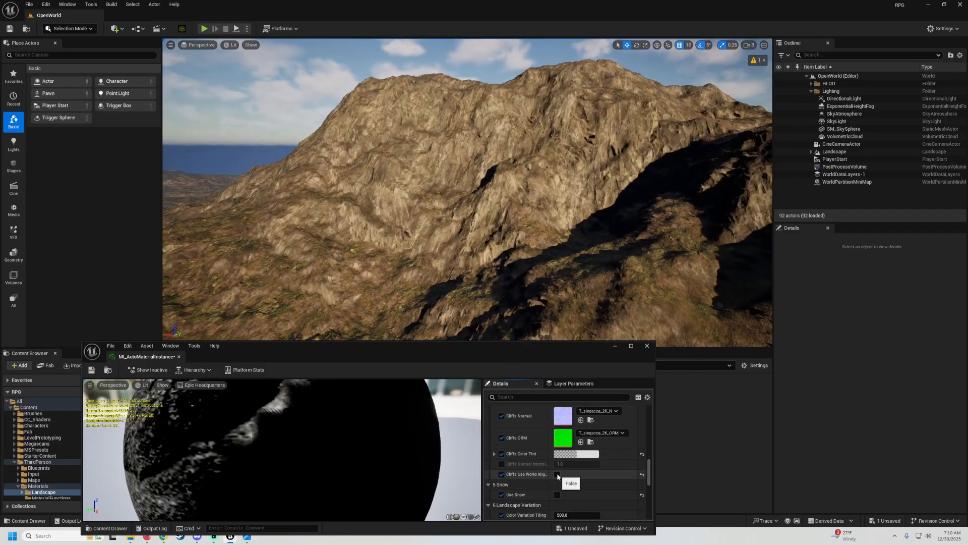
{"action": "left_click", "coordinate": [557, 474]}
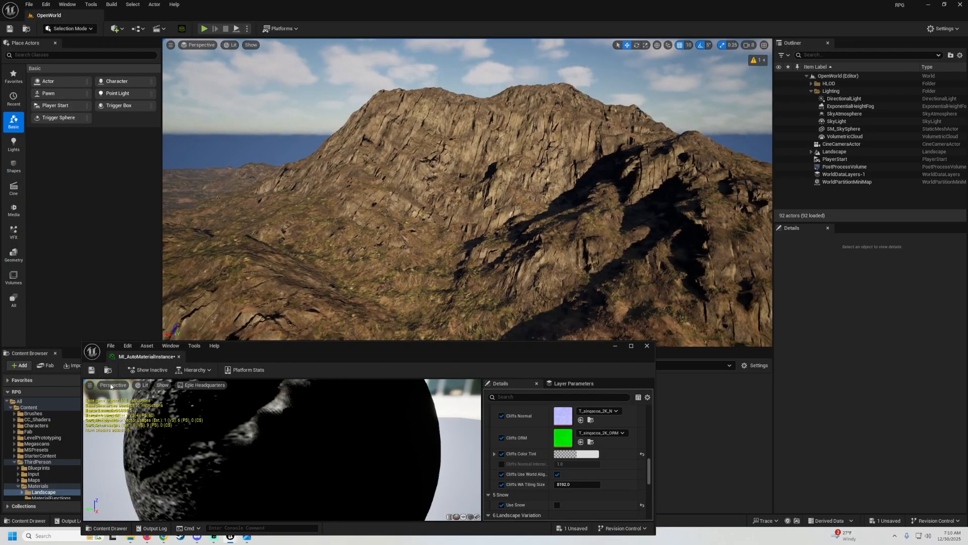
{"action": "left_click", "coordinate": [92, 371]}
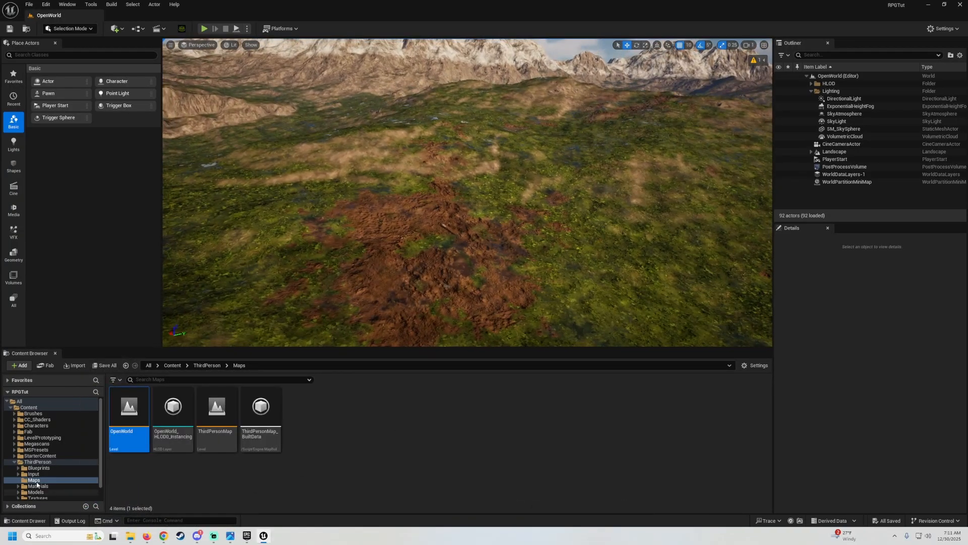
In the RPGTut project, open the landscape material instance from Materials/AutoLandscape in a smaller window that leaves the terrain visible.
{"action": "left_click", "coordinate": [46, 485]}
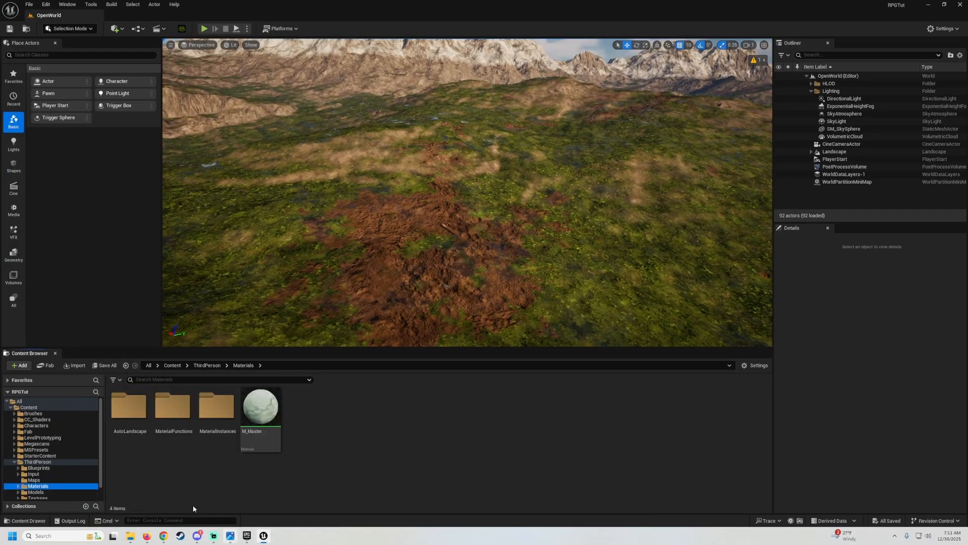
{"action": "double_click", "coordinate": [129, 406]}
{"action": "double_click", "coordinate": [207, 447]}
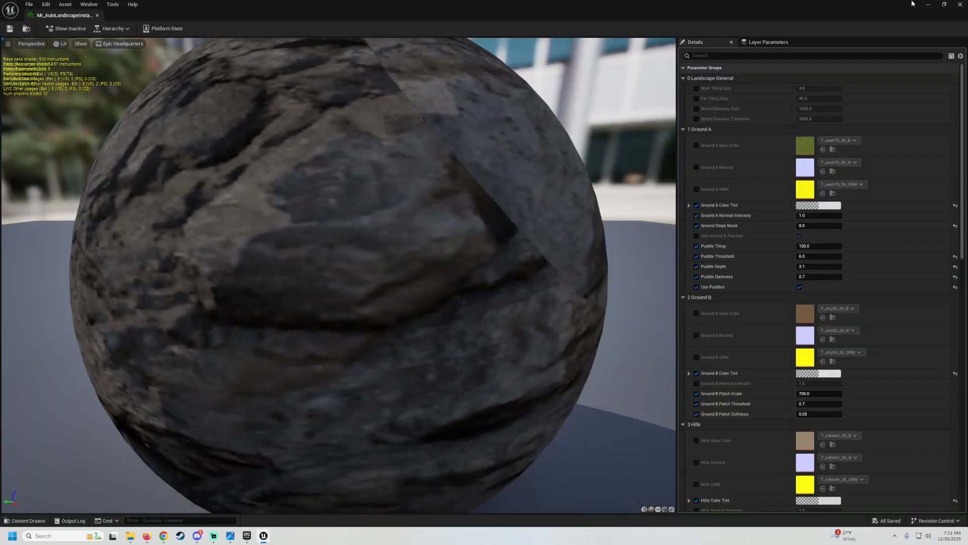
{"action": "left_click", "coordinate": [943, 4]}
{"action": "left_click_drag", "start_coordinate": [559, 186], "coordinate": [296, 223]}
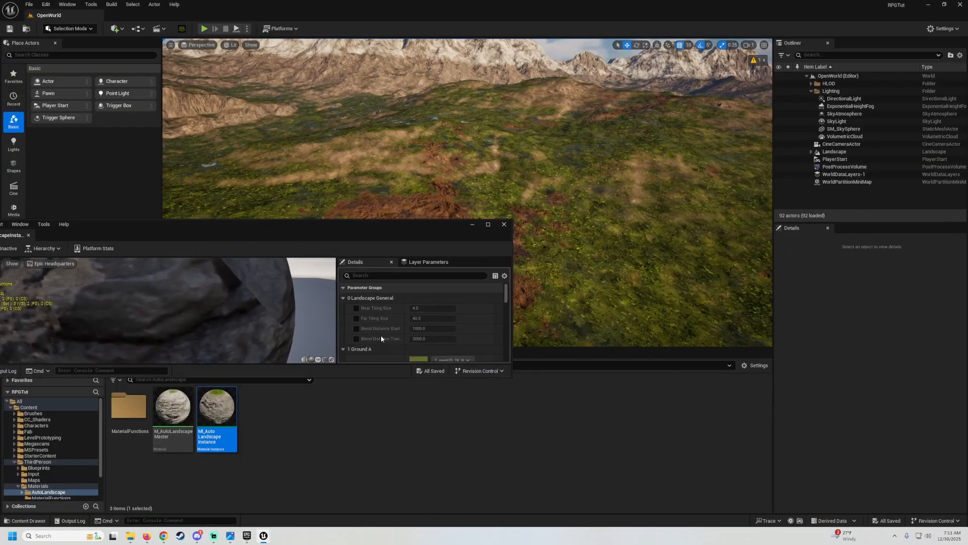
Turn off Use Puddles and Use Snow in the landscape material instance.
{"action": "scroll", "coordinate": [369, 308], "scroll_direction": "down", "scroll_amount": 3}
{"action": "scroll", "coordinate": [362, 295], "scroll_direction": "down", "scroll_amount": 6}
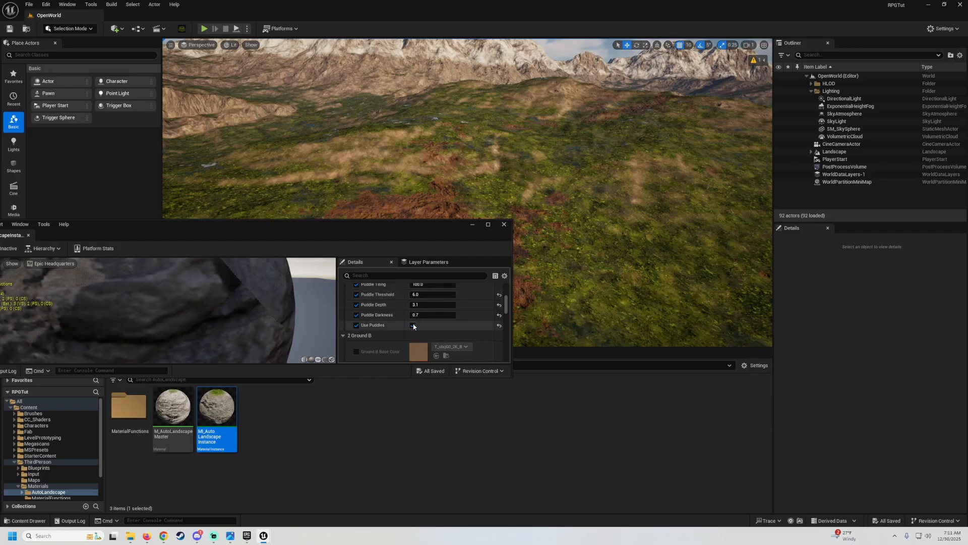
{"action": "left_click", "coordinate": [413, 326]}
{"action": "scroll", "coordinate": [413, 326], "scroll_direction": "down", "scroll_amount": 2}
{"action": "scroll", "coordinate": [398, 324], "scroll_direction": "down", "scroll_amount": 10}
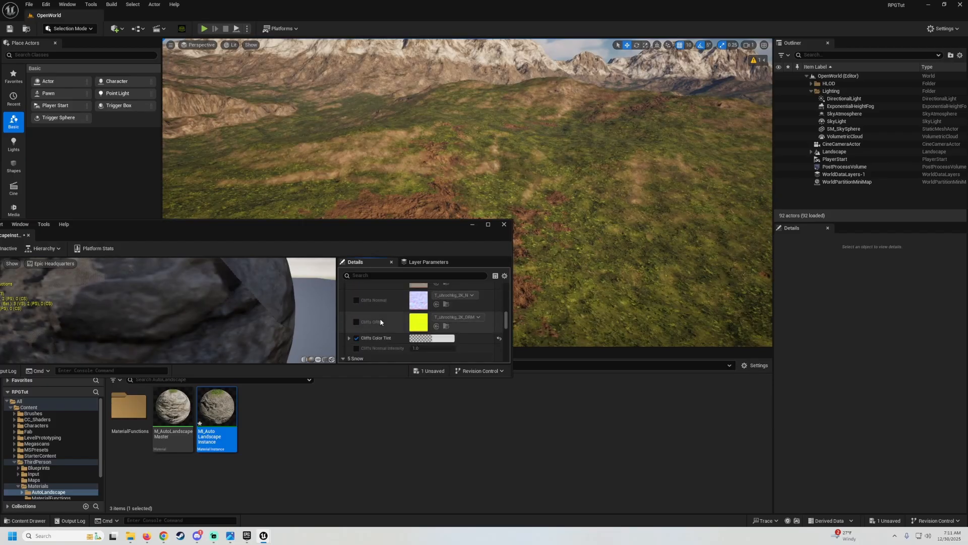
{"action": "scroll", "coordinate": [383, 321], "scroll_direction": "down", "scroll_amount": 5}
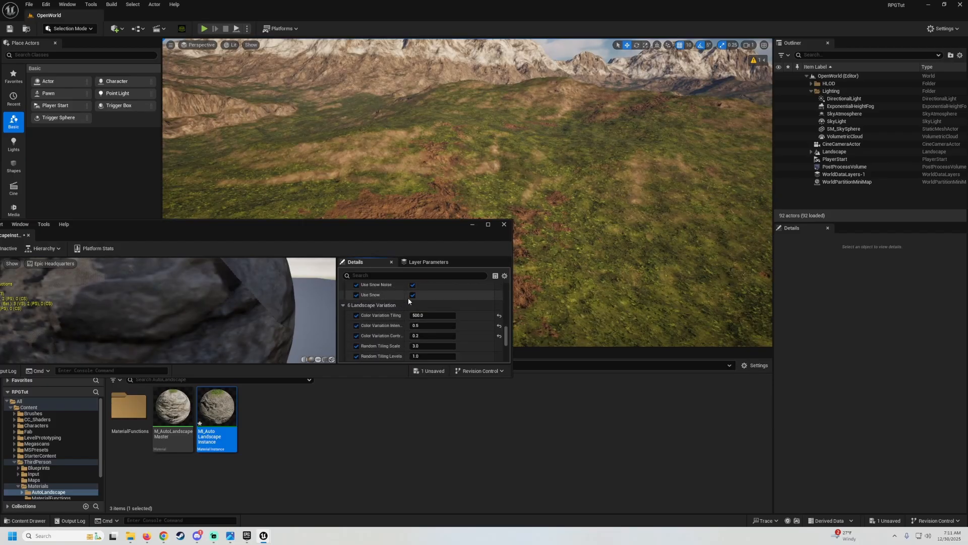
{"action": "left_click", "coordinate": [413, 295]}
{"action": "scroll", "coordinate": [414, 302], "scroll_direction": "down", "scroll_amount": 5}
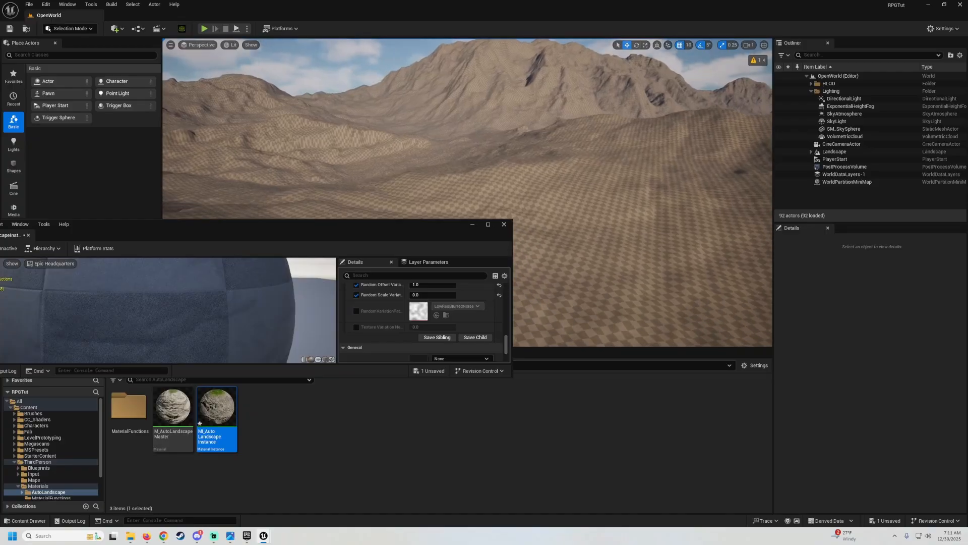
{"action": "scroll", "coordinate": [380, 303], "scroll_direction": "up", "scroll_amount": 8}
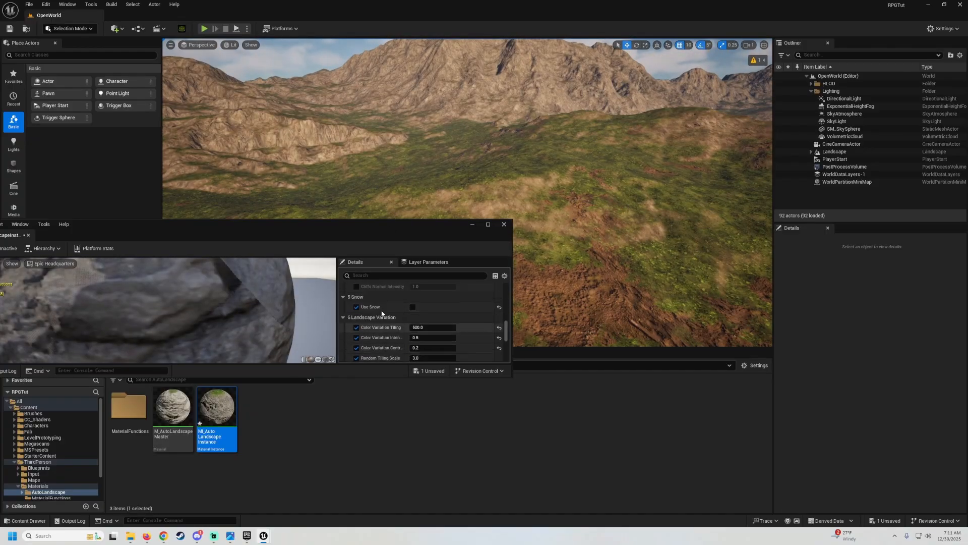
Adjust the viewport camera speed and examine the mountain's cliffs up close.
{"action": "right_click_drag", "start_coordinate": [650, 167], "coordinate": [647, 146]}
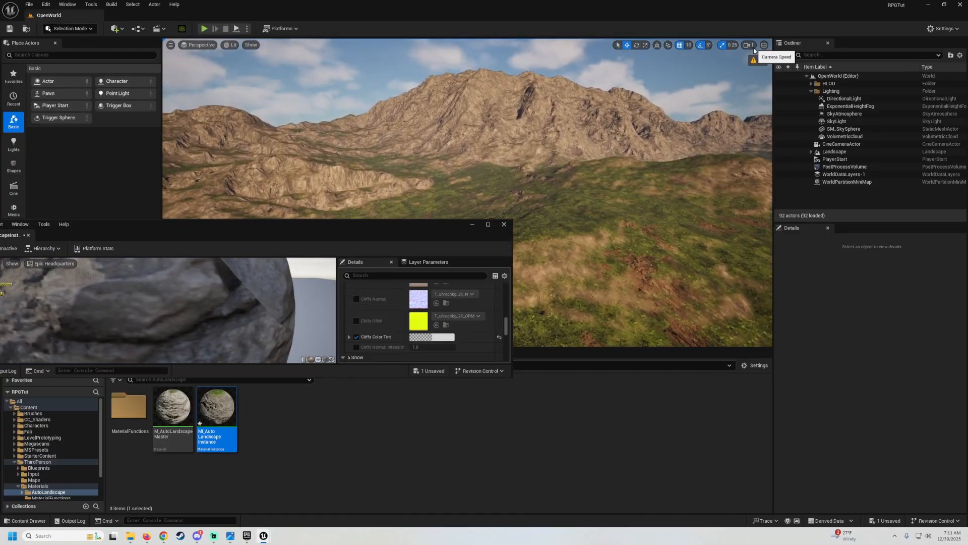
{"action": "left_click", "coordinate": [750, 46]}
{"action": "right_click_drag", "start_coordinate": [699, 129], "coordinate": [697, 116]}
{"action": "key", "text": "w"}
Save the landscape material instance, check the cliffs against the surrounding terrain, and close the instance window.
{"action": "left_click_drag", "start_coordinate": [351, 223], "coordinate": [554, 291]}
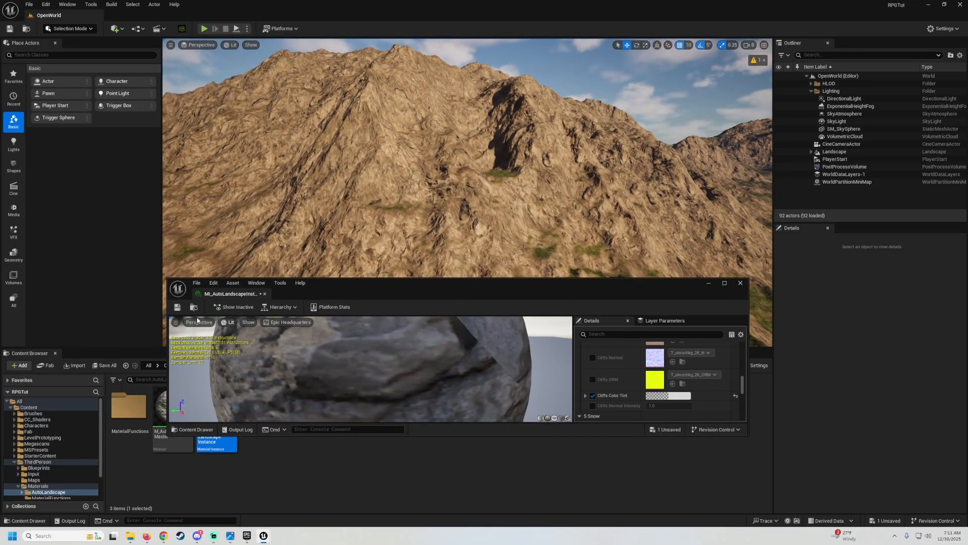
{"action": "left_click", "coordinate": [176, 307]}
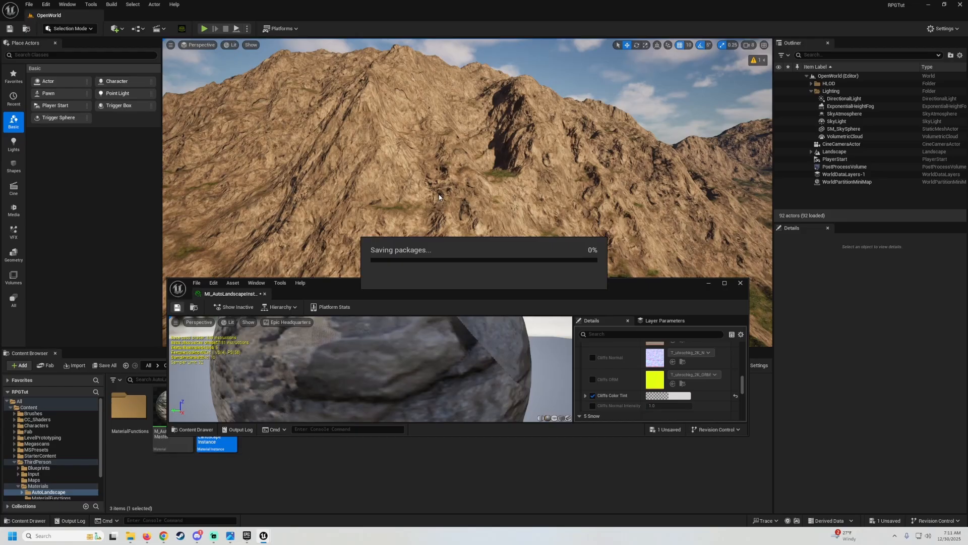
{"action": "right_click_drag", "start_coordinate": [439, 195], "coordinate": [461, 196]}
{"action": "right_click_drag", "start_coordinate": [453, 271], "coordinate": [454, 270]}
{"action": "left_click_drag", "start_coordinate": [464, 296], "coordinate": [371, 225]}
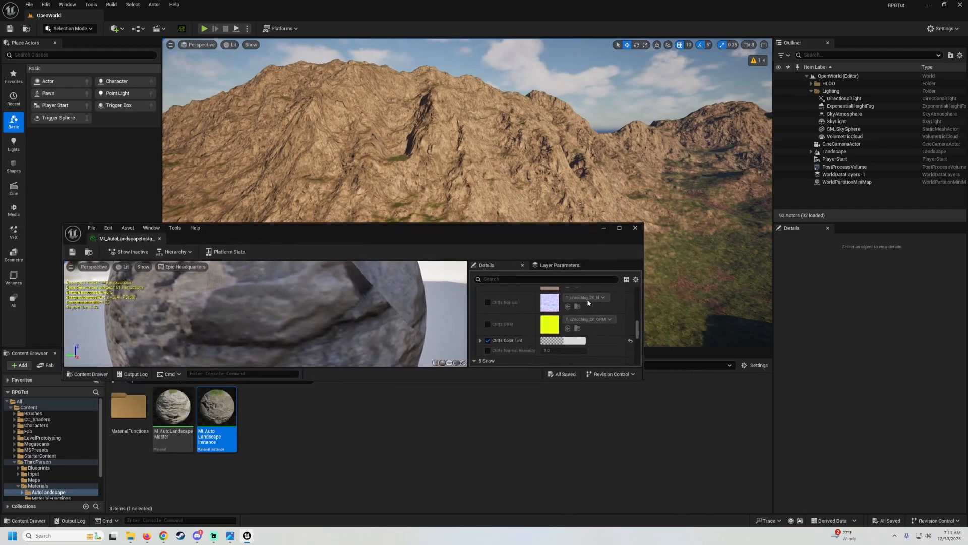
{"action": "left_click", "coordinate": [633, 230]}
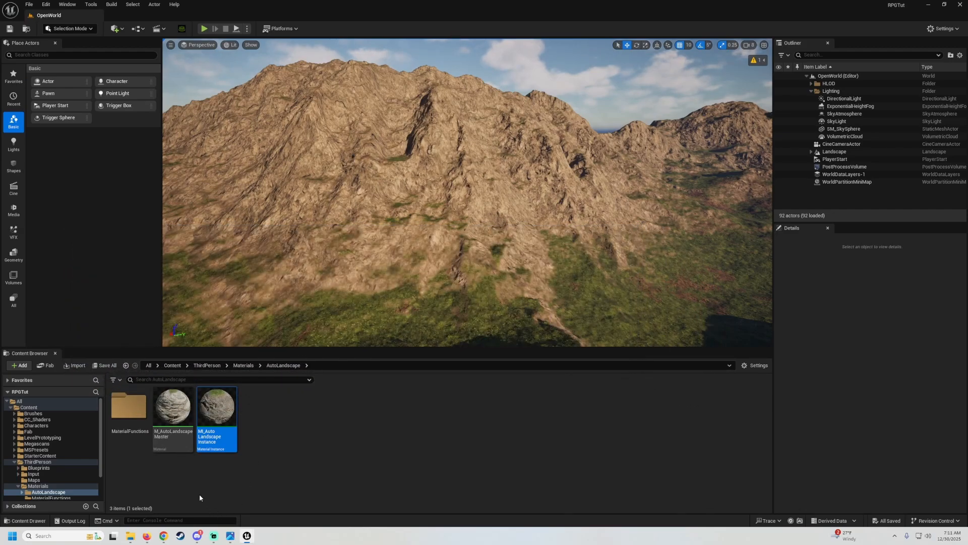
Open the MF_LandscapeLayer material function from the AutoLandscape MaterialFunctions folder.
{"action": "double_click", "coordinate": [129, 406]}
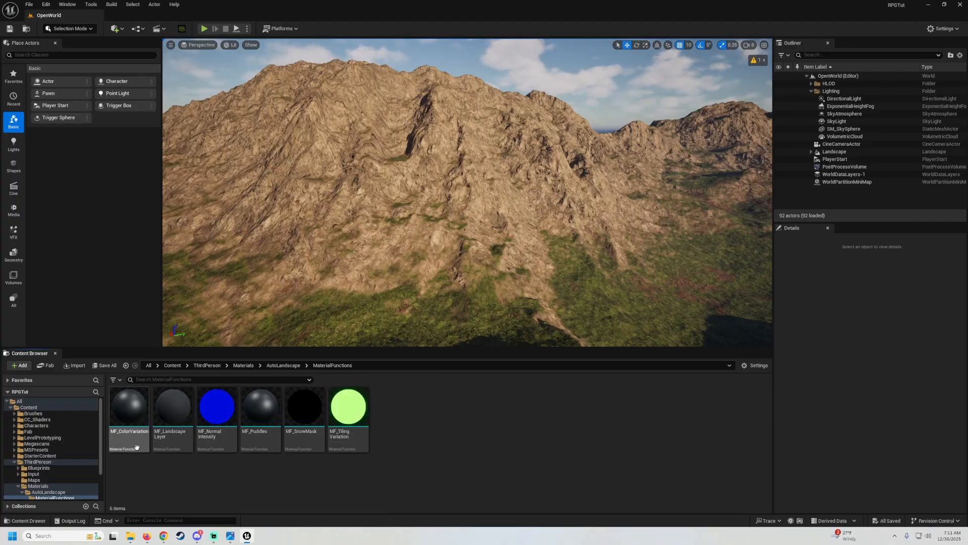
{"action": "left_click", "coordinate": [160, 448]}
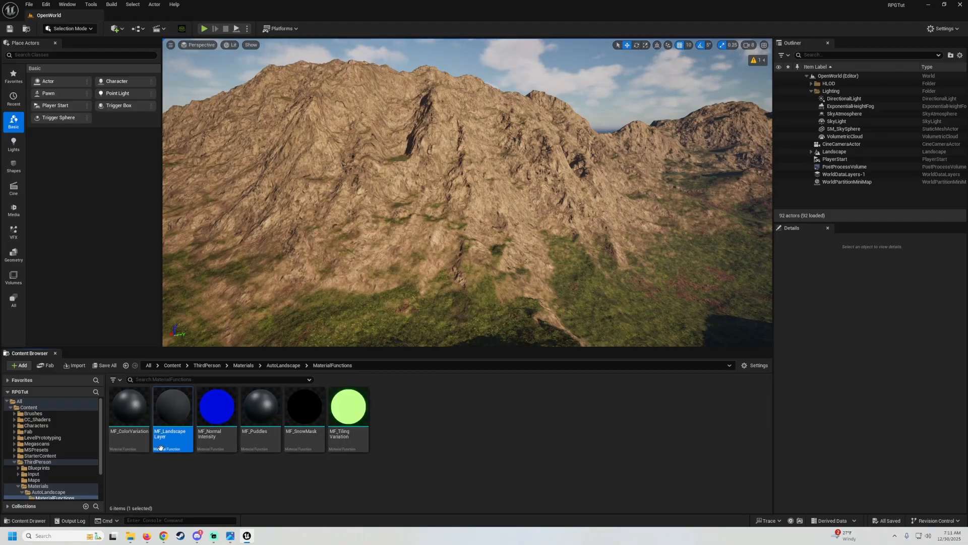
{"action": "double_click", "coordinate": [161, 448]}
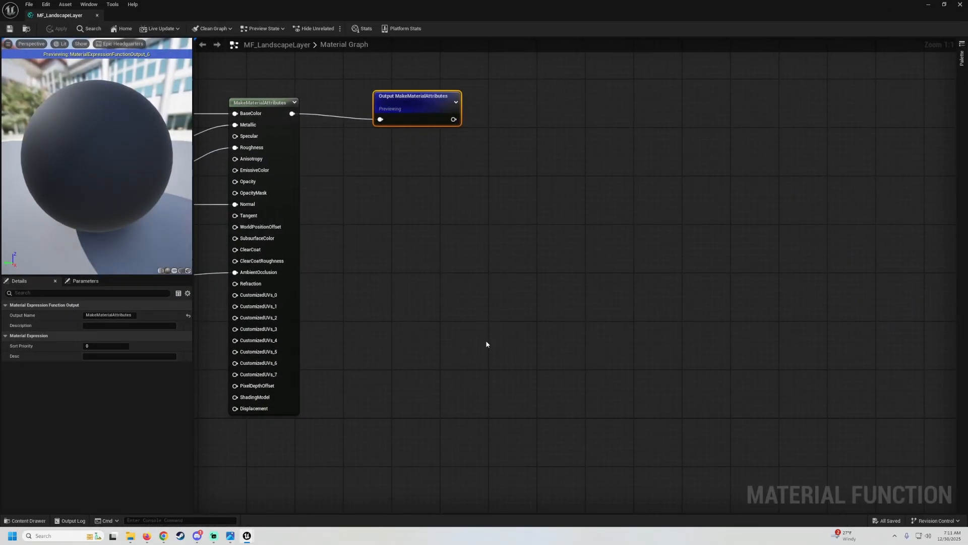
Move the Color Tint, Textures and UVs comment groups together to the left, widening the gap to the Base Color, Normal and ORM groups.
{"action": "scroll", "coordinate": [424, 310], "scroll_direction": "down", "scroll_amount": 3}
{"action": "right_click_drag", "start_coordinate": [382, 290], "coordinate": [844, 259]}
{"action": "scroll", "coordinate": [656, 192], "scroll_direction": "down", "scroll_amount": 4}
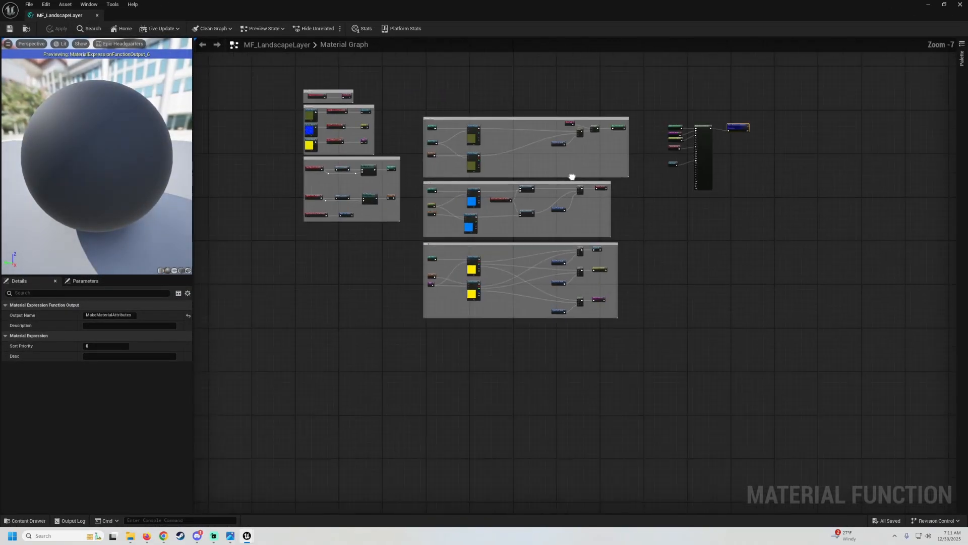
{"action": "right_click_drag", "start_coordinate": [573, 177], "coordinate": [715, 165]}
{"action": "scroll", "coordinate": [456, 192], "scroll_direction": "up", "scroll_amount": 2}
{"action": "right_click_drag", "start_coordinate": [437, 150], "coordinate": [441, 198]}
{"action": "right_click_drag", "start_coordinate": [422, 98], "coordinate": [417, 130]}
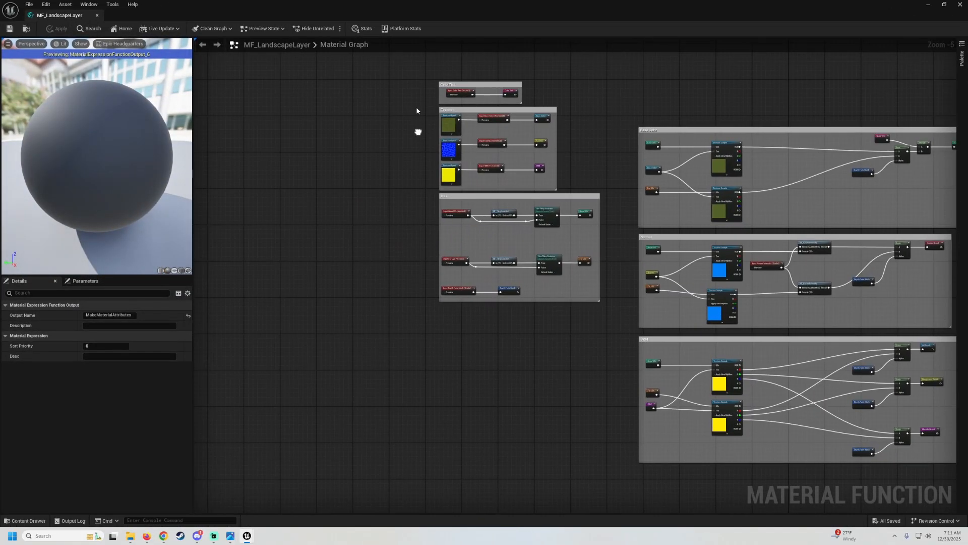
{"action": "left_click_drag", "start_coordinate": [413, 84], "coordinate": [602, 323]}
{"action": "key", "text": "Left"}
{"action": "key", "text": "Left"}
{"action": "key", "text": "Left"}
{"action": "key", "text": "Left"}
{"action": "key", "text": "Left"}
{"action": "key", "text": "Left"}
{"action": "key", "text": "Left"}
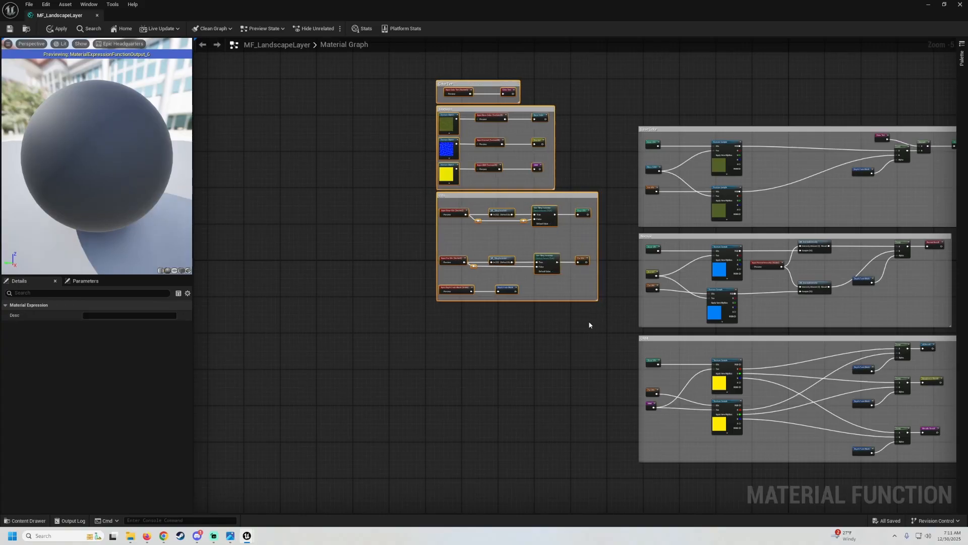
{"action": "key", "text": "Left"}
{"action": "key", "text": "Left"}
{"action": "key", "text": "Left"}
{"action": "key", "text": "Left"}
{"action": "key", "text": "Left"}
{"action": "key", "text": "Left"}
{"action": "key", "text": "Left"}
{"action": "key", "text": "Left"}
{"action": "key", "text": "Left"}
{"action": "key", "text": "Left"}
{"action": "key", "text": "Left"}
{"action": "key", "text": "Left"}
{"action": "key", "text": "Left"}
{"action": "key", "text": "Left"}
{"action": "key", "text": "Left"}
{"action": "key", "text": "Left"}
{"action": "key", "text": "Left"}
{"action": "key", "text": "Left"}
{"action": "right_click_drag", "start_coordinate": [534, 312], "coordinate": [523, 280]}
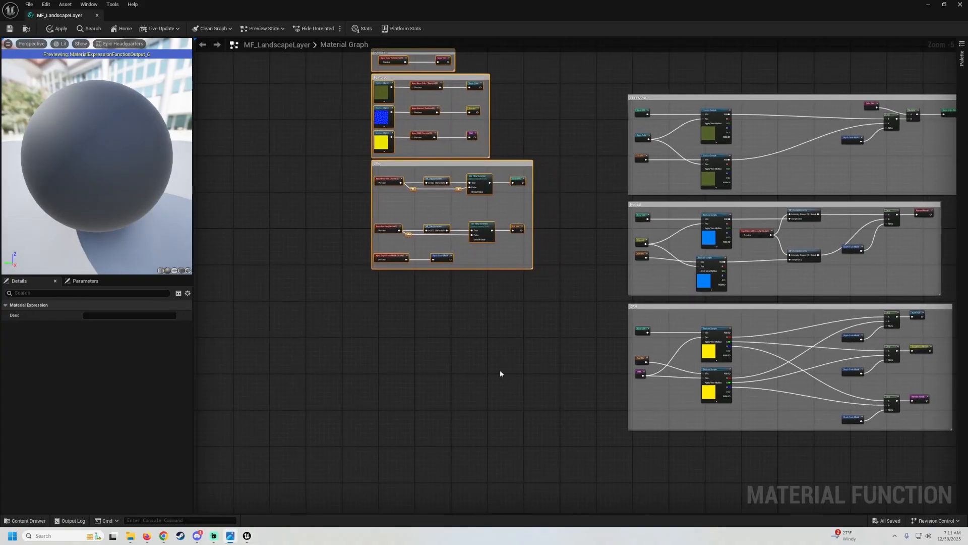
{"action": "scroll", "coordinate": [456, 247], "scroll_direction": "up", "scroll_amount": 2}
{"action": "right_click_drag", "start_coordinate": [459, 246], "coordinate": [465, 273]}
{"action": "left_click", "coordinate": [554, 240]}
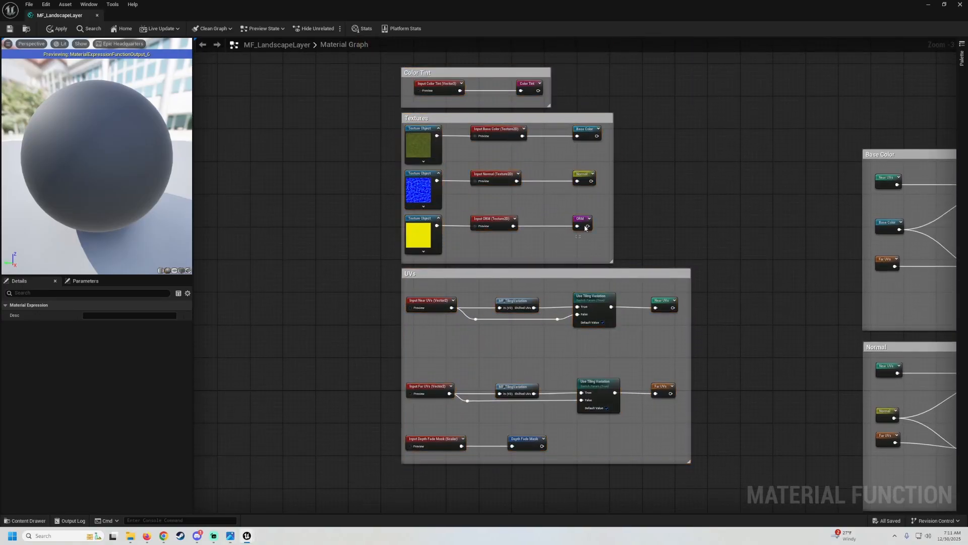
Add a Base Color named reroute node in the empty graph area below the UVs group.
{"action": "left_click_drag", "start_coordinate": [581, 143], "coordinate": [578, 133]}
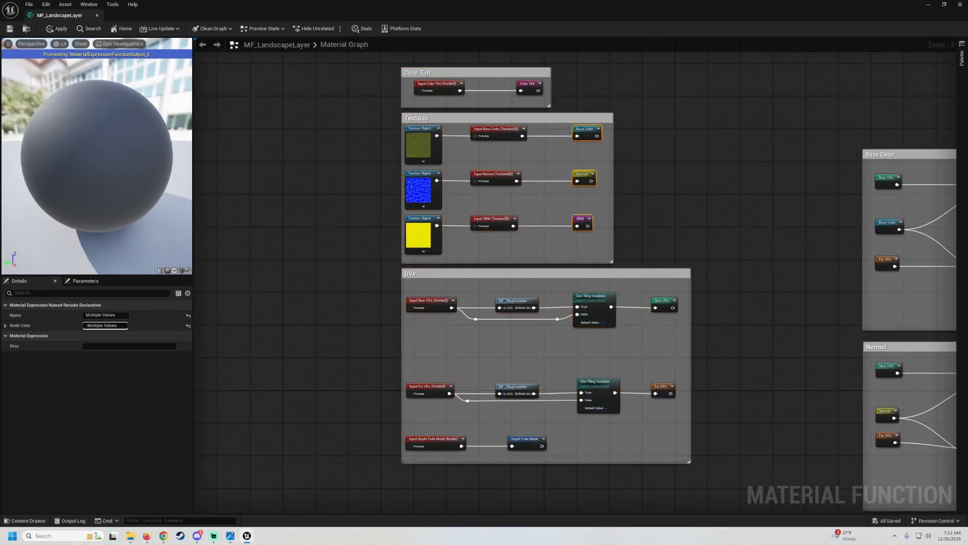
{"action": "right_click_drag", "start_coordinate": [418, 507], "coordinate": [420, 280]}
{"action": "right_click", "coordinate": [406, 269]}
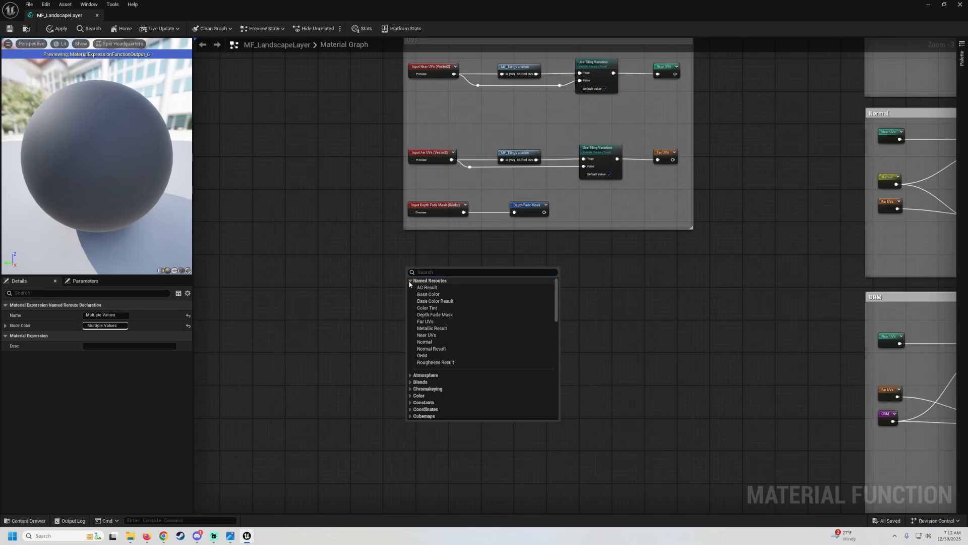
{"action": "left_click", "coordinate": [428, 294]}
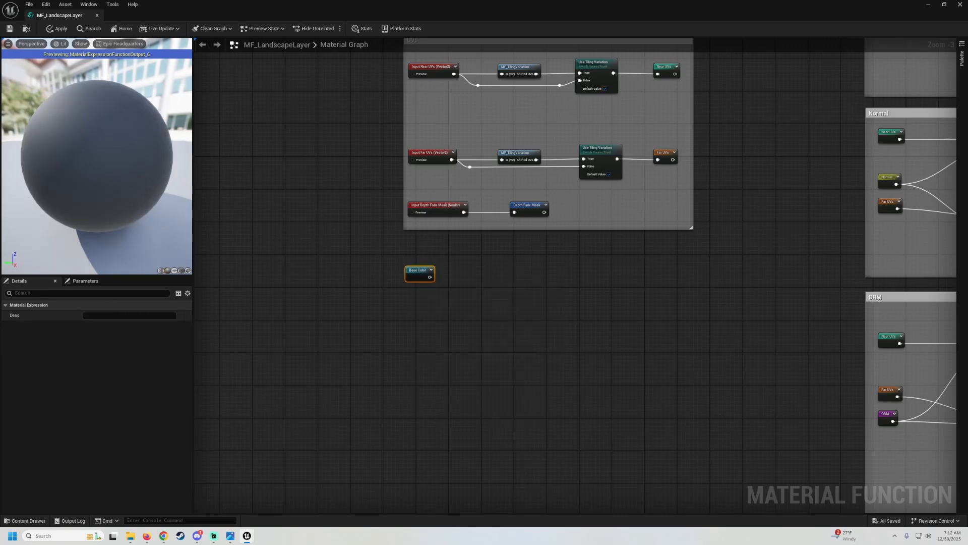
Add Normal and ORM named reroute nodes below the Base Color reroute and left-align the three nodes.
{"action": "right_click", "coordinate": [409, 346]}
{"action": "left_click", "coordinate": [412, 357]}
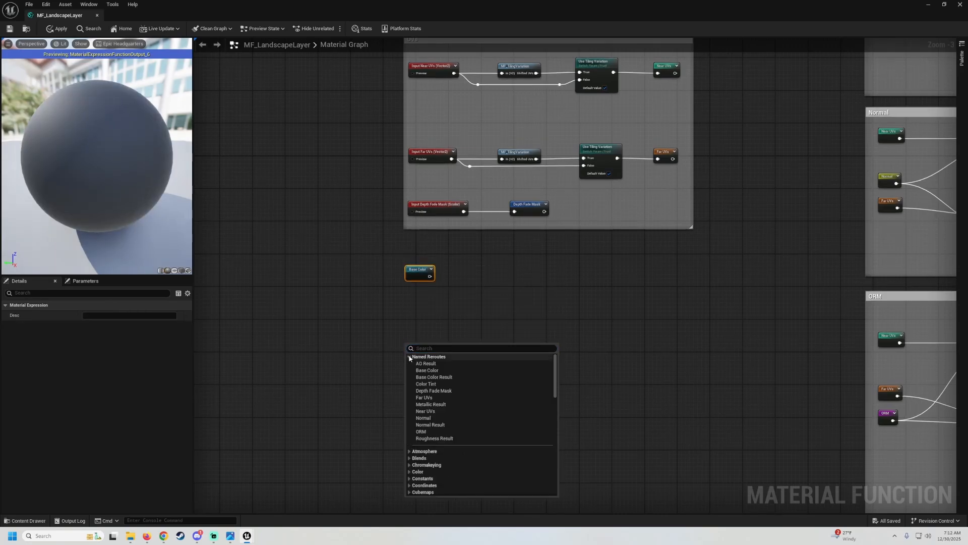
{"action": "left_click", "coordinate": [423, 418]}
{"action": "right_click_drag", "start_coordinate": [407, 407], "coordinate": [417, 317]}
{"action": "right_click", "coordinate": [417, 318]}
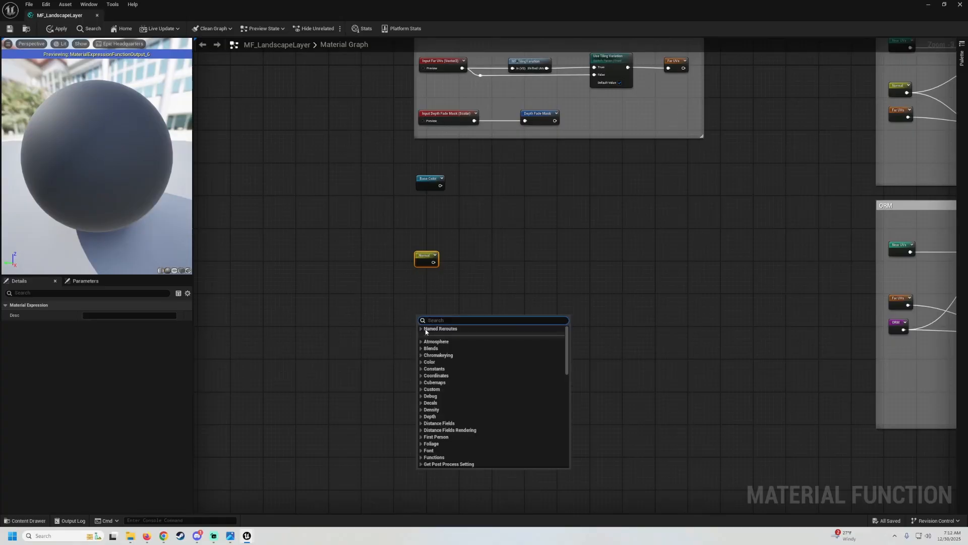
{"action": "left_click", "coordinate": [433, 403]}
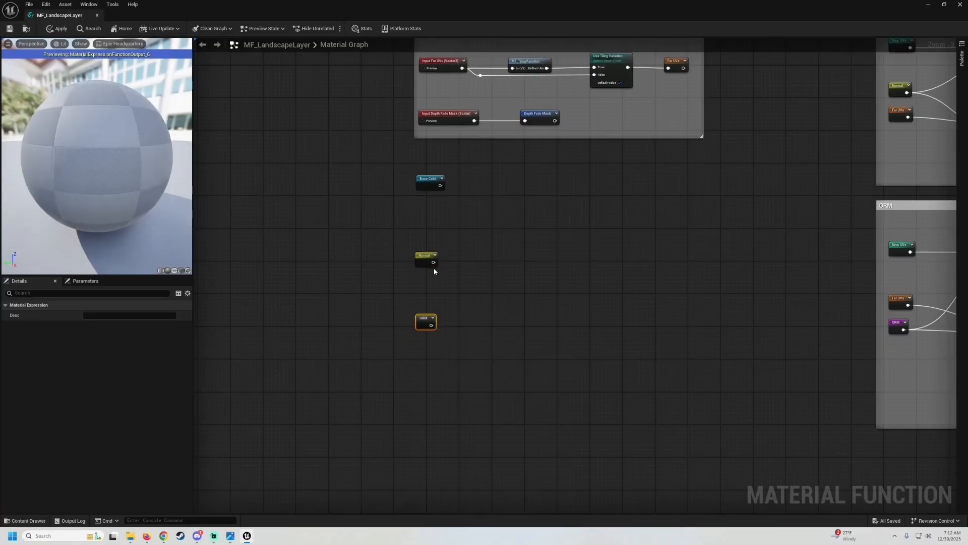
{"action": "left_click_drag", "start_coordinate": [388, 167], "coordinate": [388, 167]}
{"action": "key", "text": "shift+a"}
{"action": "left_click", "coordinate": [362, 225]}
Add a WorldAlignedTexture node beside the Base Color reroute and place a duplicate of it near the ORM reroute.
{"action": "right_click_drag", "start_coordinate": [363, 222], "coordinate": [330, 255]}
{"action": "right_click", "coordinate": [474, 261]}
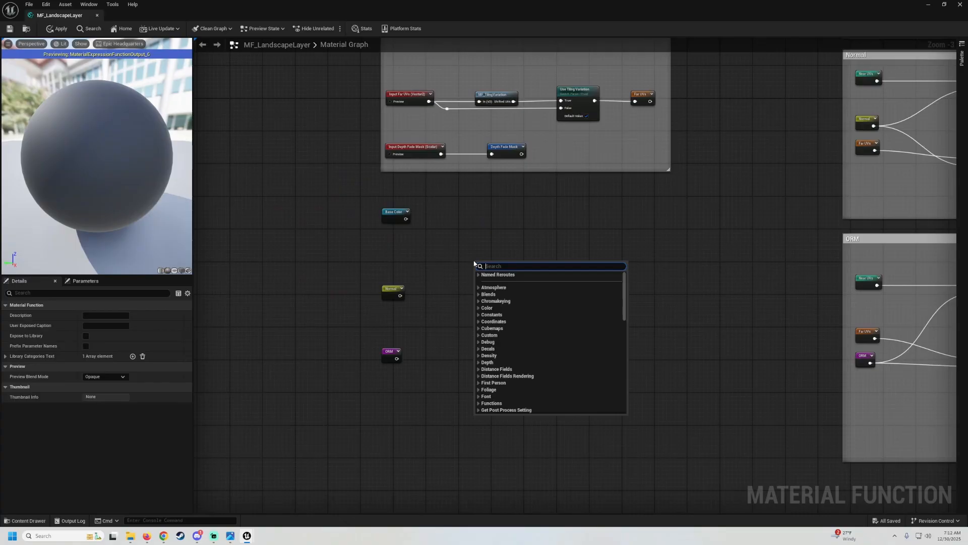
{"action": "type", "text": "world al"}
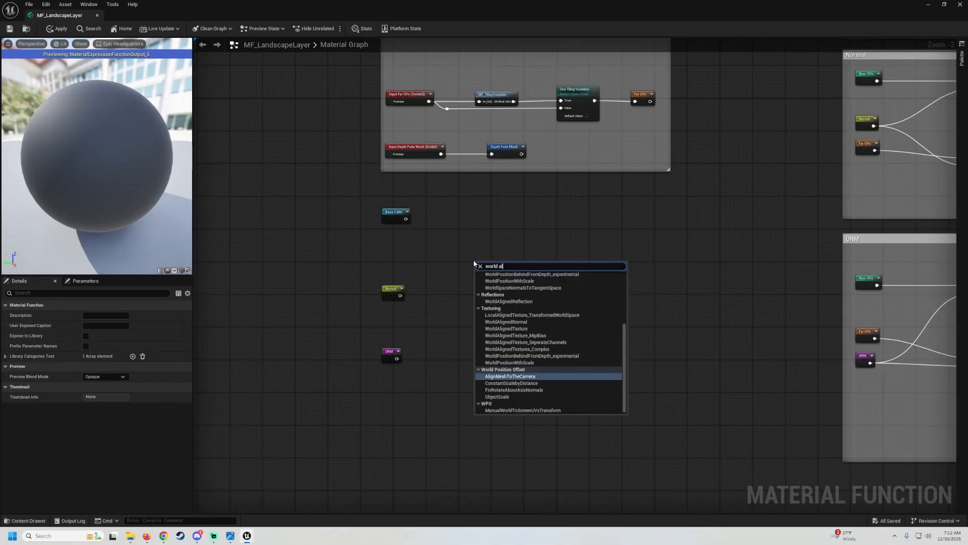
{"action": "type", "text": "igned text"}
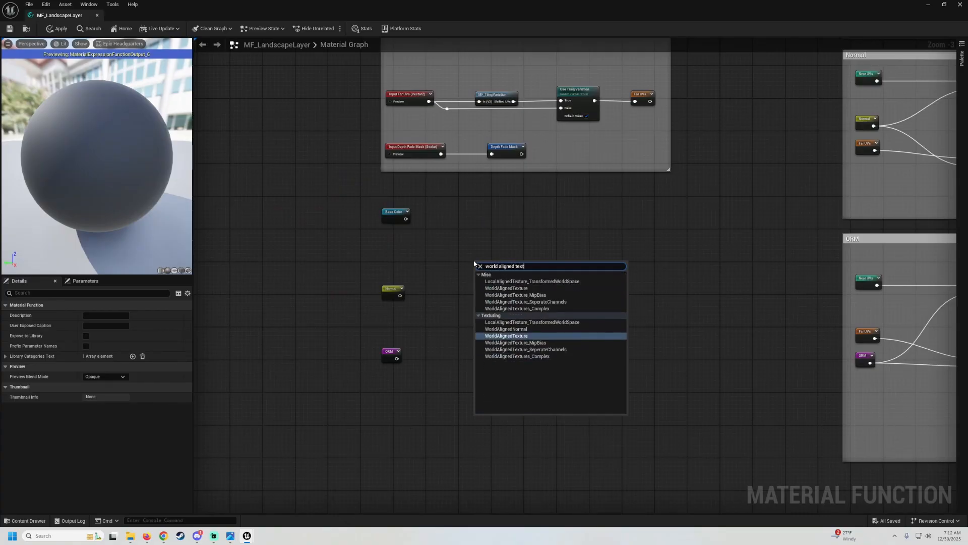
{"action": "left_click", "coordinate": [516, 337]}
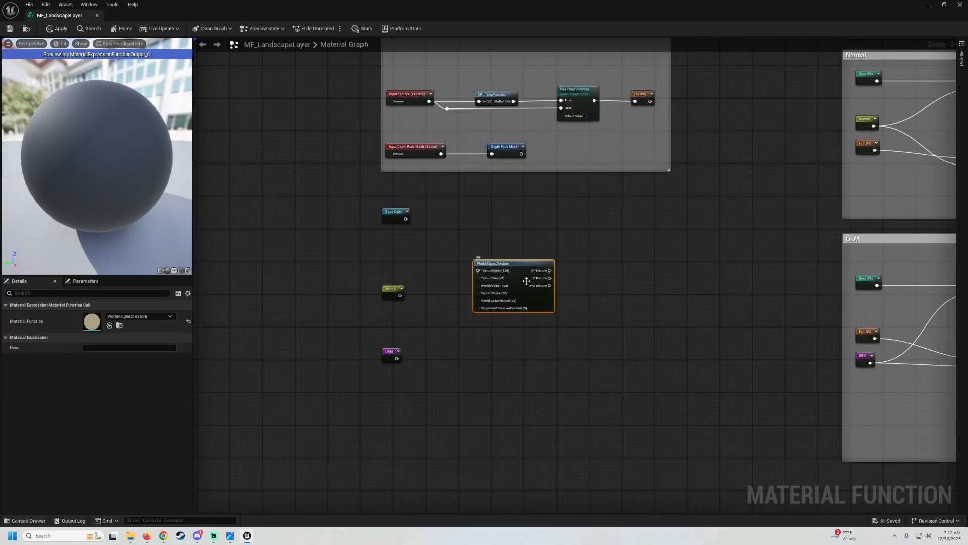
{"action": "left_click_drag", "start_coordinate": [522, 261], "coordinate": [502, 230]}
{"action": "key", "text": "ctrl+v"}
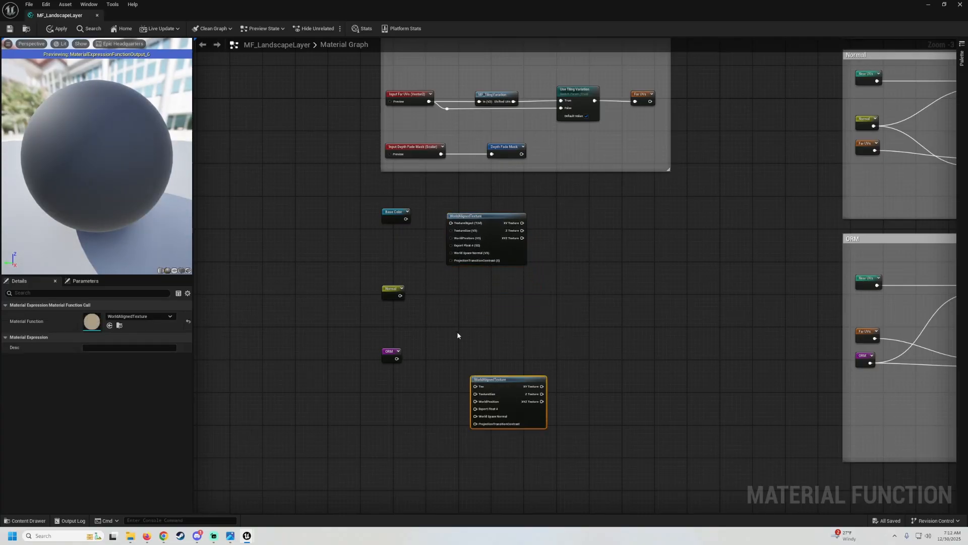
Add a WorldAlignedNormal node beside the Normal reroute, between the two WorldAlignedTexture nodes.
{"action": "right_click", "coordinate": [444, 309]}
{"action": "type", "text": "wo"}
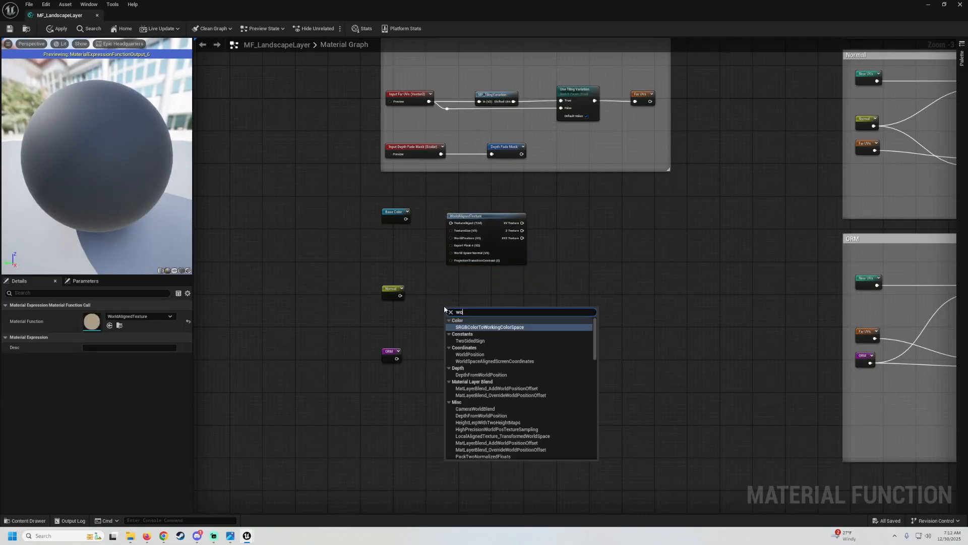
{"action": "type", "text": "rld aligned"}
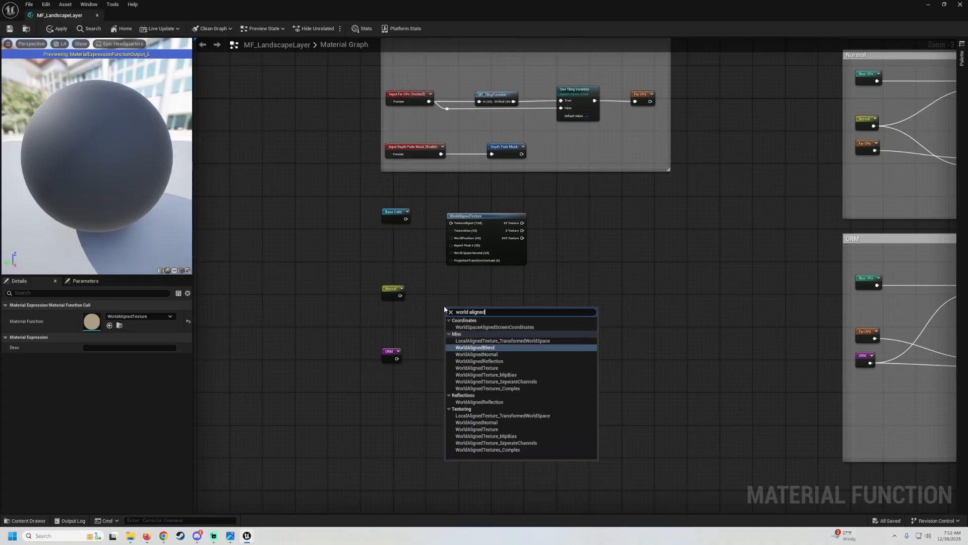
{"action": "type", "text": " norm"}
{"action": "left_click", "coordinate": [491, 328]}
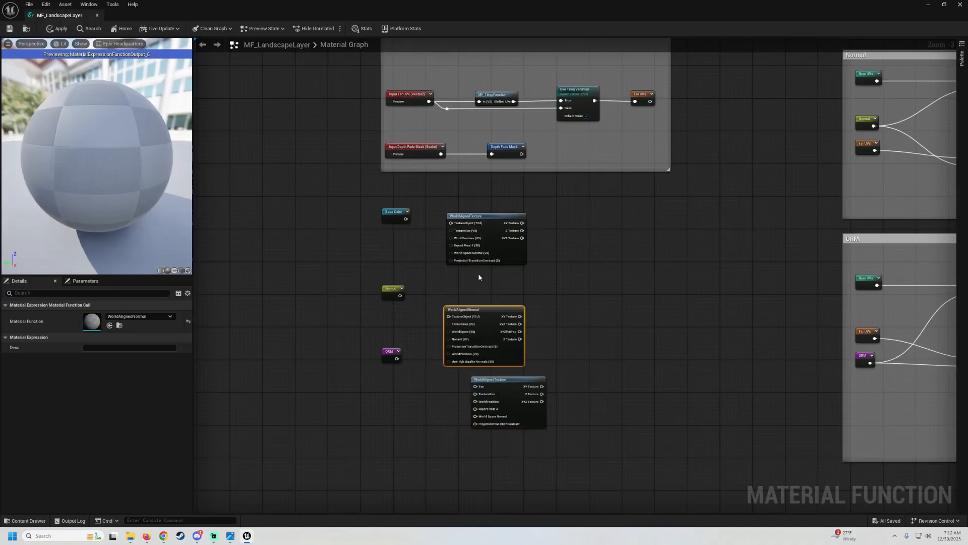
{"action": "scroll", "coordinate": [478, 273], "scroll_direction": "up", "scroll_amount": 3}
{"action": "left_click_drag", "start_coordinate": [479, 331], "coordinate": [477, 306]}
{"action": "right_click_drag", "start_coordinate": [477, 306], "coordinate": [460, 219]}
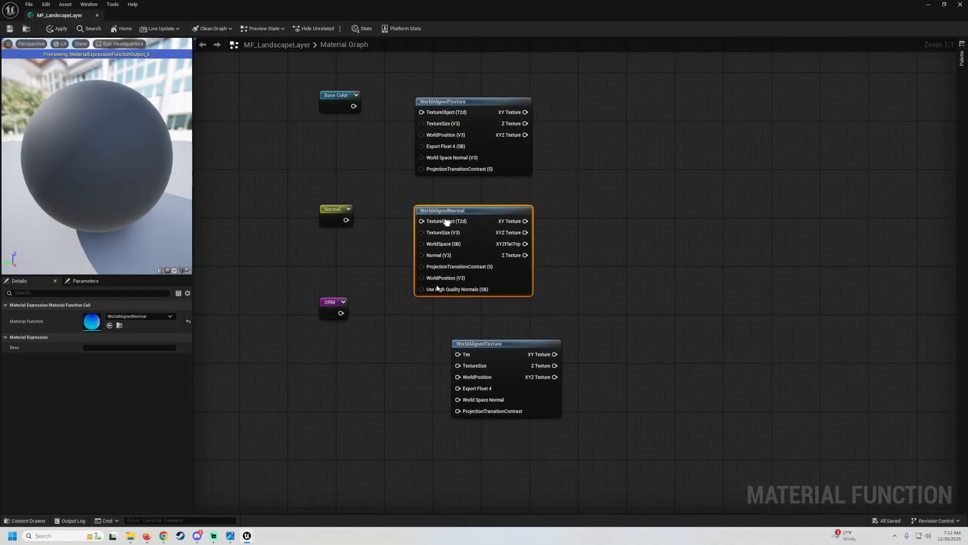
Left-align the three world-aligned nodes and move the ORM reroute down level with the lower WorldAlignedTexture node.
{"action": "left_click_drag", "start_coordinate": [483, 479], "coordinate": [464, 71]}
{"action": "key", "text": "shift+a"}
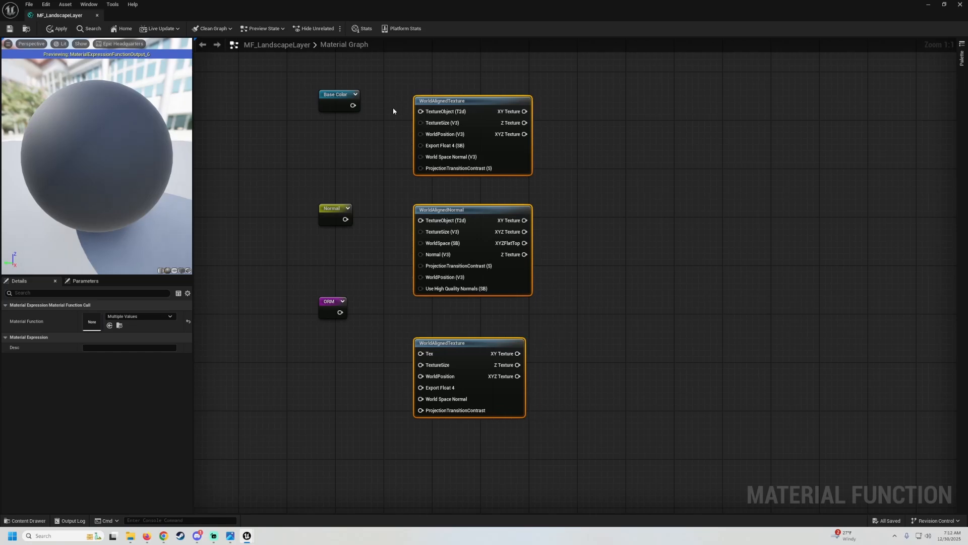
{"action": "left_click", "coordinate": [386, 187]}
{"action": "right_click_drag", "start_coordinate": [384, 199], "coordinate": [415, 168]}
{"action": "left_click_drag", "start_coordinate": [360, 280], "coordinate": [360, 322]}
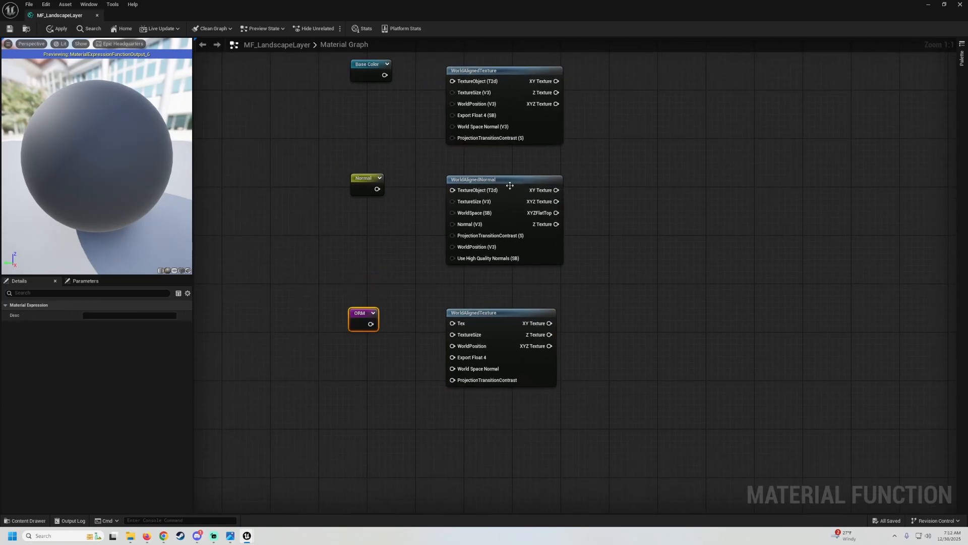
{"action": "left_click", "coordinate": [510, 185]}
{"action": "right_click_drag", "start_coordinate": [624, 269], "coordinate": [580, 328]}
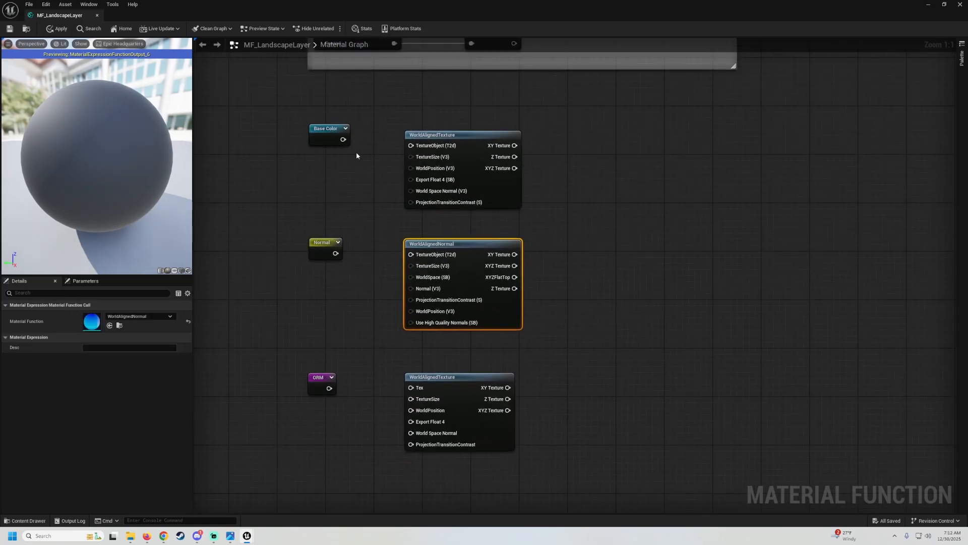
Connect the Base Color, Normal and ORM reroutes to the texture object inputs of their adjacent world-aligned nodes.
{"action": "left_click_drag", "start_coordinate": [343, 140], "coordinate": [426, 151]}
{"action": "left_click_drag", "start_coordinate": [335, 253], "coordinate": [411, 254]}
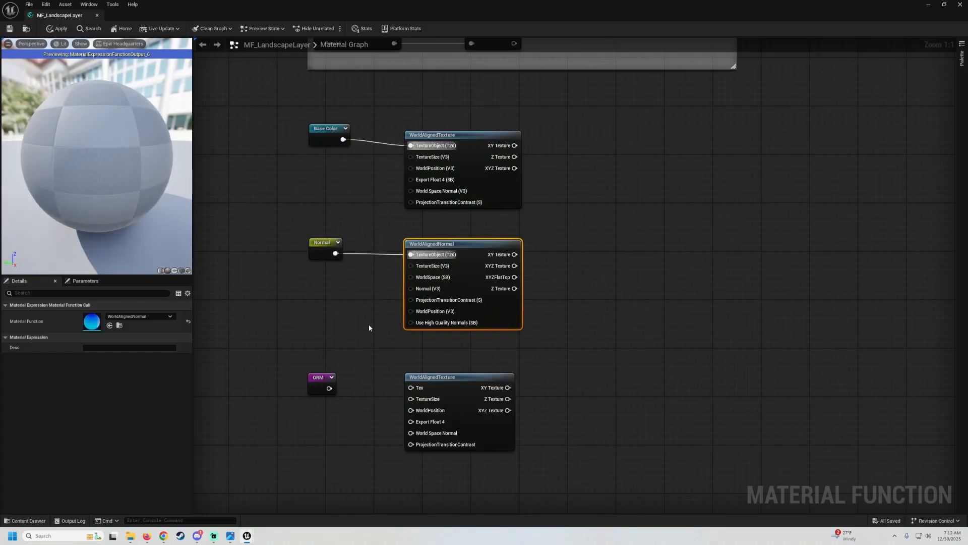
{"action": "right_click_drag", "start_coordinate": [369, 325], "coordinate": [365, 268]}
{"action": "left_click_drag", "start_coordinate": [332, 281], "coordinate": [409, 270]}
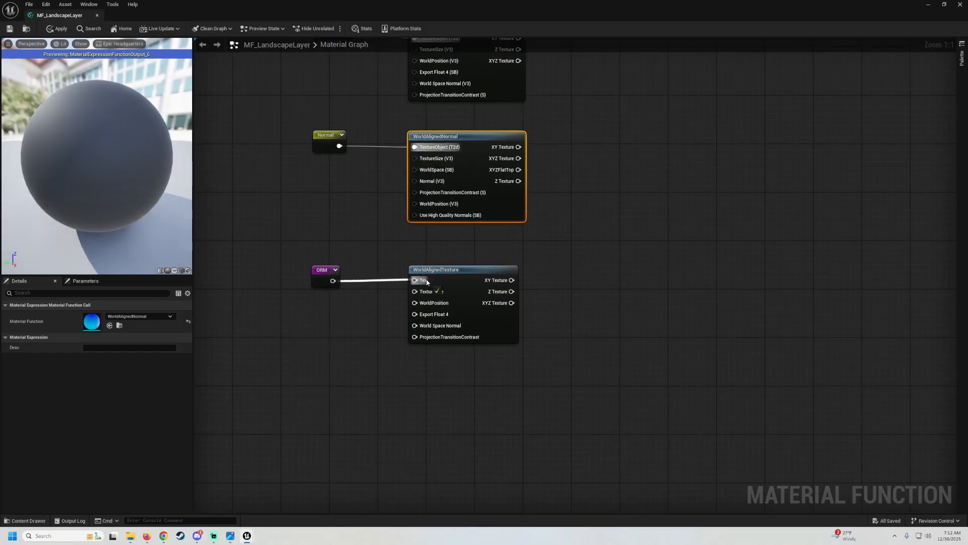
Straighten the connections between the Base Color, Normal and ORM reroutes and their world-aligned nodes.
{"action": "right_click_drag", "start_coordinate": [554, 302], "coordinate": [579, 378]}
{"action": "left_click_drag", "start_coordinate": [658, 368], "coordinate": [310, 328]}
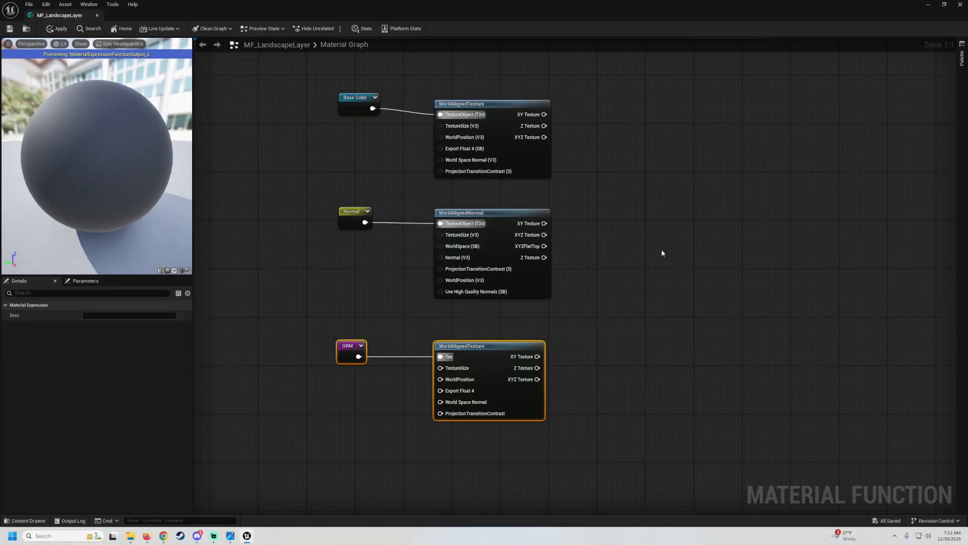
{"action": "left_click_drag", "start_coordinate": [661, 250], "coordinate": [310, 211]}
{"action": "left_click_drag", "start_coordinate": [677, 153], "coordinate": [274, 87]}
Add a named reroute declaration "Base Color WA" from the Base Color WorldAlignedTexture's XYZ Texture output and straighten its connection.
{"action": "right_click_drag", "start_coordinate": [610, 149], "coordinate": [538, 238]}
{"action": "left_click_drag", "start_coordinate": [480, 186], "coordinate": [536, 186]}
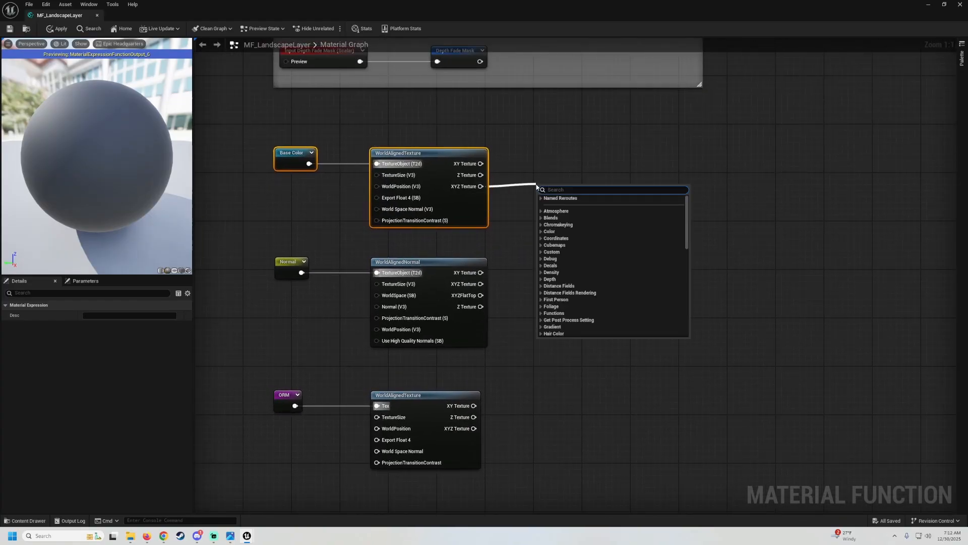
{"action": "type", "text": "named r"}
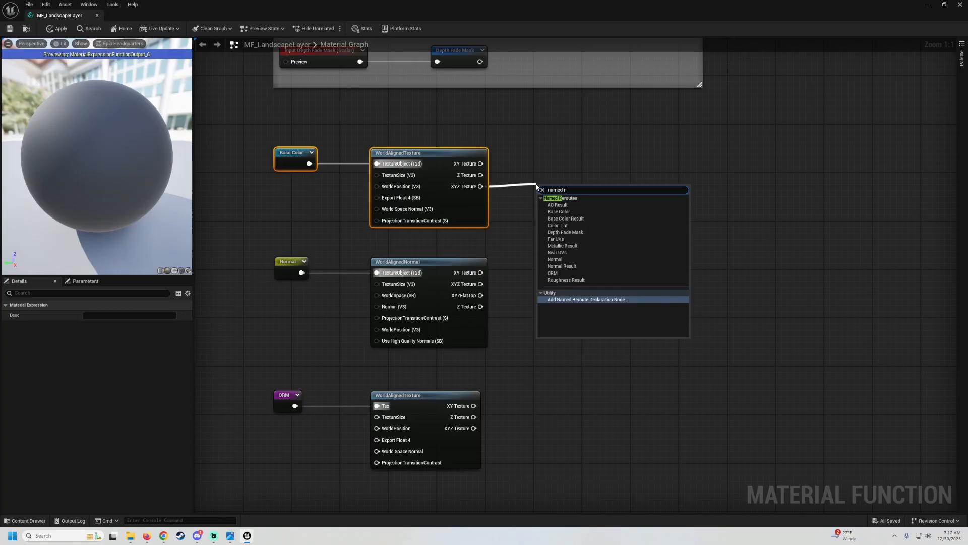
{"action": "type", "text": "e"}
{"action": "key", "text": "Return"}
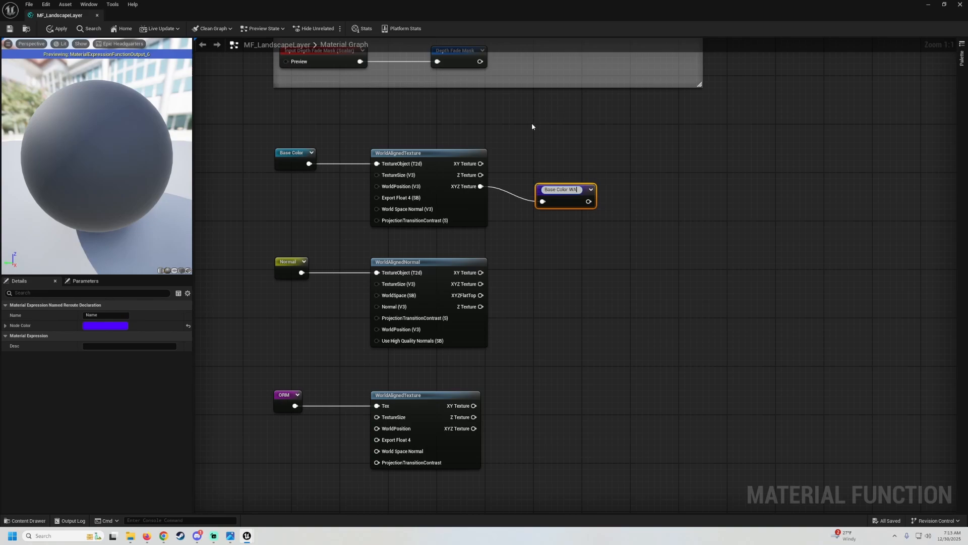
{"action": "key", "text": "Return"}
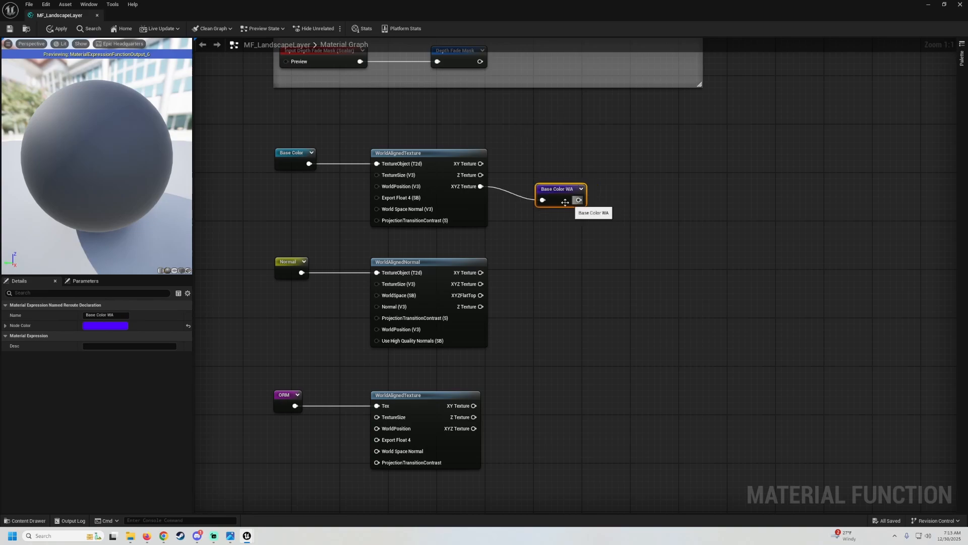
{"action": "left_click_drag", "start_coordinate": [565, 202], "coordinate": [553, 185]}
{"action": "left_click_drag", "start_coordinate": [631, 208], "coordinate": [284, 155]}
{"action": "key", "text": "q"}
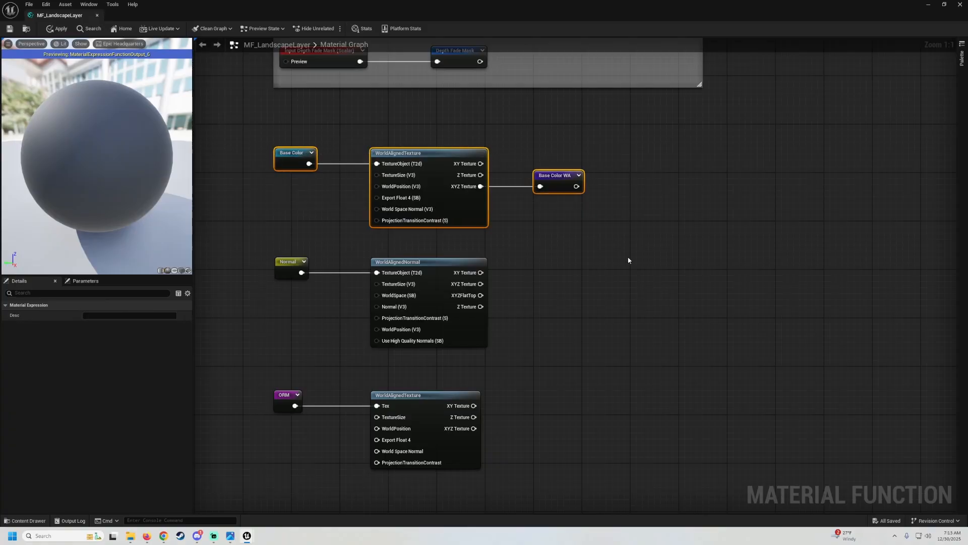
Add a named reroute declaration "Normal WA" from the WorldAlignedNormal's XYZ Texture output and straighten its connection.
{"action": "right_click_drag", "start_coordinate": [629, 260], "coordinate": [609, 192]}
{"action": "left_click", "coordinate": [534, 245]}
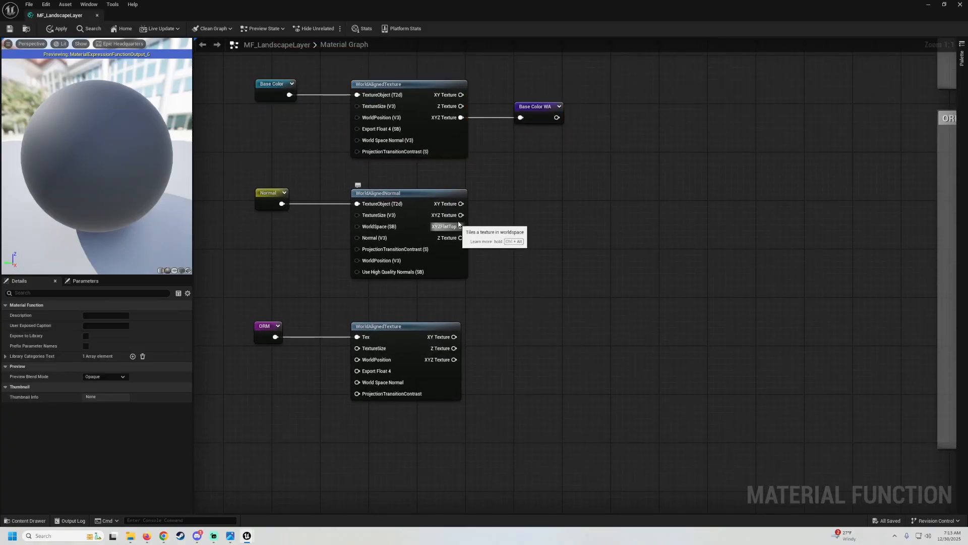
{"action": "left_click_drag", "start_coordinate": [514, 219], "coordinate": [514, 217]}
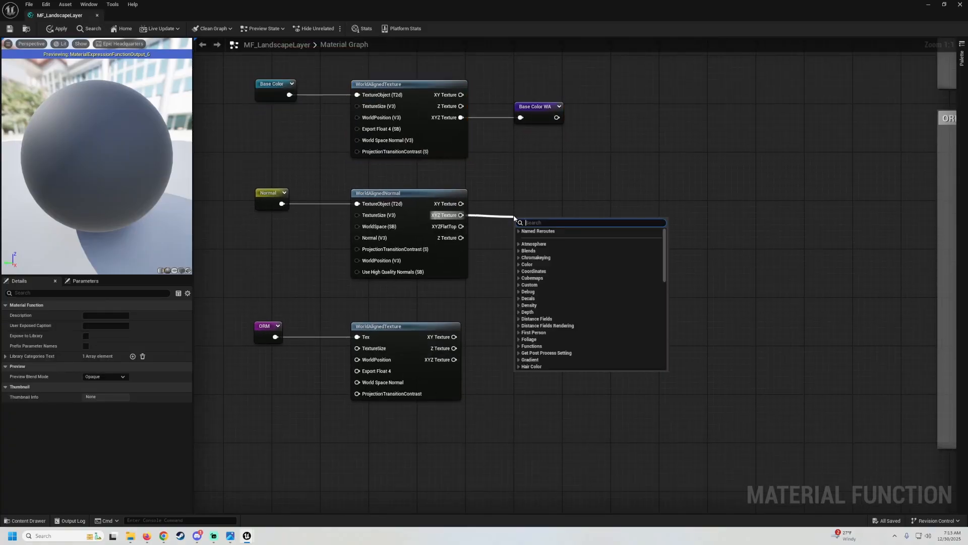
{"action": "type", "text": "named"}
{"action": "key", "text": "Return"}
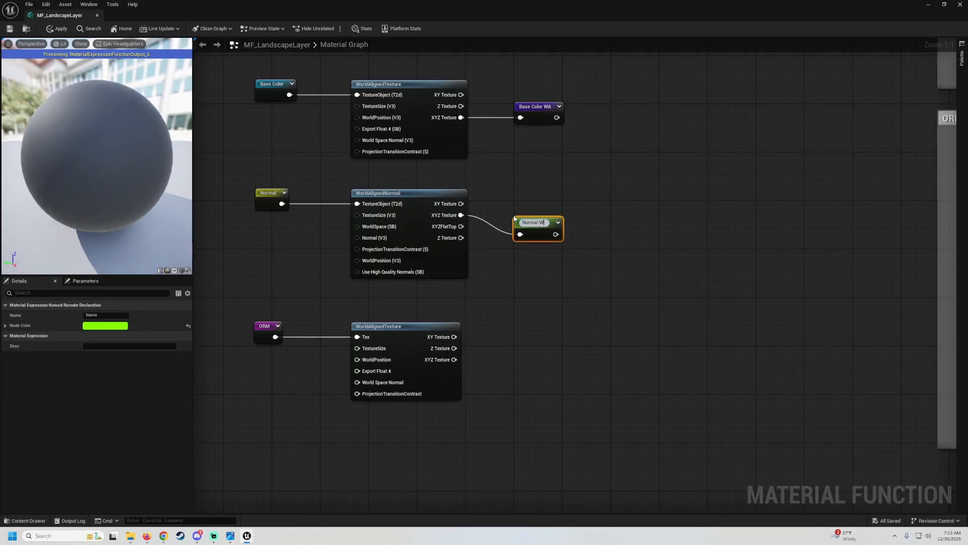
{"action": "type", "text": "Normal WA"}
{"action": "key", "text": "Return"}
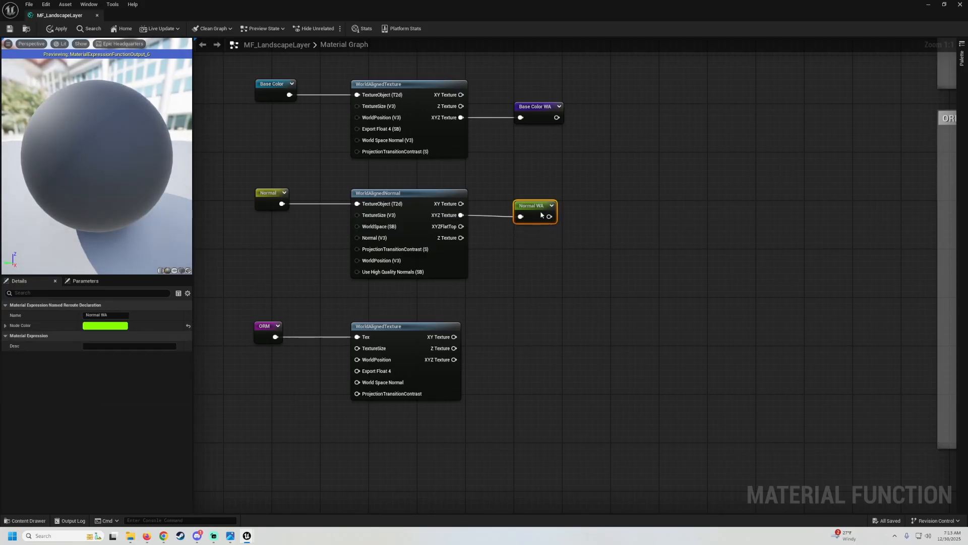
{"action": "left_click_drag", "start_coordinate": [352, 201], "coordinate": [255, 183]}
{"action": "key", "text": "q"}
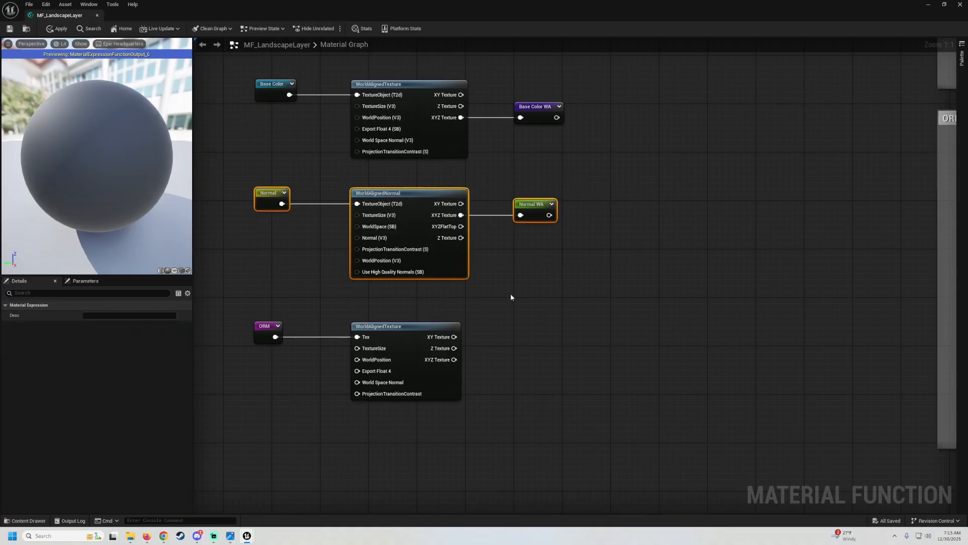
Add a BreakOutFloat3Components node from the ORM WorldAlignedTexture's XYZ Texture output and straighten its connection.
{"action": "left_click", "coordinate": [511, 292]}
{"action": "right_click_drag", "start_coordinate": [514, 280], "coordinate": [521, 166]}
{"action": "left_click_drag", "start_coordinate": [460, 246], "coordinate": [538, 248]}
{"action": "type", "text": "bre"}
{"action": "left_click", "coordinate": [555, 276]}
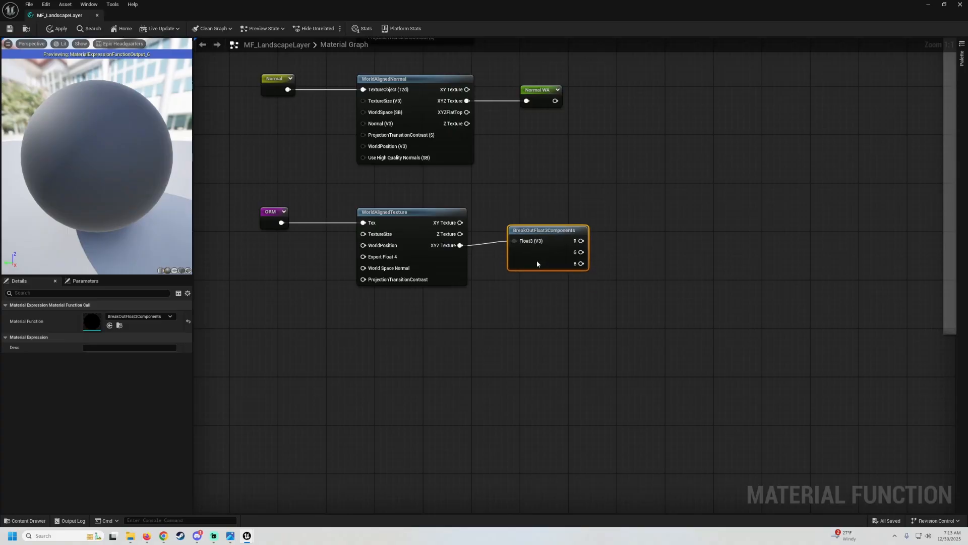
{"action": "left_click_drag", "start_coordinate": [586, 319], "coordinate": [265, 211]}
{"action": "left_click", "coordinate": [272, 216]}
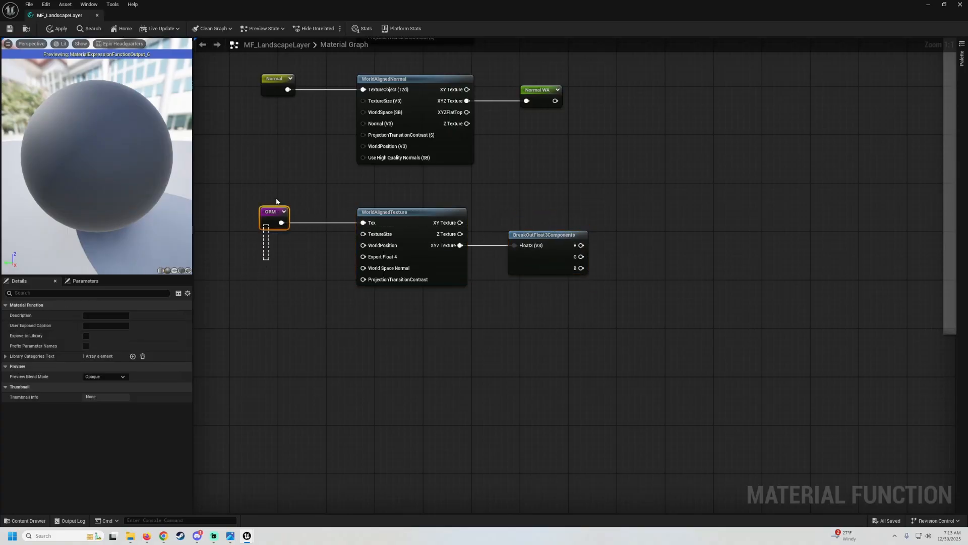
Add a named reroute declaration "AO WA" from the R output of BreakOutFloat3Components and place it beside that node.
{"action": "right_click_drag", "start_coordinate": [560, 220], "coordinate": [500, 200]}
{"action": "left_click_drag", "start_coordinate": [542, 207], "coordinate": [545, 186]}
{"action": "left_click", "coordinate": [531, 246]}
{"action": "type", "text": "med"}
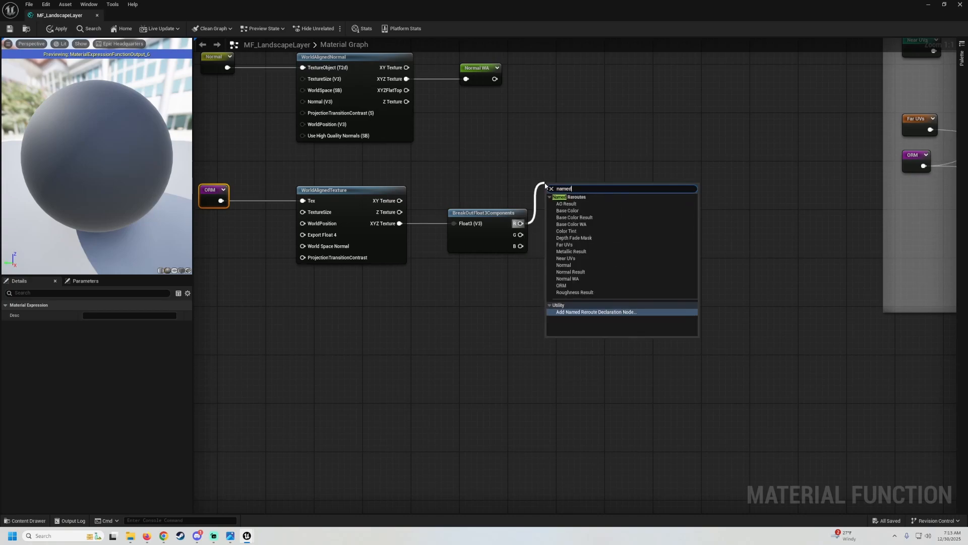
{"action": "key", "text": "Return"}
{"action": "type", "text": "AO W"}
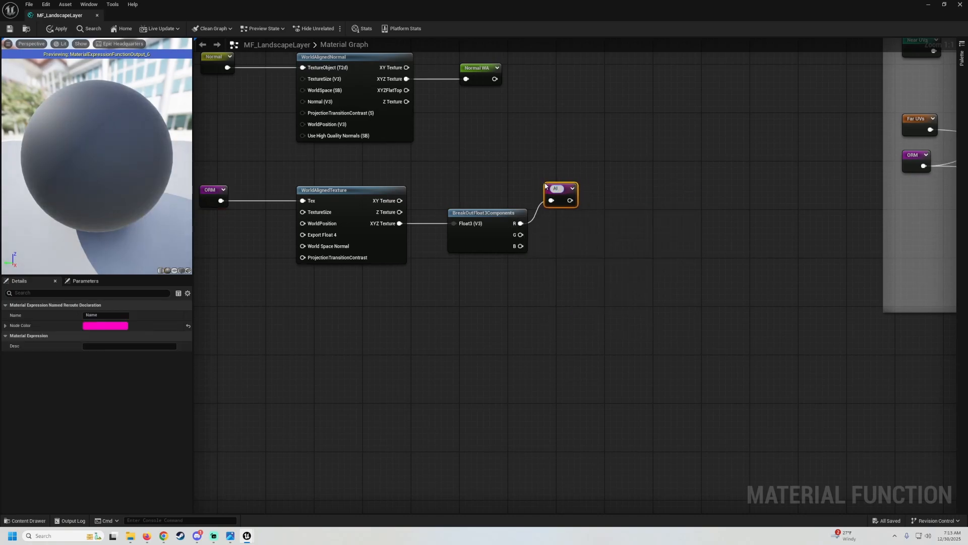
{"action": "type", "text": "A"}
{"action": "key", "text": "Return"}
{"action": "left_click_drag", "start_coordinate": [562, 198], "coordinate": [590, 226]}
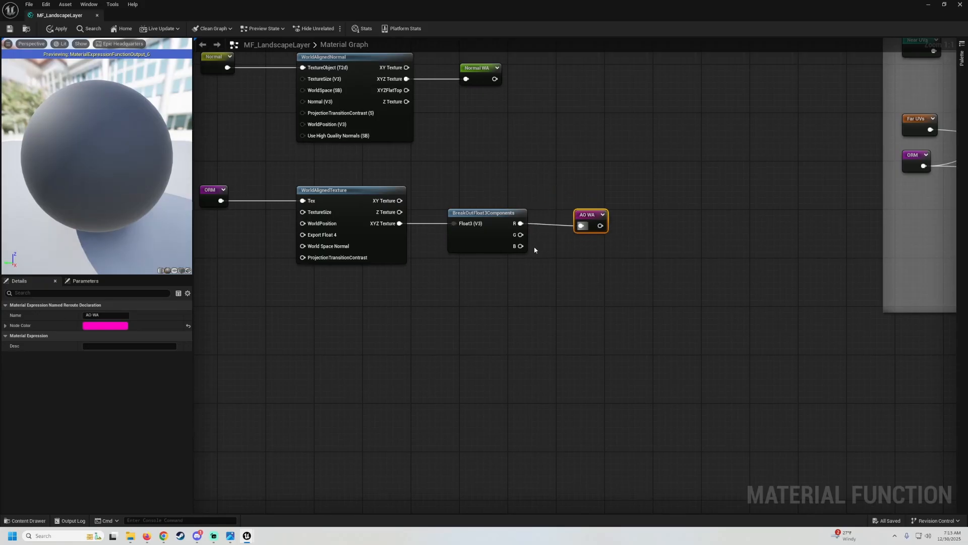
Add a named reroute declaration "Roughness WA" from the G output of BreakOutFloat3Components and place it below AO WA.
{"action": "left_click_drag", "start_coordinate": [520, 234], "coordinate": [553, 257]}
{"action": "type", "text": "nanmed"}
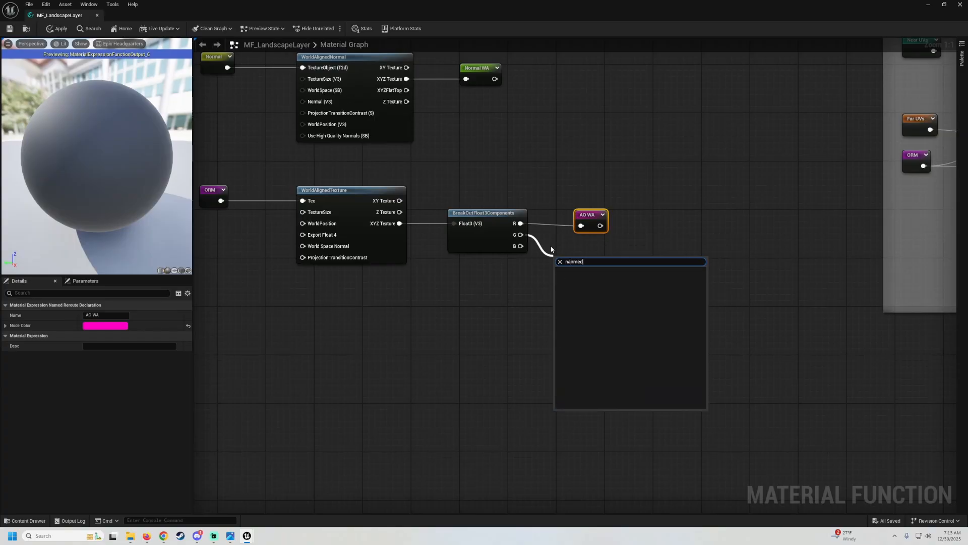
{"action": "key", "text": "BackSpace"}
{"action": "key", "text": "BackSpace"}
{"action": "type", "text": "m"}
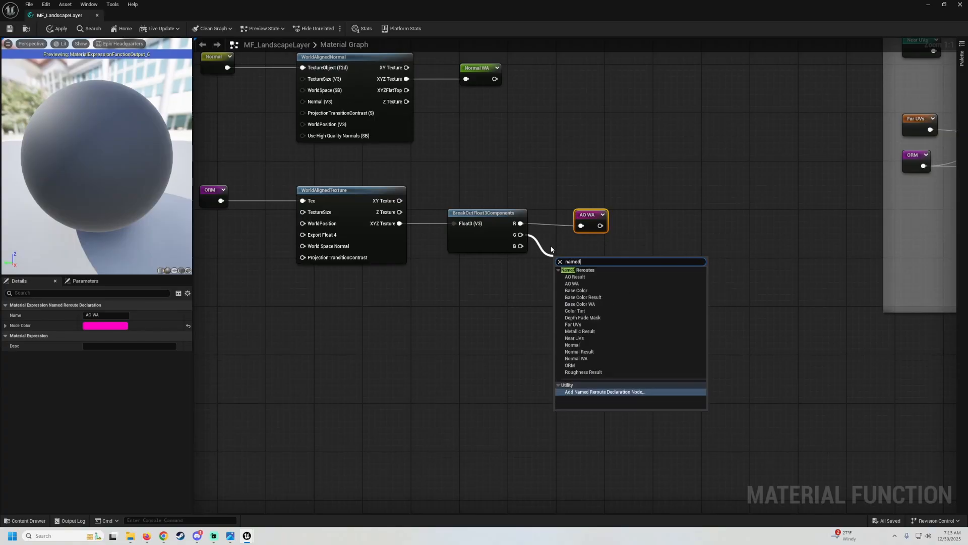
{"action": "key", "text": "Return"}
{"action": "type", "text": "Roughness WA"}
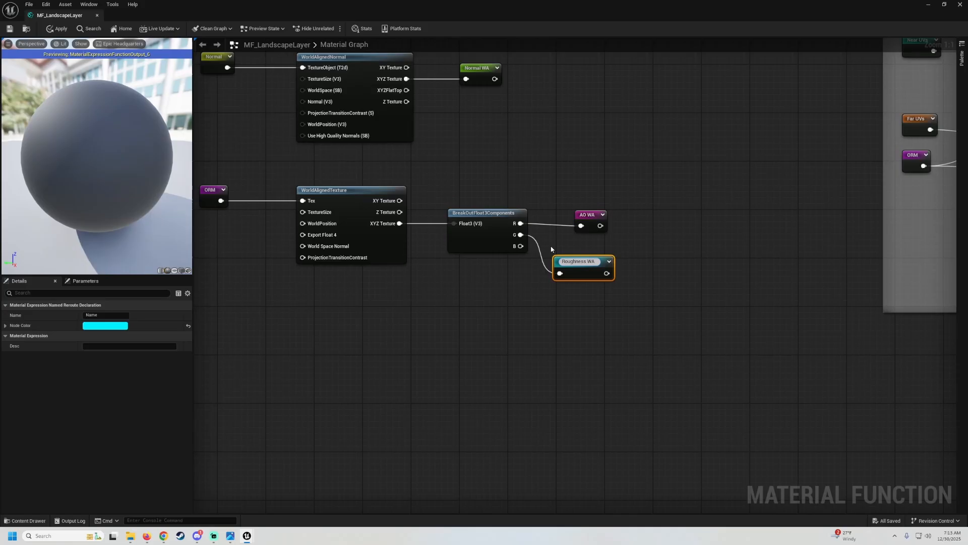
{"action": "key", "text": "Return"}
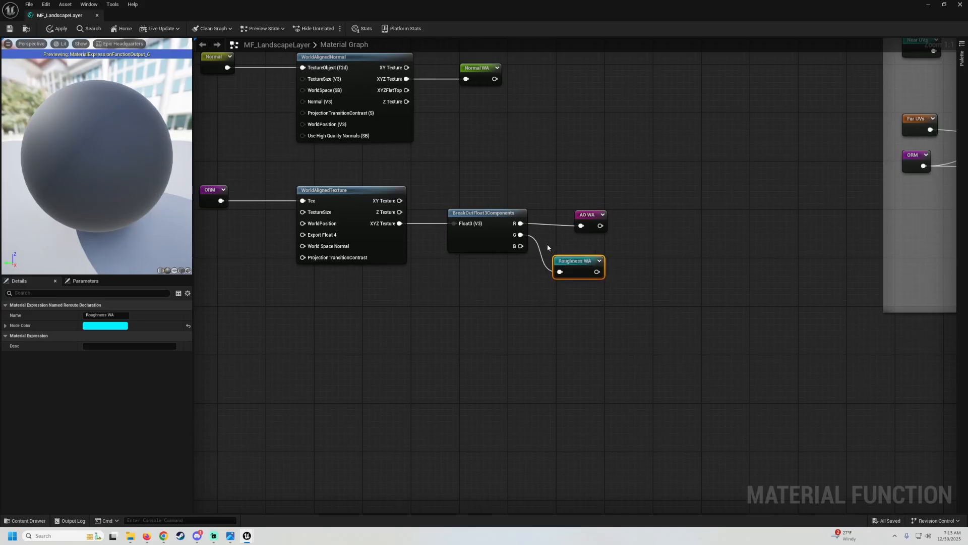
{"action": "left_click_drag", "start_coordinate": [569, 272], "coordinate": [589, 260]}
Add a named reroute declaration "Metallic WA" from the B output of BreakOutFloat3Components and place it below Roughness WA.
{"action": "left_click_drag", "start_coordinate": [521, 246], "coordinate": [563, 315]}
{"action": "type", "text": "named"}
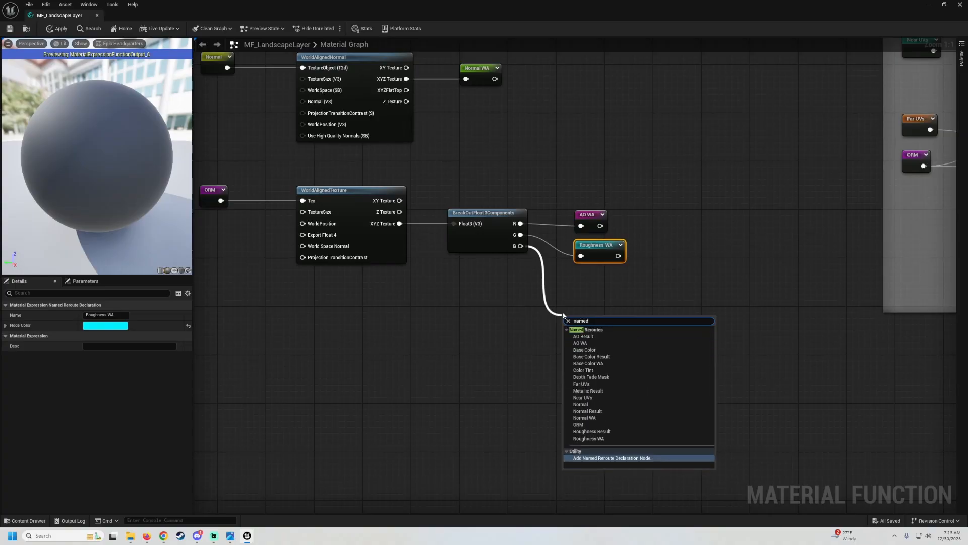
{"action": "key", "text": "Return"}
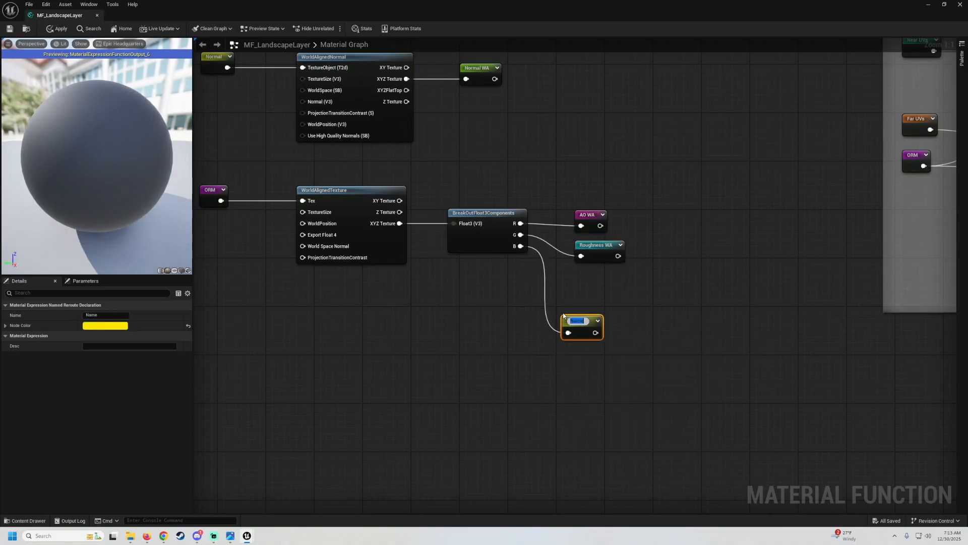
{"action": "type", "text": "Metallic WA"}
{"action": "key", "text": "Return"}
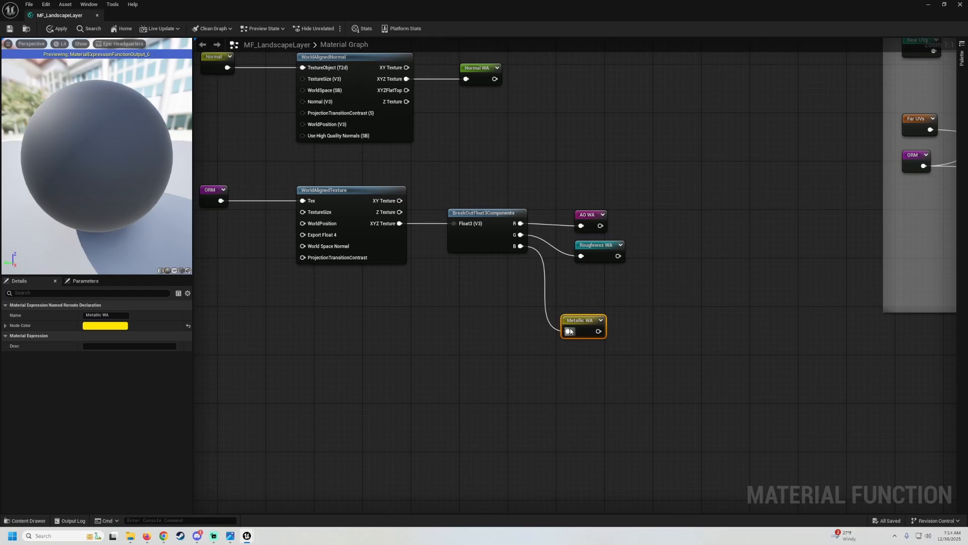
{"action": "left_click_drag", "start_coordinate": [580, 321], "coordinate": [595, 277]}
Straighten the connections of the ORM world-aligned chain, including its AO, Roughness and Metallic declarations.
{"action": "scroll", "coordinate": [649, 348], "scroll_direction": "down", "scroll_amount": 2}
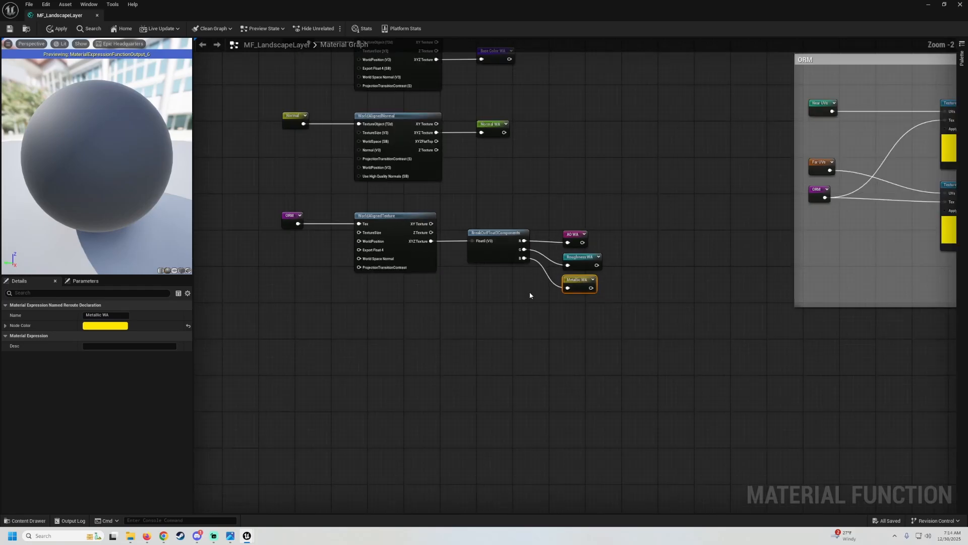
{"action": "left_click_drag", "start_coordinate": [649, 347], "coordinate": [302, 190]}
{"action": "key", "text": "q"}
{"action": "left_click", "coordinate": [598, 211]}
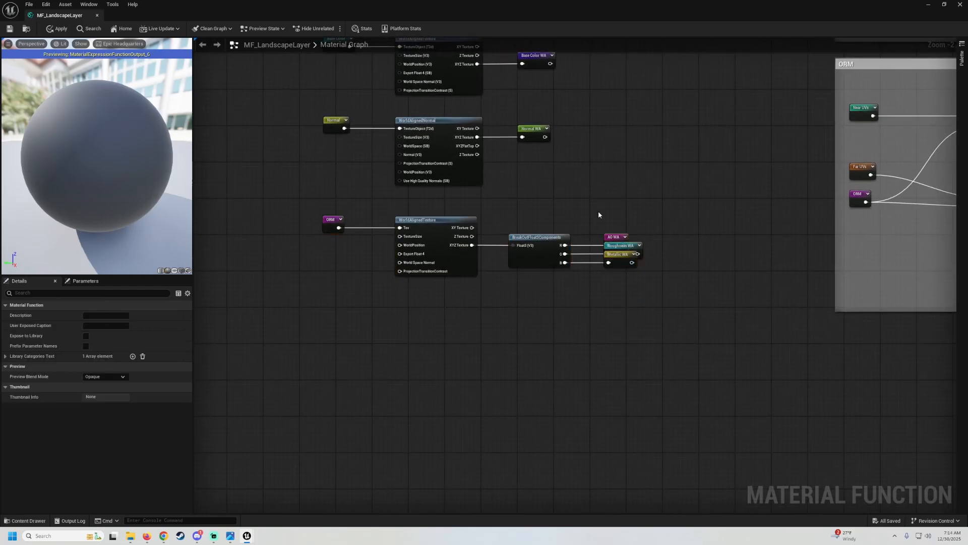
Space the AO WA, Roughness WA and Metallic WA declarations apart vertically, and apply and save the material function.
{"action": "left_click_drag", "start_coordinate": [602, 217], "coordinate": [612, 237]}
{"action": "scroll", "coordinate": [630, 228], "scroll_direction": "up", "scroll_amount": 2}
{"action": "key", "text": "Up"}
{"action": "key", "text": "Up"}
{"action": "left_click_drag", "start_coordinate": [612, 303], "coordinate": [616, 275]}
{"action": "key", "text": "Down"}
{"action": "key", "text": "Down"}
{"action": "left_click_drag", "start_coordinate": [639, 201], "coordinate": [613, 232]}
{"action": "key", "text": "Up"}
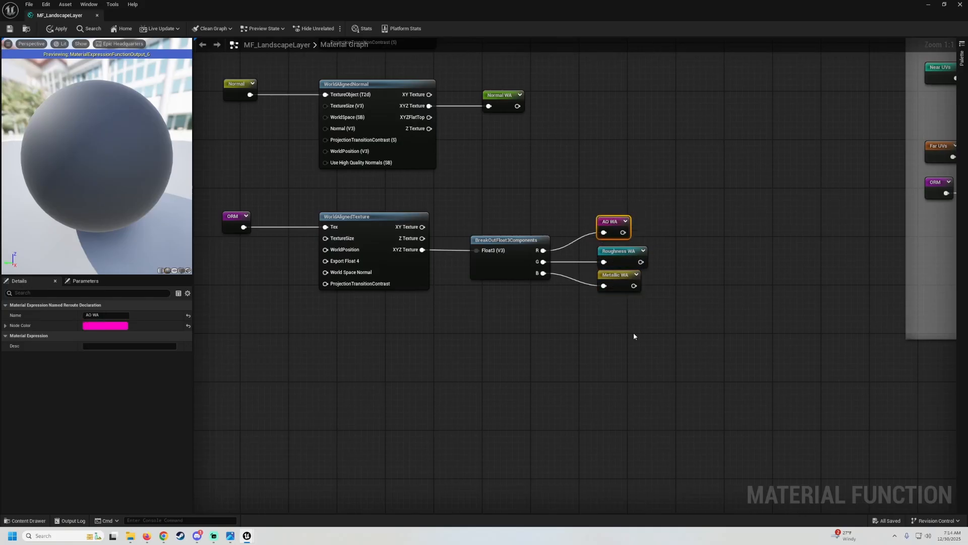
{"action": "left_click_drag", "start_coordinate": [623, 325], "coordinate": [613, 283]}
{"action": "key", "text": "Down"}
{"action": "scroll", "coordinate": [582, 322], "scroll_direction": "down", "scroll_amount": 1}
{"action": "right_click_drag", "start_coordinate": [569, 321], "coordinate": [583, 309]}
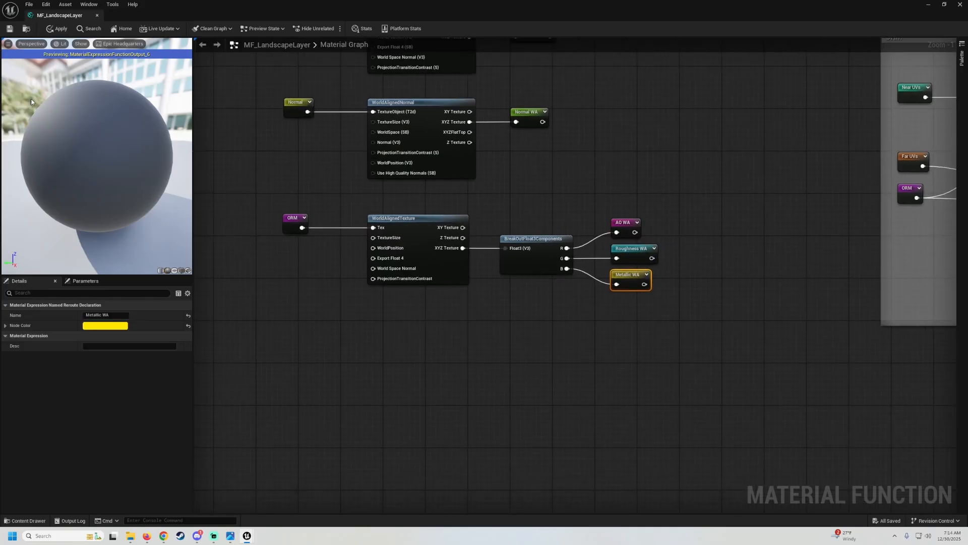
{"action": "left_click", "coordinate": [67, 28]}
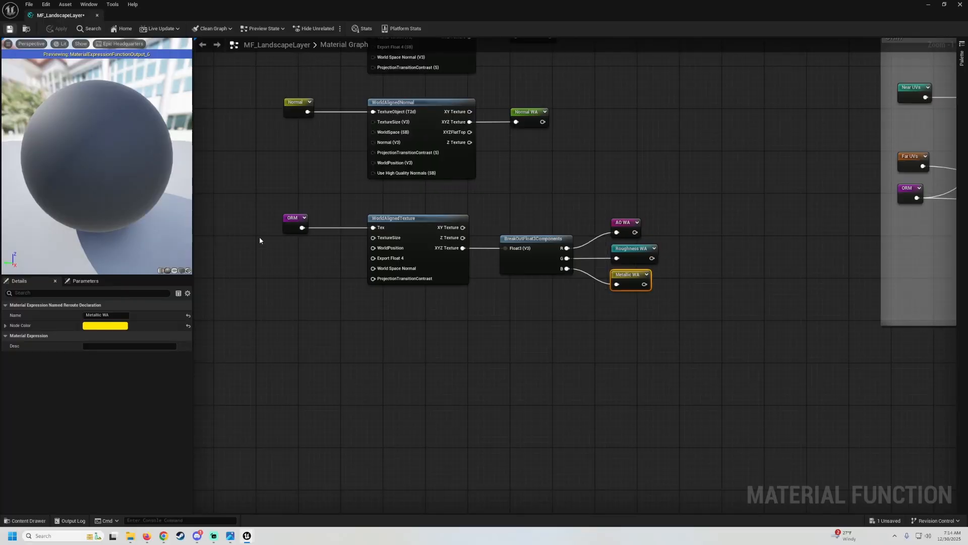
{"action": "key", "text": "ctrl+s"}
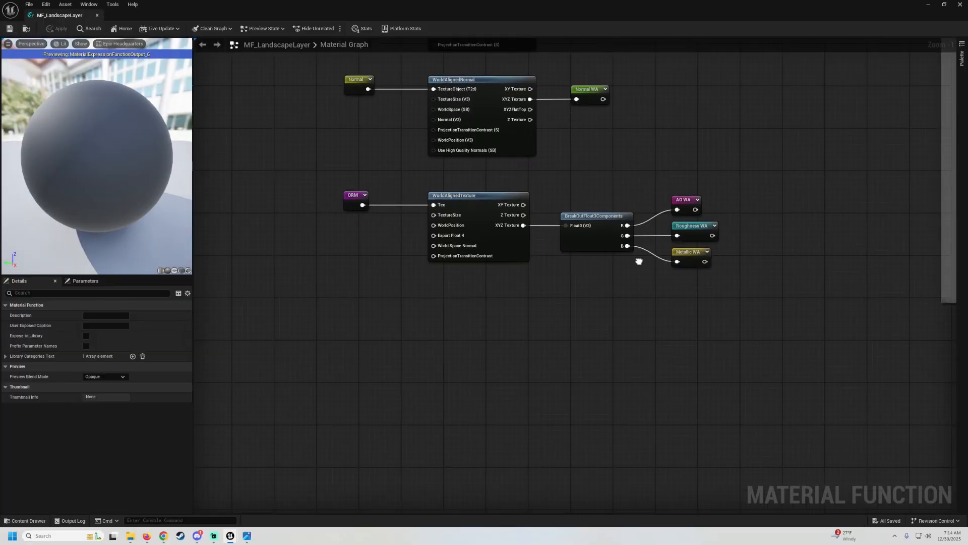
Add a FunctionInput node in the empty area before the world-aligned texture nodes and set its input type to Function Input Scalar.
{"action": "right_click_drag", "start_coordinate": [638, 261], "coordinate": [677, 239]}
{"action": "scroll", "coordinate": [677, 240], "scroll_direction": "down", "scroll_amount": 1}
{"action": "scroll", "coordinate": [579, 187], "scroll_direction": "down", "scroll_amount": 1}
{"action": "right_click_drag", "start_coordinate": [579, 186], "coordinate": [594, 232]}
{"action": "right_click_drag", "start_coordinate": [706, 319], "coordinate": [728, 352]}
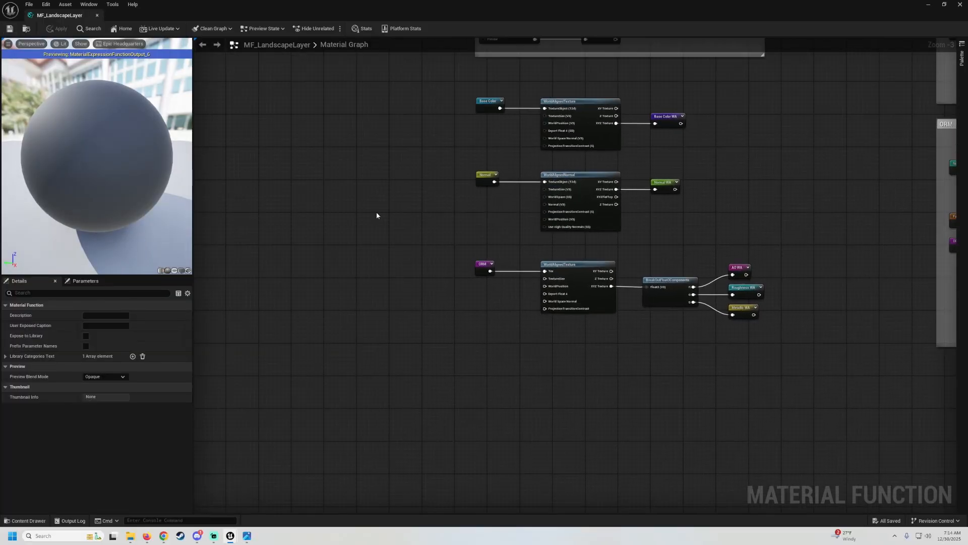
{"action": "right_click_drag", "start_coordinate": [341, 186], "coordinate": [432, 209]}
{"action": "right_click", "coordinate": [378, 183]}
{"action": "type", "text": "function"}
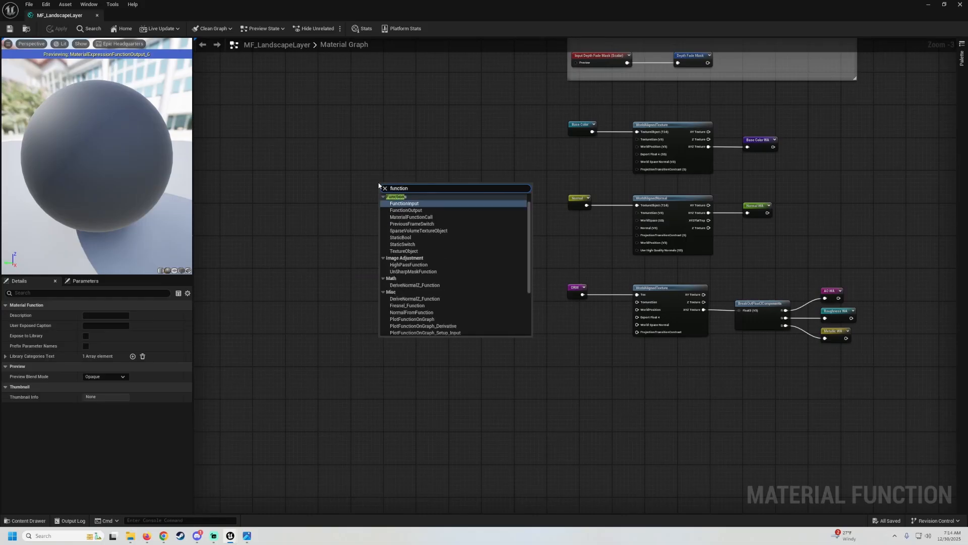
{"action": "key", "text": "Return"}
{"action": "scroll", "coordinate": [384, 189], "scroll_direction": "up", "scroll_amount": 3}
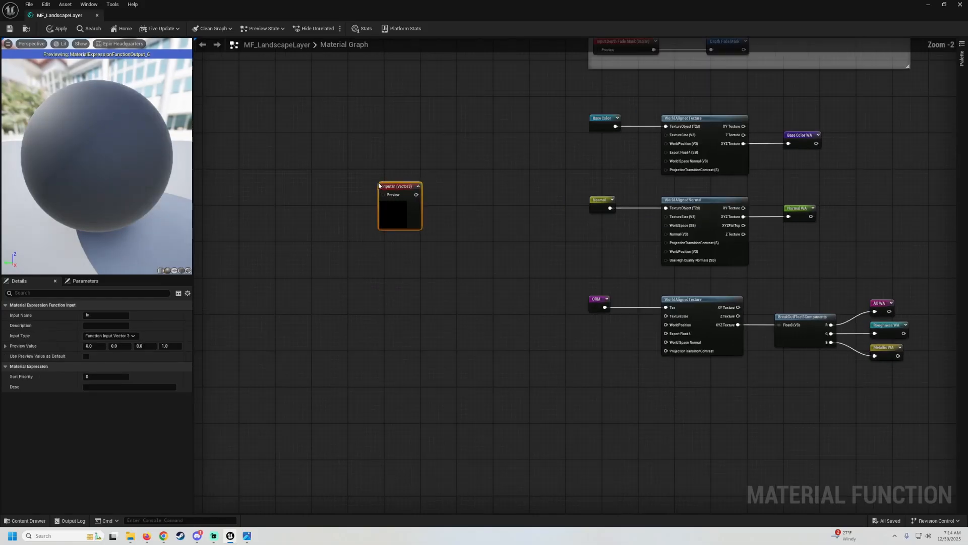
{"action": "left_click", "coordinate": [115, 336]}
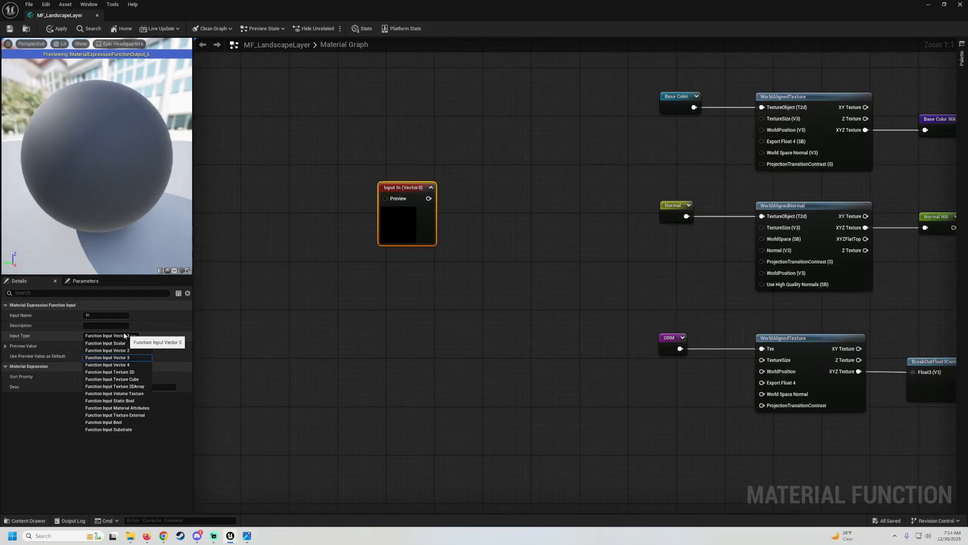
{"action": "left_click", "coordinate": [121, 344]}
Add a Constant node with value 8192, connect it to the scalar function input's Preview pin and align it with that input.
{"action": "right_click_drag", "start_coordinate": [372, 271], "coordinate": [509, 251]}
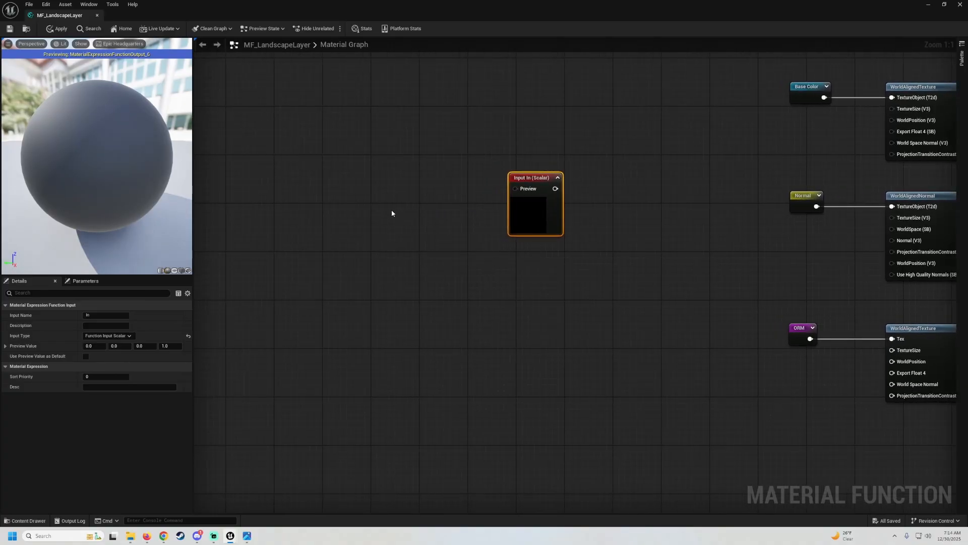
{"action": "left_click", "coordinate": [385, 192]}
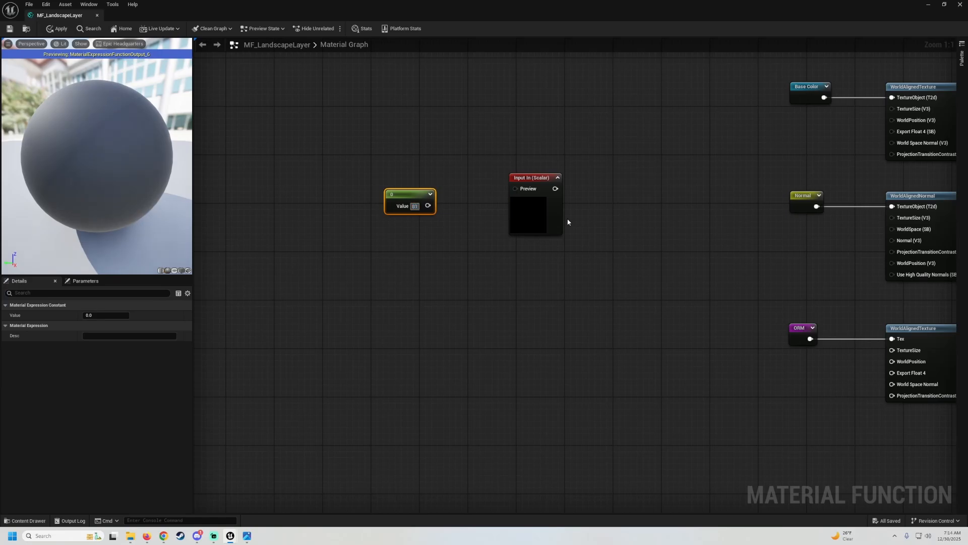
{"action": "type", "text": "8192"}
{"action": "key", "text": "Return"}
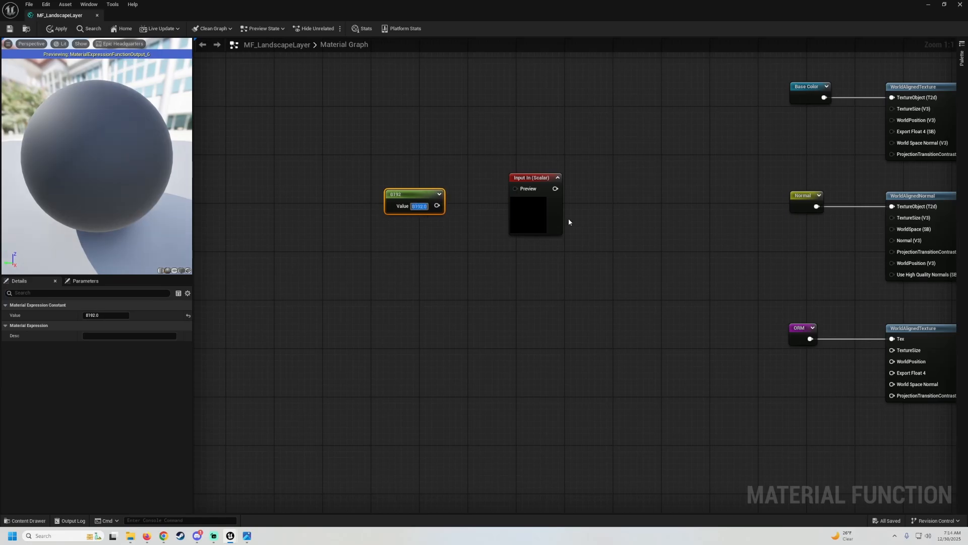
{"action": "left_click_drag", "start_coordinate": [437, 205], "coordinate": [426, 182]}
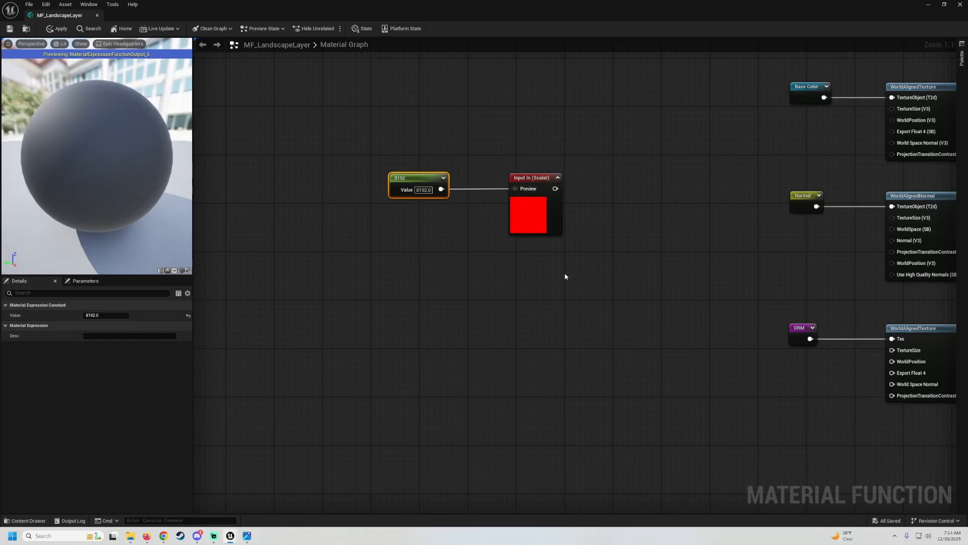
Set the scalar function input's name to "World Aligned Tiling".
{"action": "left_click", "coordinate": [528, 215]}
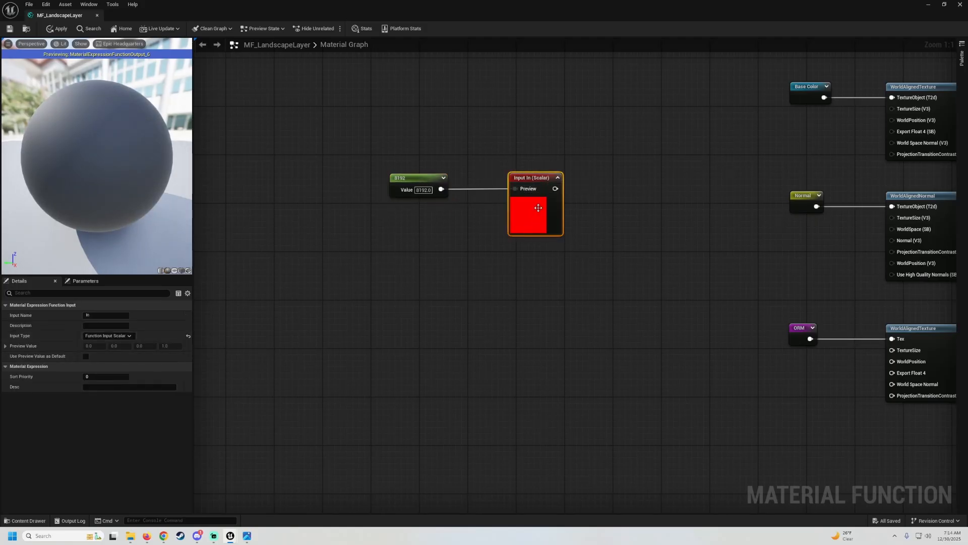
{"action": "left_click", "coordinate": [112, 313]}
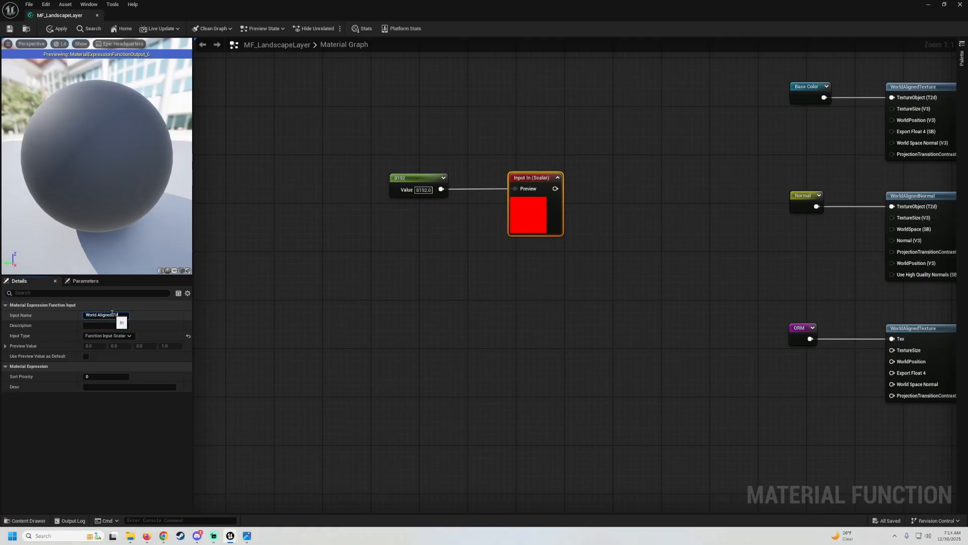
{"action": "type", "text": "World Aligned Tiling"}
{"action": "key", "text": "Return"}
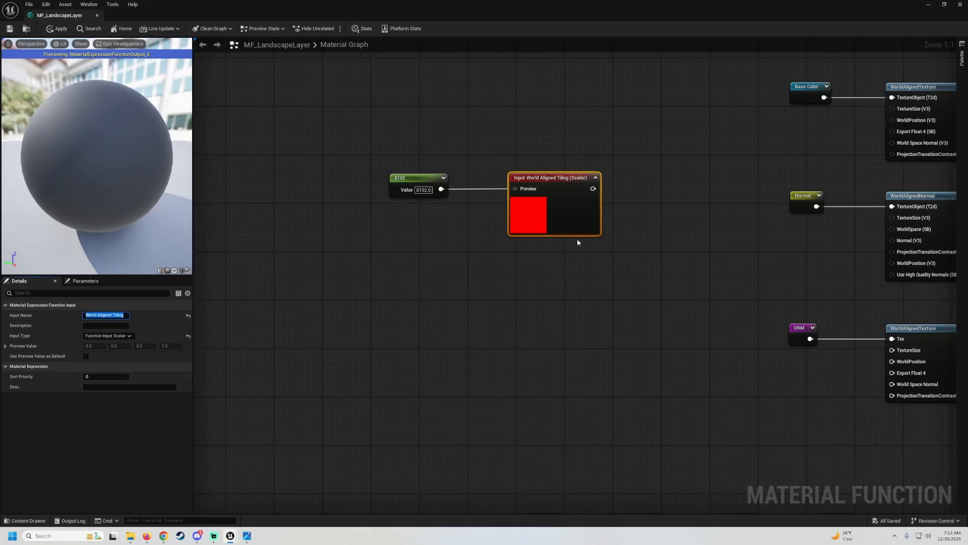
Move the constant and World Aligned Tiling input aside and feed that input into X, Y and Z of a new MakeFloat3 node.
{"action": "left_click_drag", "start_coordinate": [533, 256], "coordinate": [339, 127]}
{"action": "left_click_drag", "start_coordinate": [573, 209], "coordinate": [528, 165]}
{"action": "type", "text": "make flo"}
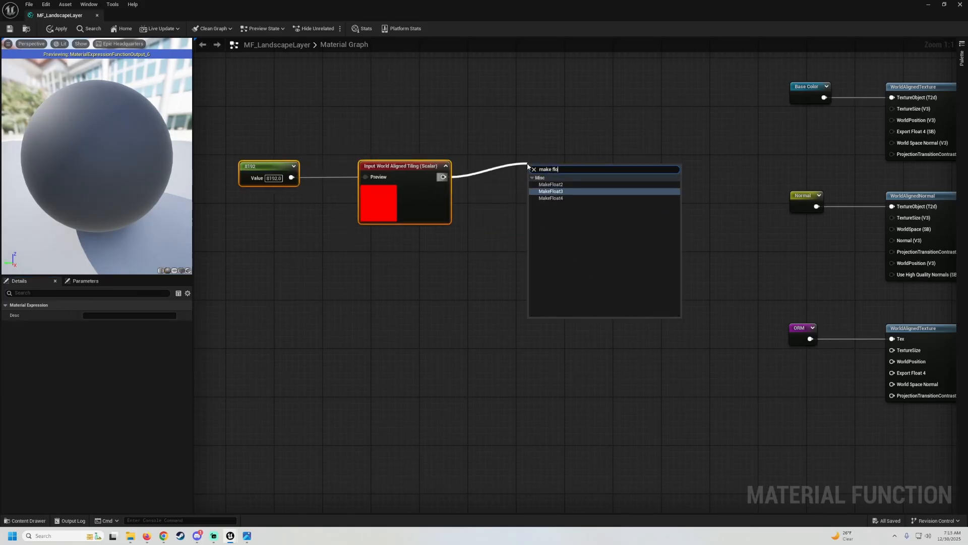
{"action": "key", "text": "Return"}
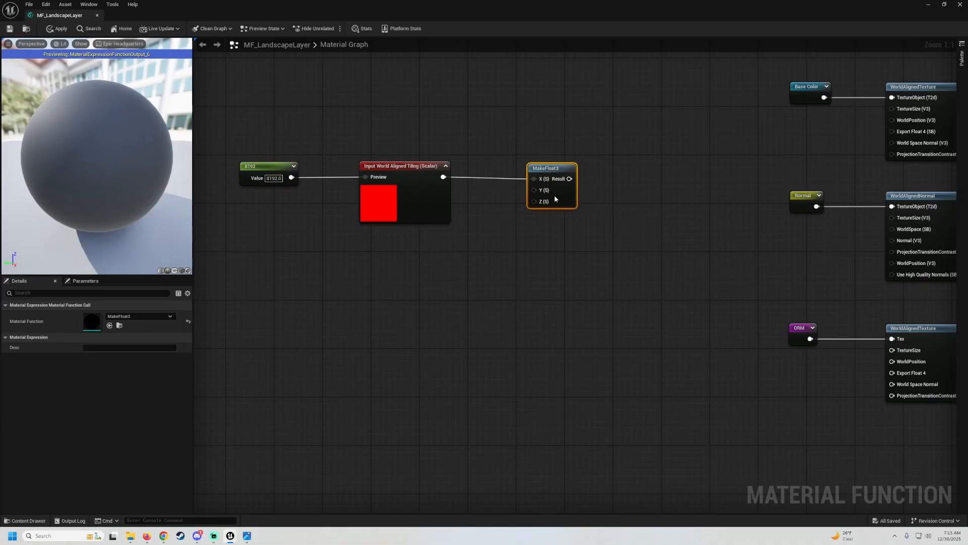
{"action": "left_click_drag", "start_coordinate": [555, 194], "coordinate": [520, 192]}
{"action": "left_click_drag", "start_coordinate": [442, 177], "coordinate": [499, 188]}
{"action": "left_click_drag", "start_coordinate": [444, 177], "coordinate": [498, 202]}
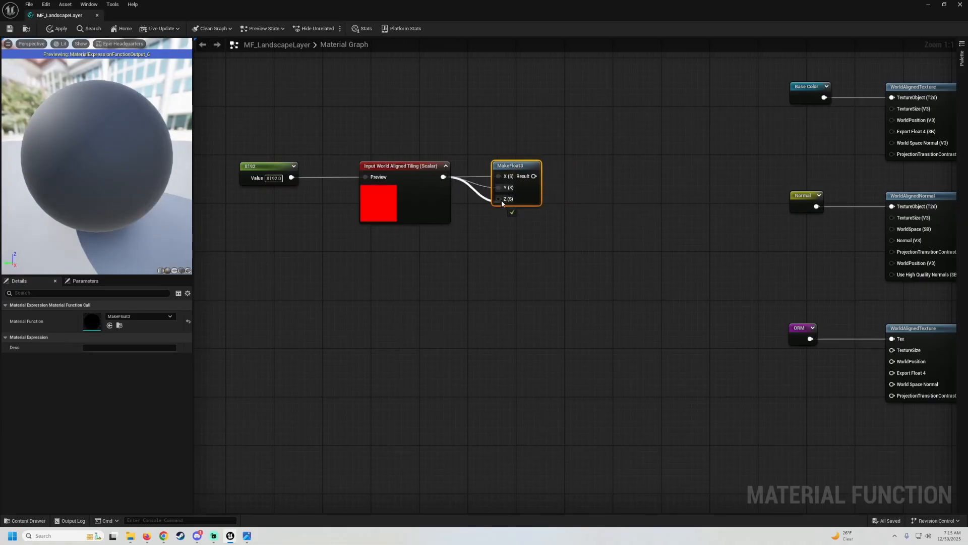
Connect the MakeFloat3 Result to the TextureSize inputs of the Base Color, Normal and ORM world-aligned nodes.
{"action": "right_click_drag", "start_coordinate": [579, 210], "coordinate": [462, 243]}
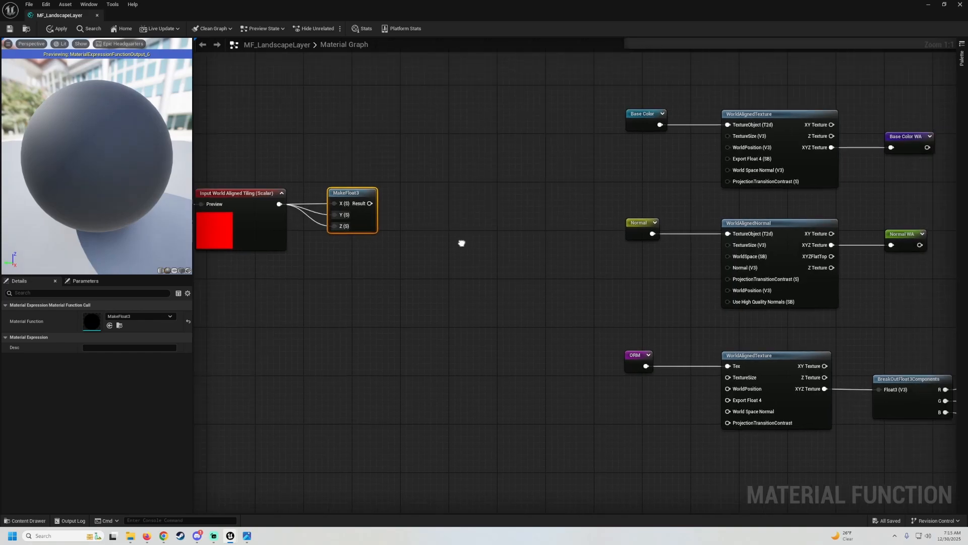
{"action": "left_click_drag", "start_coordinate": [373, 208], "coordinate": [739, 139]}
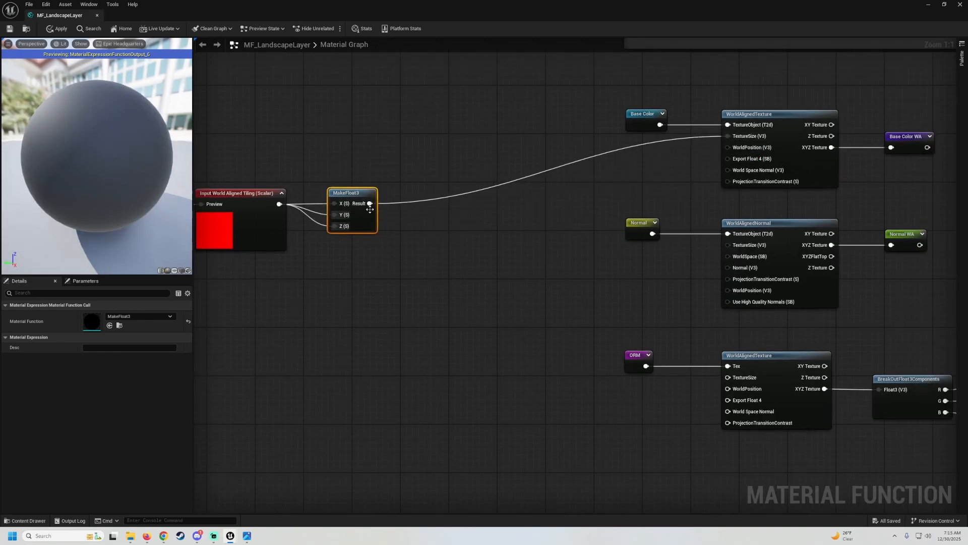
{"action": "left_click_drag", "start_coordinate": [371, 204], "coordinate": [756, 247]}
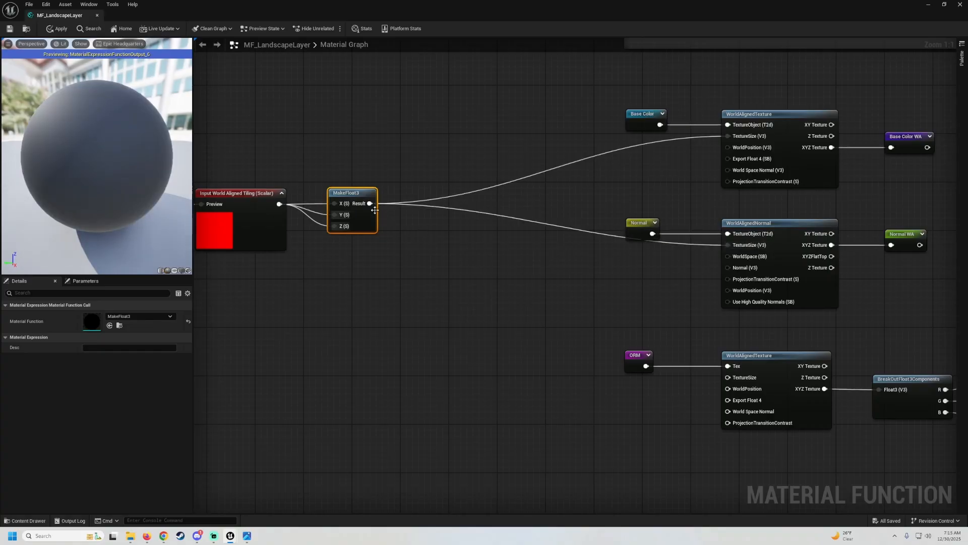
{"action": "left_click_drag", "start_coordinate": [370, 204], "coordinate": [727, 377]}
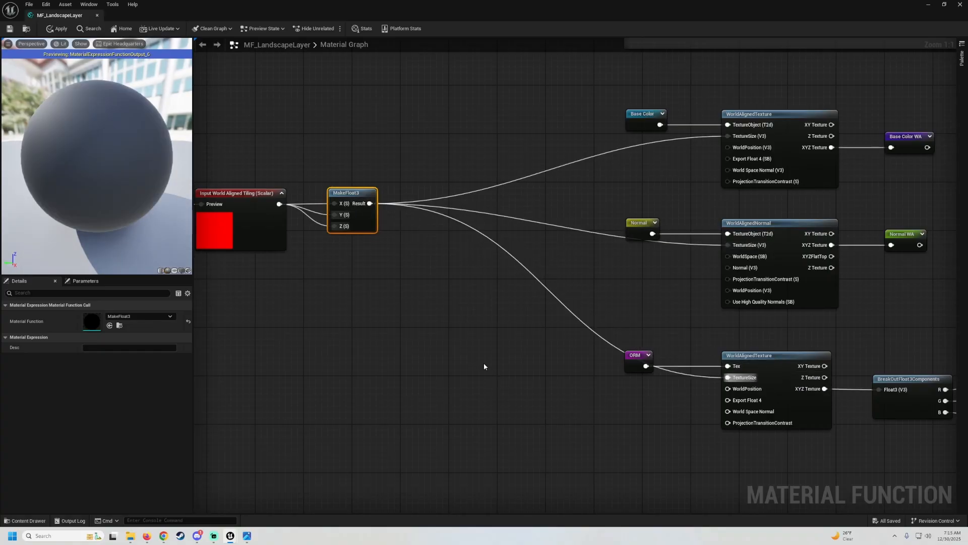
Add a Static Bool node left at false and connect it to the Use High Quality Normals input of the WorldAlignedNormal node.
{"action": "right_click_drag", "start_coordinate": [426, 320], "coordinate": [467, 314]}
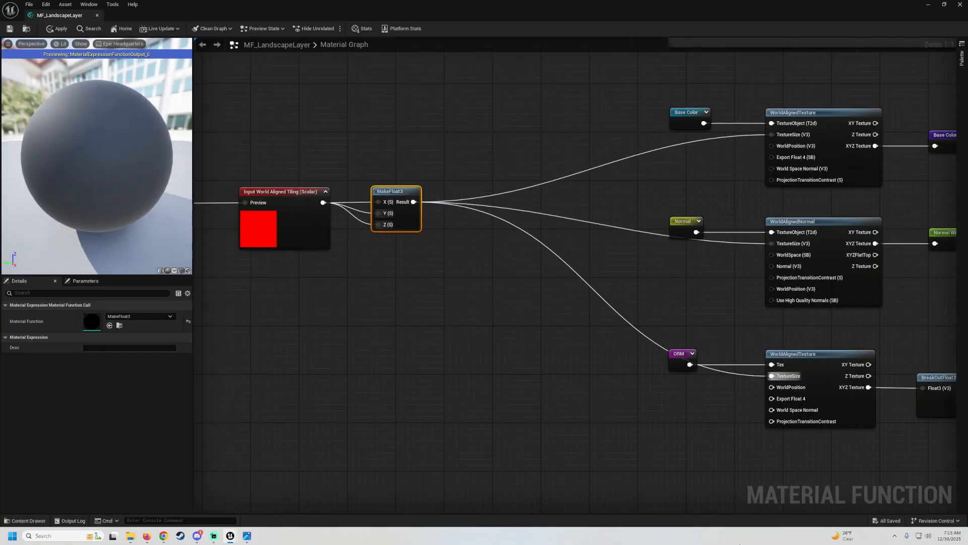
{"action": "scroll", "coordinate": [631, 303], "scroll_direction": "down", "scroll_amount": 1}
{"action": "left_click", "coordinate": [482, 249]}
{"action": "right_click_drag", "start_coordinate": [631, 302], "coordinate": [508, 234]}
{"action": "scroll", "coordinate": [479, 242], "scroll_direction": "up", "scroll_amount": 1}
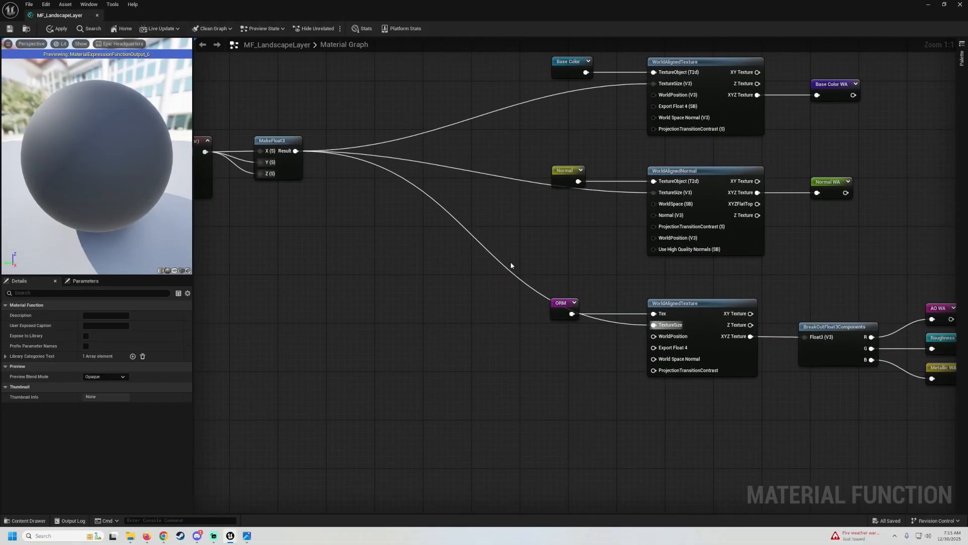
{"action": "right_click", "coordinate": [532, 247]}
{"action": "type", "text": "static boi"}
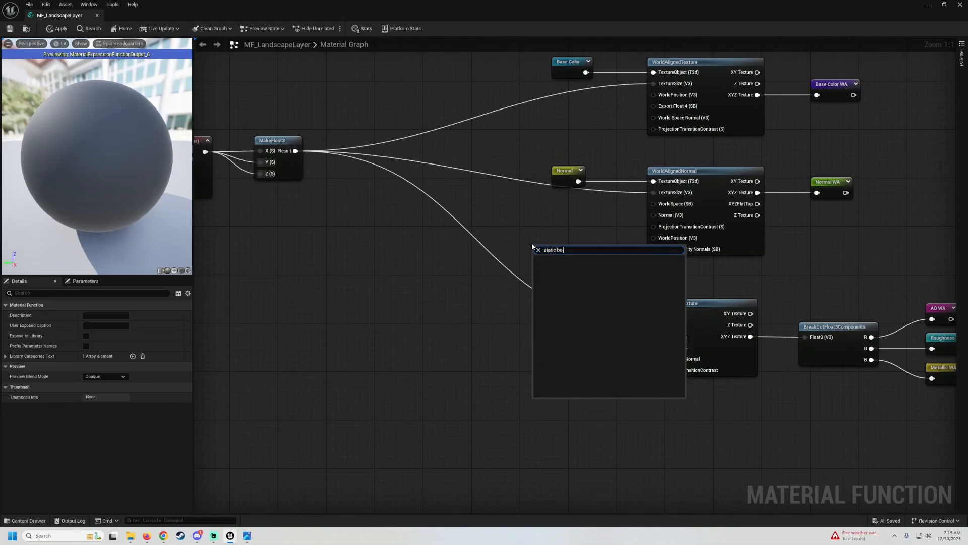
{"action": "key", "text": "BackSpace"}
{"action": "key", "text": "BackSpace"}
{"action": "key", "text": "Return"}
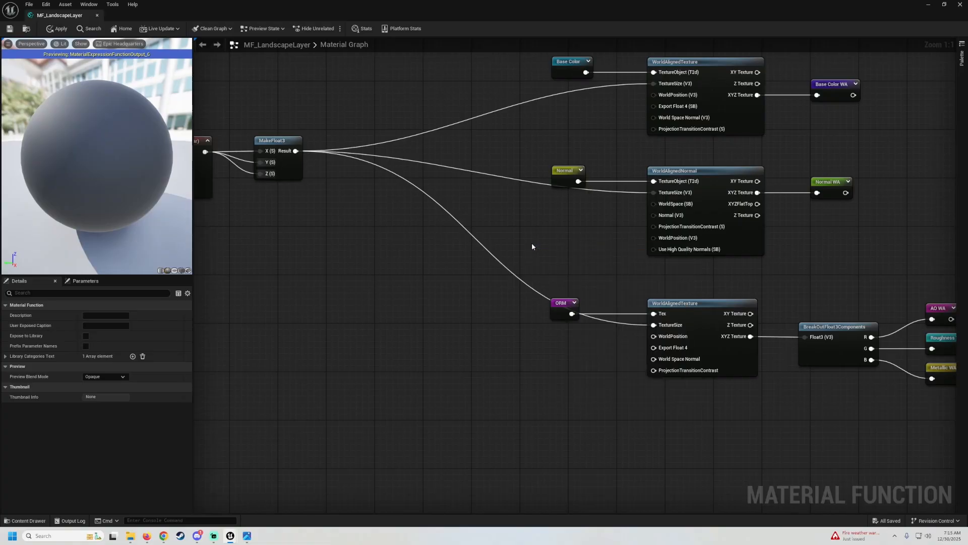
{"action": "right_click_drag", "start_coordinate": [620, 263], "coordinate": [609, 233]}
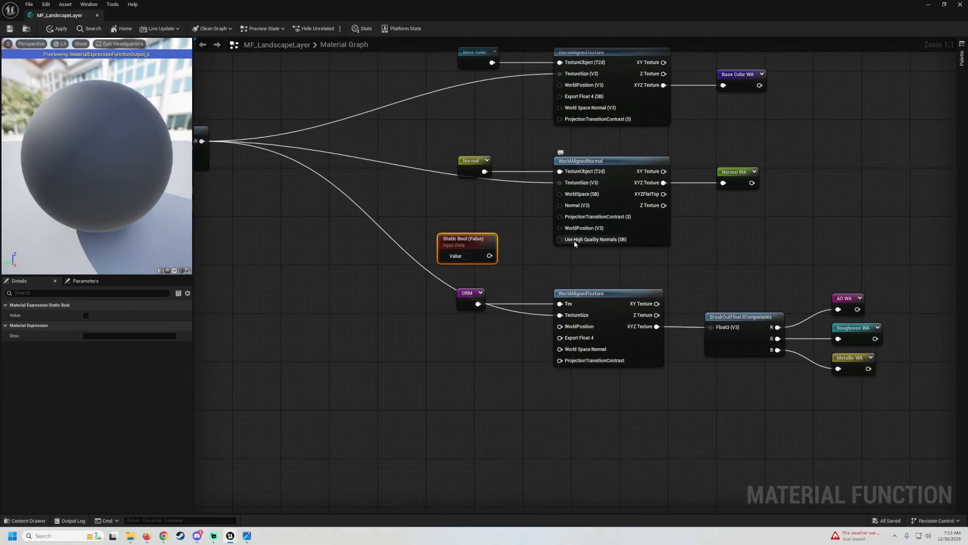
{"action": "left_click_drag", "start_coordinate": [488, 256], "coordinate": [476, 233]}
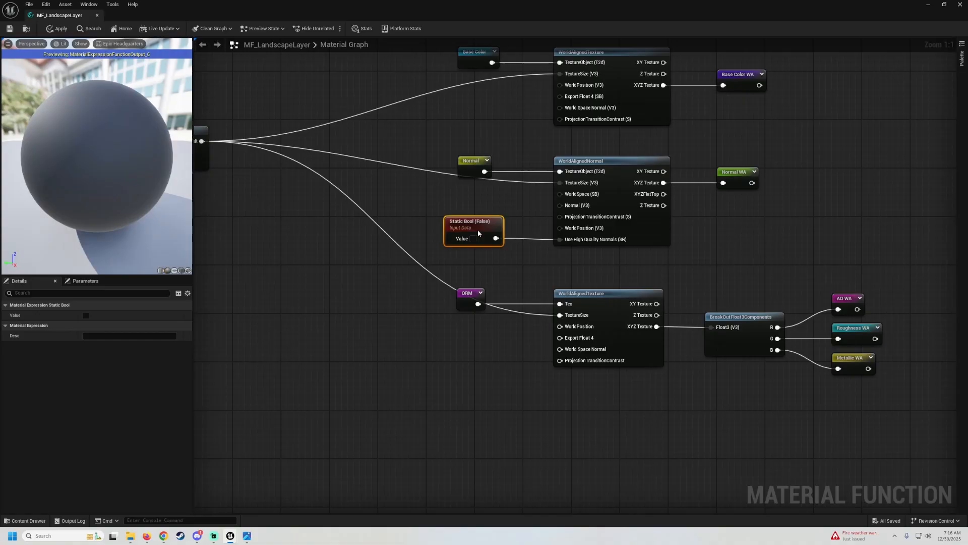
Add a function input below the tiling nodes and name it "Use World Aligned Texture".
{"action": "scroll", "coordinate": [466, 271], "scroll_direction": "down", "scroll_amount": 2}
{"action": "left_click", "coordinate": [256, 379]}
{"action": "right_click_drag", "start_coordinate": [256, 380], "coordinate": [502, 336]}
{"action": "right_click", "coordinate": [470, 340]}
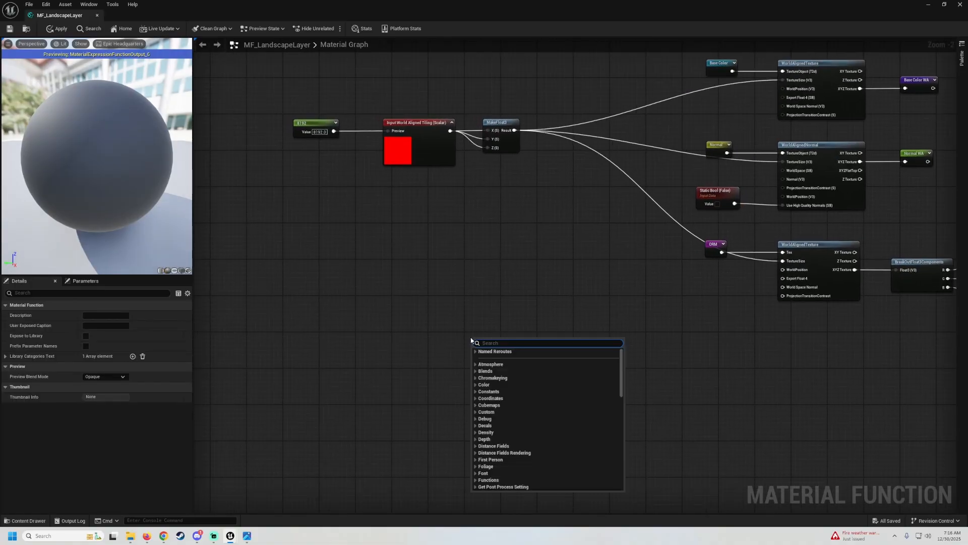
{"action": "type", "text": "function"}
{"action": "key", "text": "Return"}
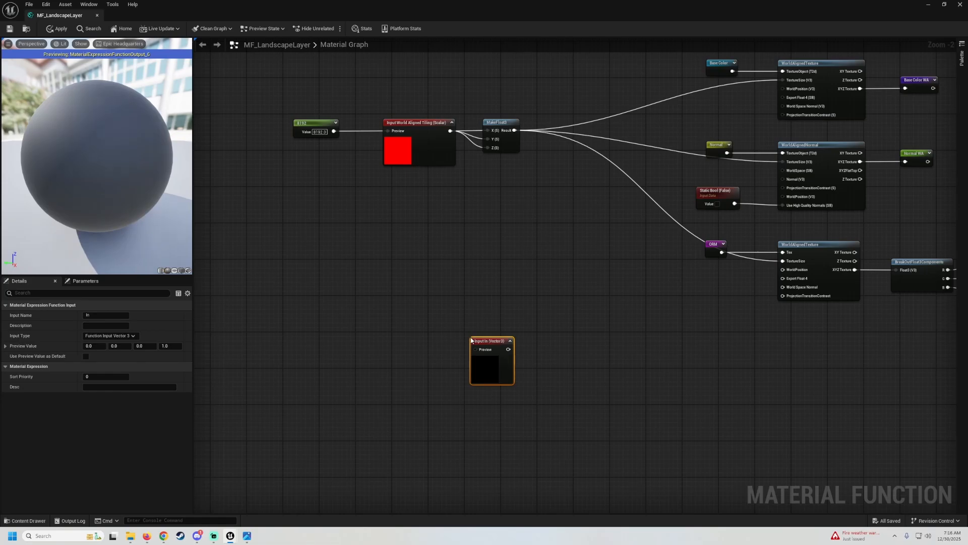
{"action": "left_click", "coordinate": [88, 318]}
{"action": "type", "text": "ure"}
{"action": "key", "text": "Return"}
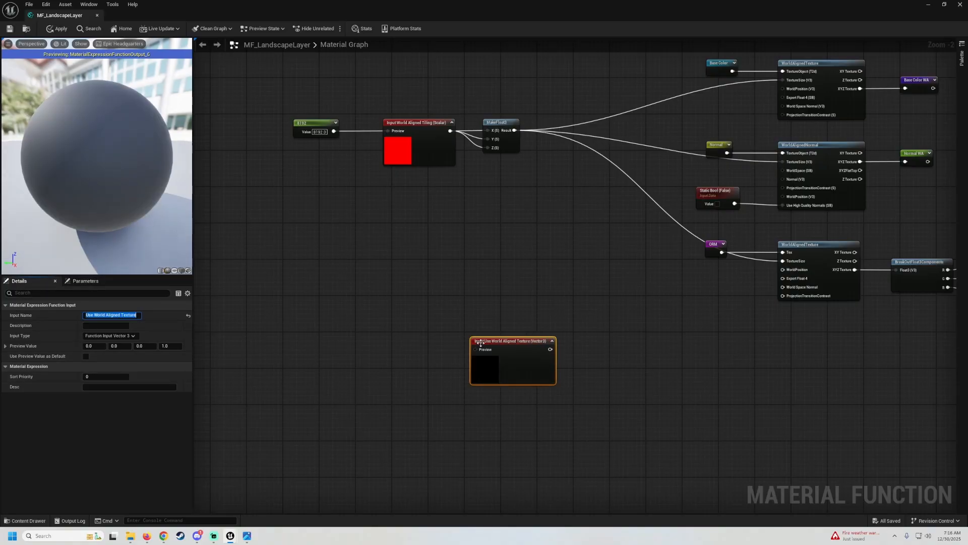
Add a Static Bool node beside the Use World Aligned Texture input and try to connect it to the Preview pin.
{"action": "right_click_drag", "start_coordinate": [480, 343], "coordinate": [515, 300]}
{"action": "left_click_drag", "start_coordinate": [545, 315], "coordinate": [480, 291]}
{"action": "right_click", "coordinate": [382, 309]}
{"action": "type", "text": "static boo"}
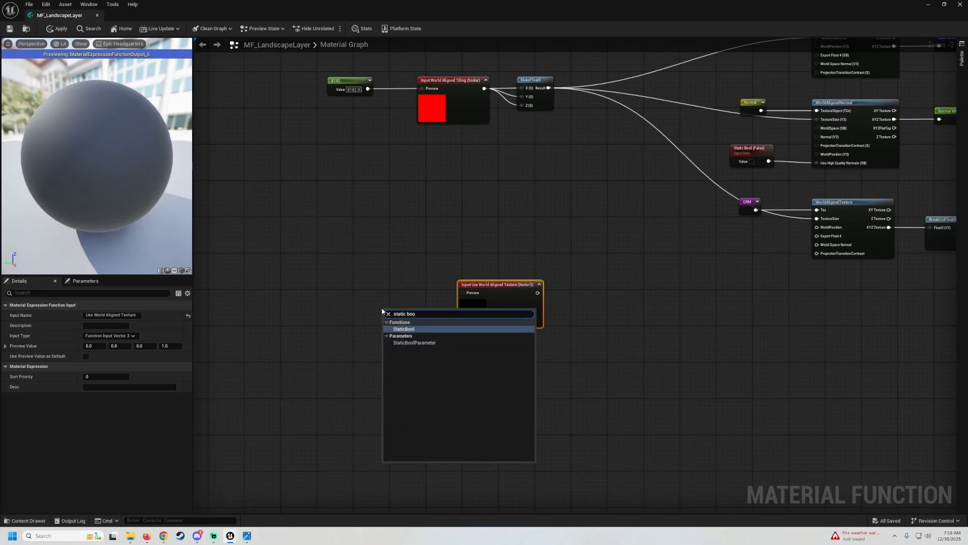
{"action": "key", "text": "Return"}
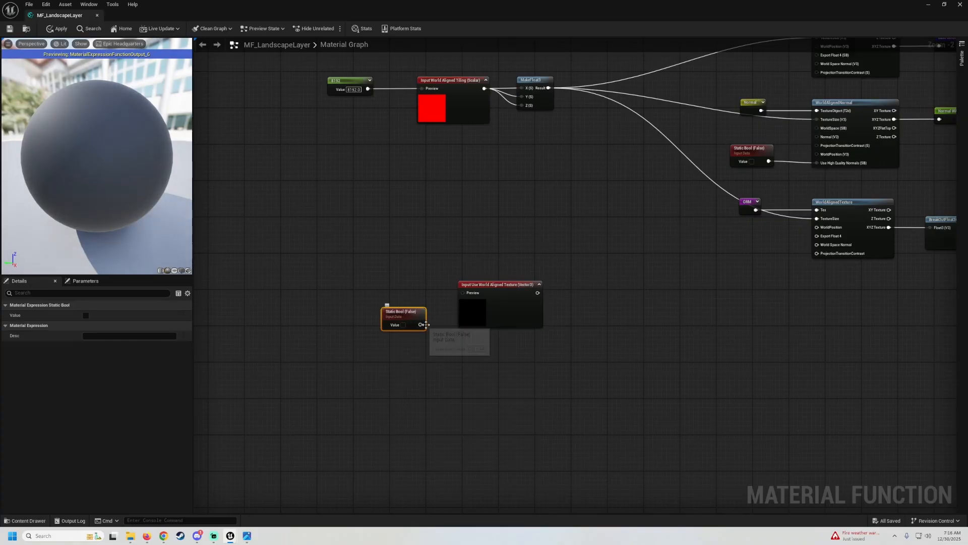
{"action": "left_click_drag", "start_coordinate": [421, 324], "coordinate": [462, 294]}
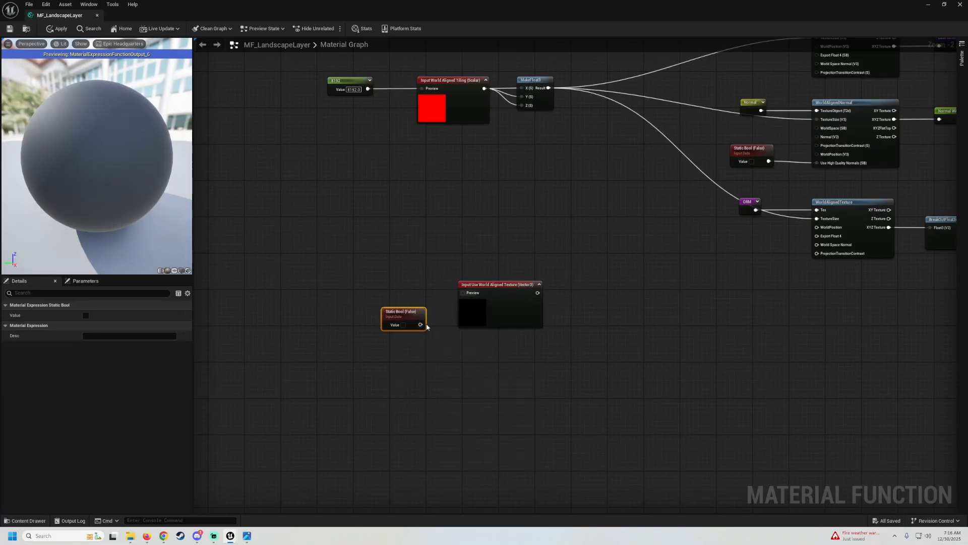
Change the Use World Aligned Texture input's type to Function Input Static Bool, then connect the Static Bool to its Preview pin and align it.
{"action": "left_click", "coordinate": [470, 315]}
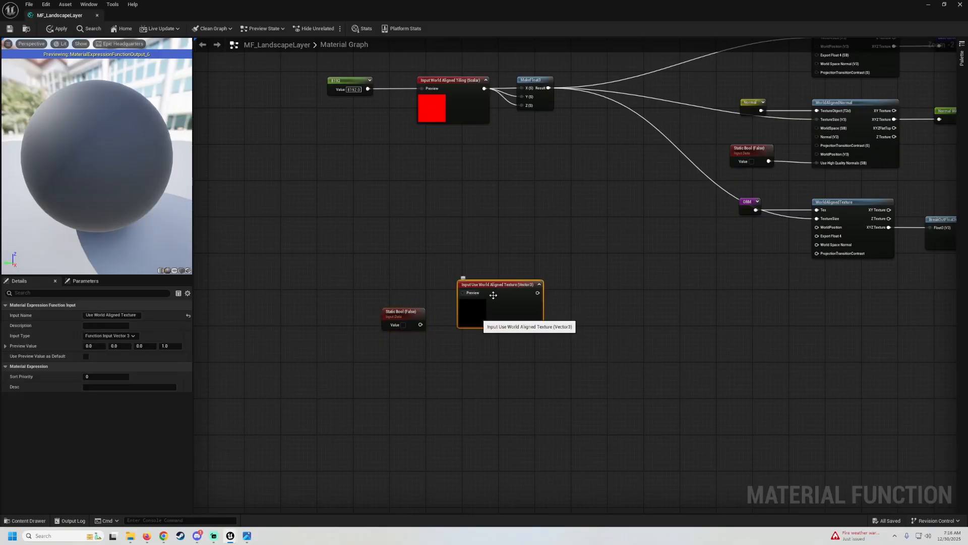
{"action": "left_click", "coordinate": [135, 336]}
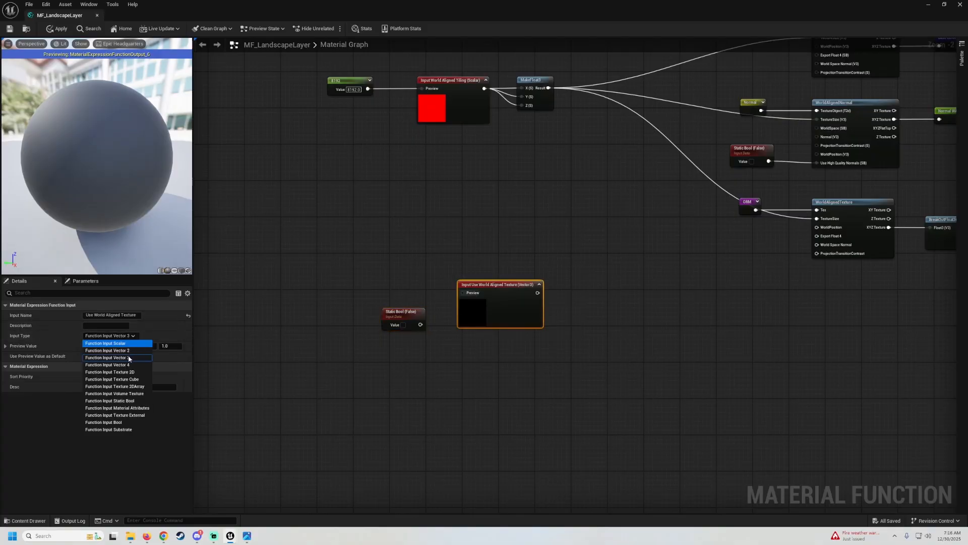
{"action": "left_click", "coordinate": [120, 400]}
{"action": "left_click_drag", "start_coordinate": [421, 324], "coordinate": [463, 293]}
{"action": "left_click_drag", "start_coordinate": [412, 324], "coordinate": [413, 288]}
Create a named reroute called "Use World Aligned" from the Use World Aligned Texture input's output.
{"action": "left_click_drag", "start_coordinate": [541, 292], "coordinate": [586, 297]}
{"action": "type", "text": "nam"}
{"action": "key", "text": "Return"}
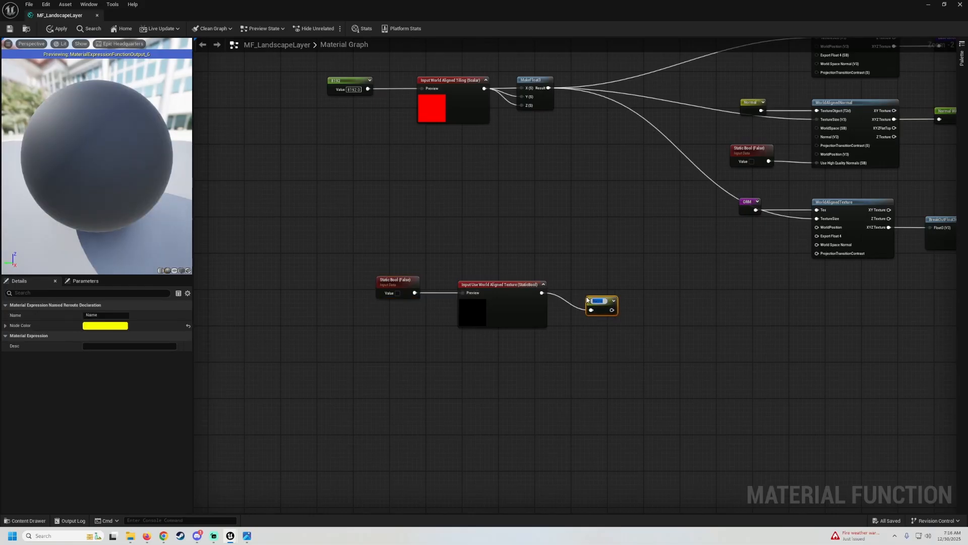
{"action": "type", "text": "Use W"}
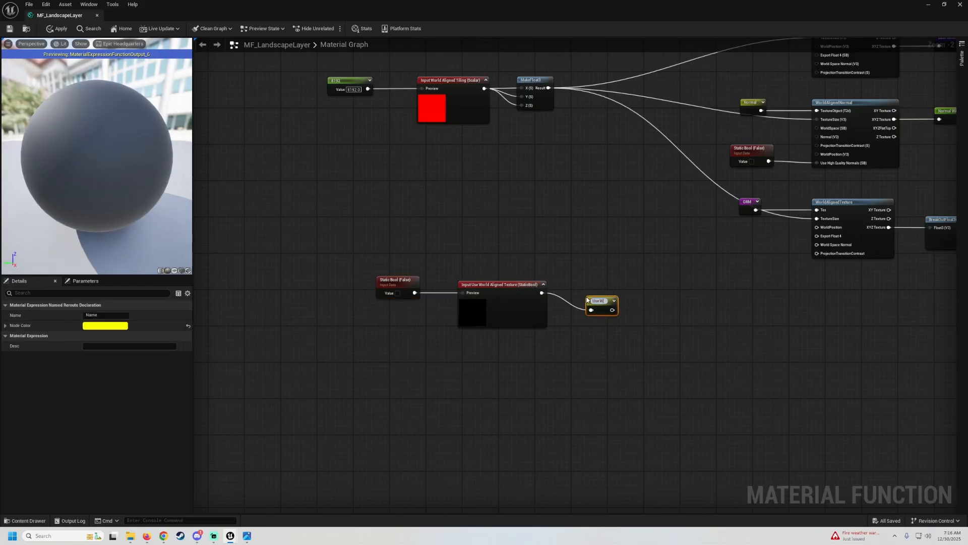
{"action": "type", "text": "orld Aligned"}
{"action": "key", "text": "Return"}
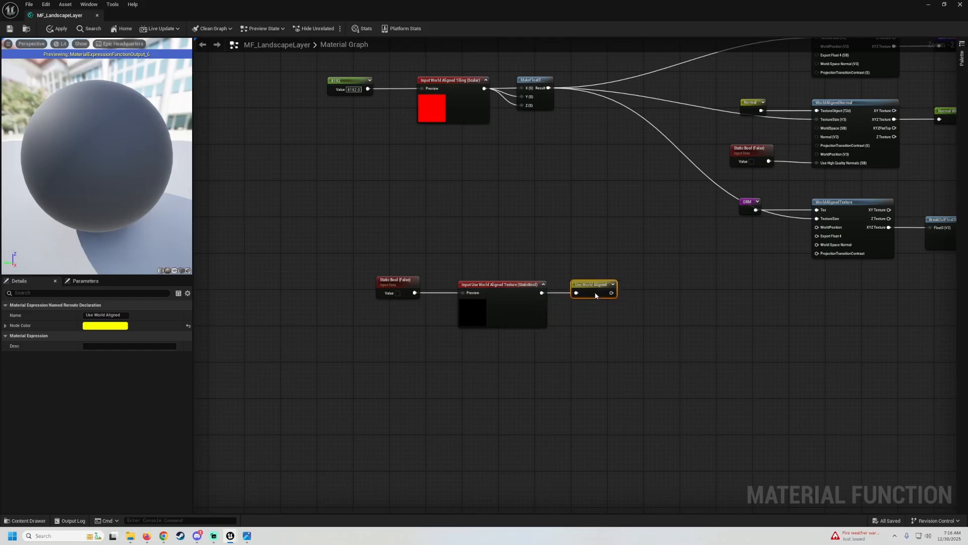
Set the sort priority to 6 for the World Aligned Tiling input and 7 for the Use World Aligned Texture input.
{"action": "scroll", "coordinate": [577, 330], "scroll_direction": "down", "scroll_amount": 1}
{"action": "right_click_drag", "start_coordinate": [581, 322], "coordinate": [401, 332]}
{"action": "scroll", "coordinate": [461, 307], "scroll_direction": "down", "scroll_amount": 2}
{"action": "left_click", "coordinate": [399, 281]}
{"action": "scroll", "coordinate": [399, 281], "scroll_direction": "up", "scroll_amount": 4}
{"action": "right_click_drag", "start_coordinate": [398, 280], "coordinate": [540, 268]}
{"action": "left_click", "coordinate": [452, 121]}
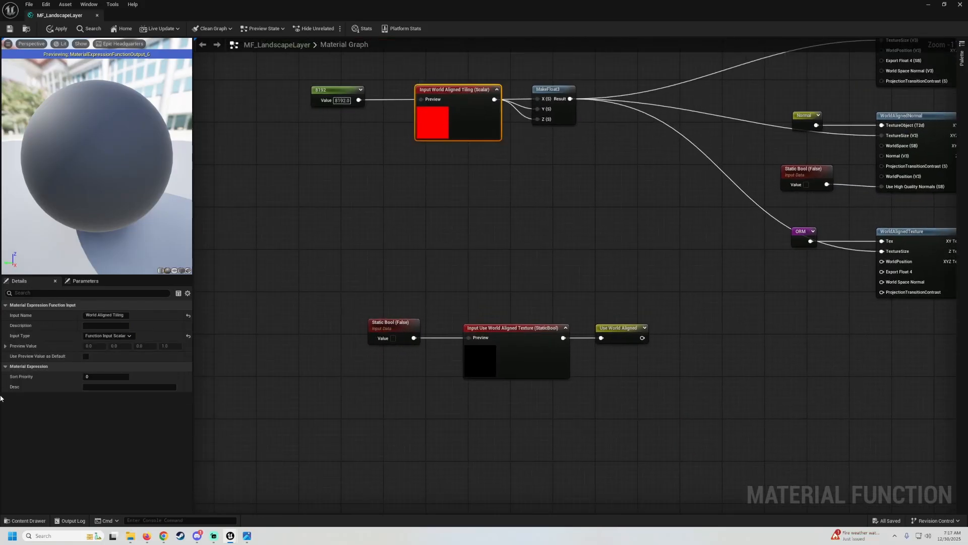
{"action": "right_click_drag", "start_coordinate": [568, 225], "coordinate": [537, 240]}
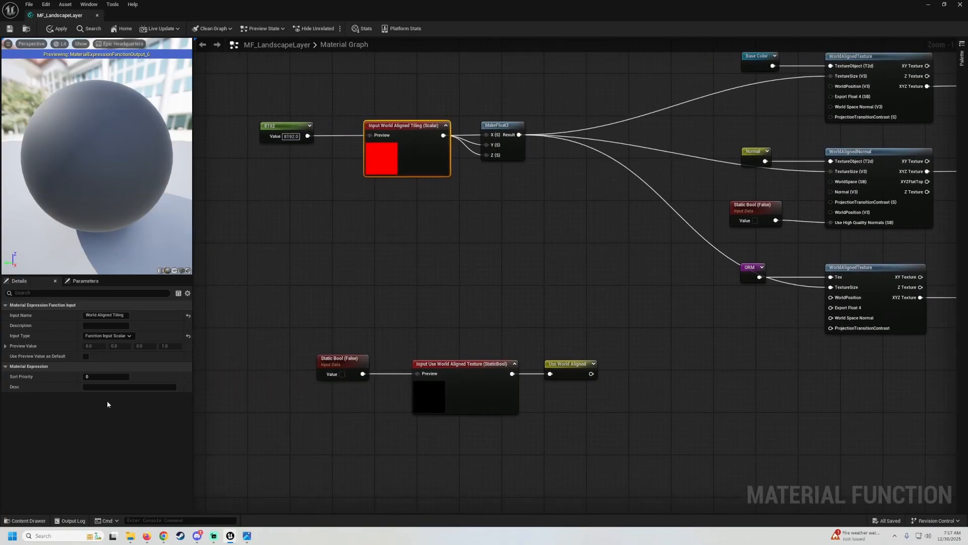
{"action": "left_click", "coordinate": [98, 376]}
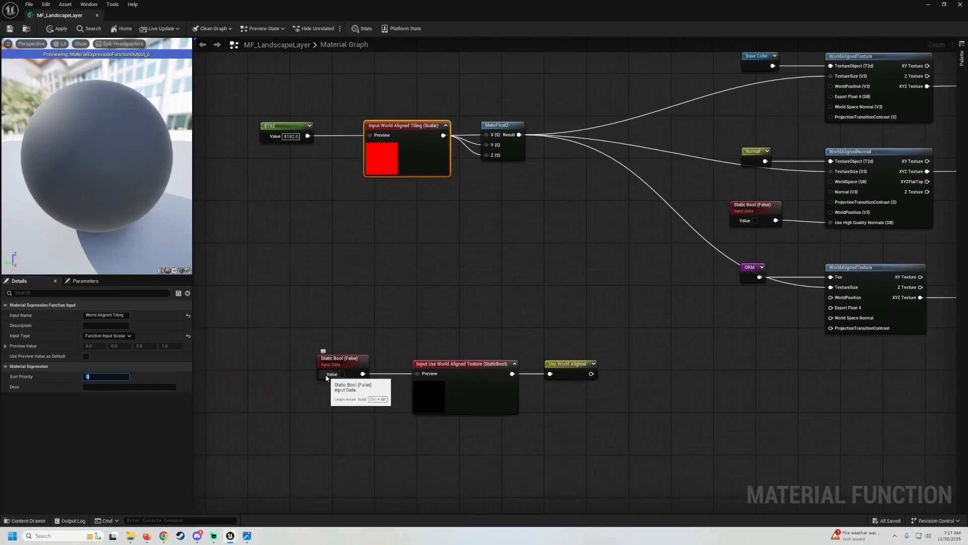
{"action": "left_click", "coordinate": [454, 365]}
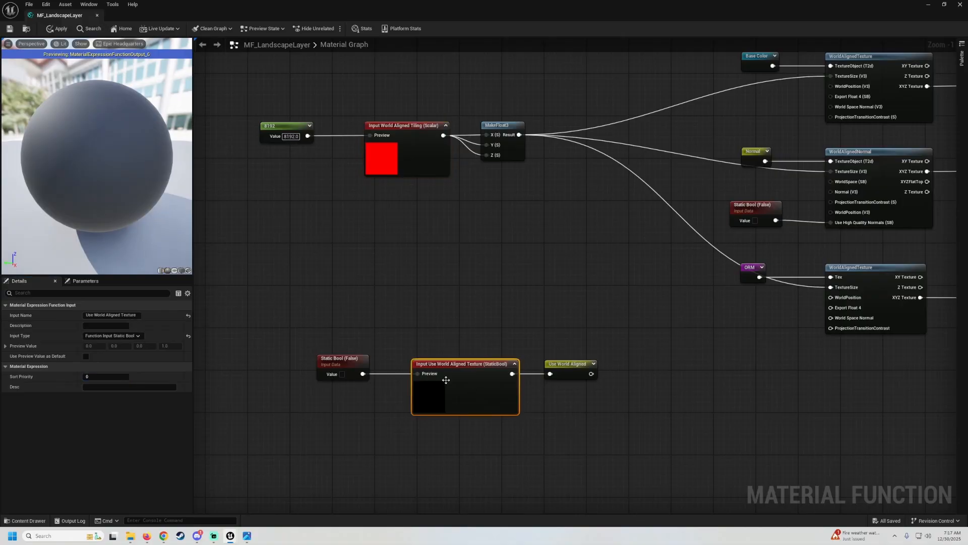
{"action": "type", "text": "7"}
{"action": "key", "text": "Return"}
{"action": "left_click", "coordinate": [436, 159]}
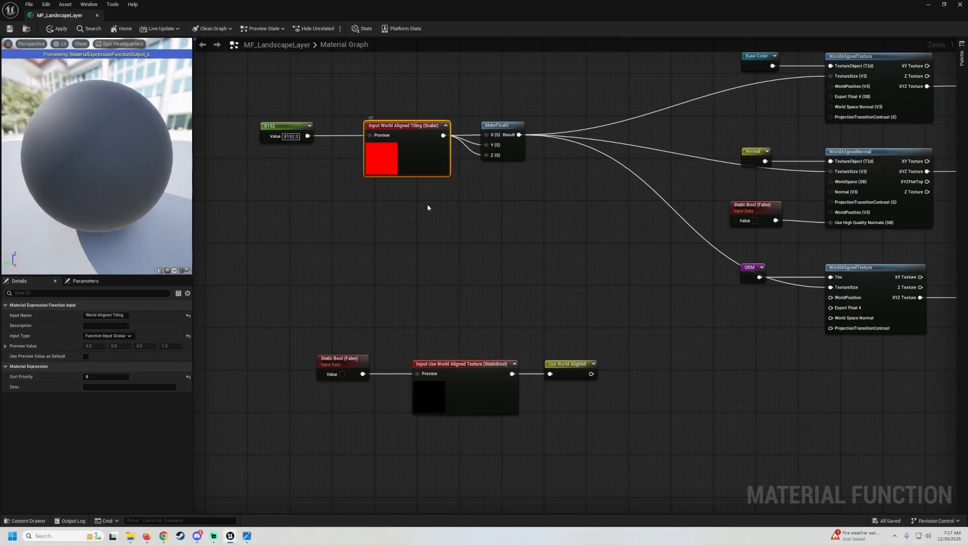
{"action": "right_click_drag", "start_coordinate": [428, 207], "coordinate": [459, 198]}
{"action": "left_click", "coordinate": [491, 383]}
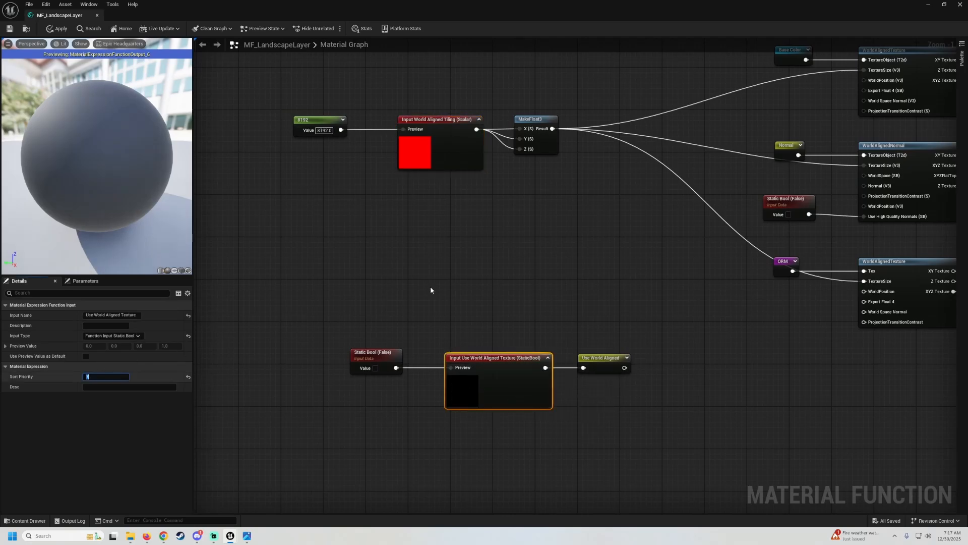
Move the Use World Aligned Texture nodes up beneath the World Aligned Tiling nodes and straighten the connections.
{"action": "scroll", "coordinate": [574, 293], "scroll_direction": "down", "scroll_amount": 1}
{"action": "left_click_drag", "start_coordinate": [616, 304], "coordinate": [305, 402]}
{"action": "left_click_drag", "start_coordinate": [497, 375], "coordinate": [465, 270]}
{"action": "left_click_drag", "start_coordinate": [610, 302], "coordinate": [312, 219]}
{"action": "left_click_drag", "start_coordinate": [362, 107], "coordinate": [550, 162]}
{"action": "key", "text": "q"}
Group all the world-aligned nodes in a comment box titled "World Aligned Textures" and reposition the box slightly.
{"action": "left_click", "coordinate": [625, 285]}
{"action": "right_click_drag", "start_coordinate": [602, 282], "coordinate": [484, 260]}
{"action": "scroll", "coordinate": [509, 245], "scroll_direction": "down", "scroll_amount": 1}
{"action": "right_click_drag", "start_coordinate": [684, 211], "coordinate": [422, 256]}
{"action": "scroll", "coordinate": [423, 256], "scroll_direction": "down", "scroll_amount": 2}
{"action": "right_click_drag", "start_coordinate": [527, 234], "coordinate": [678, 234]}
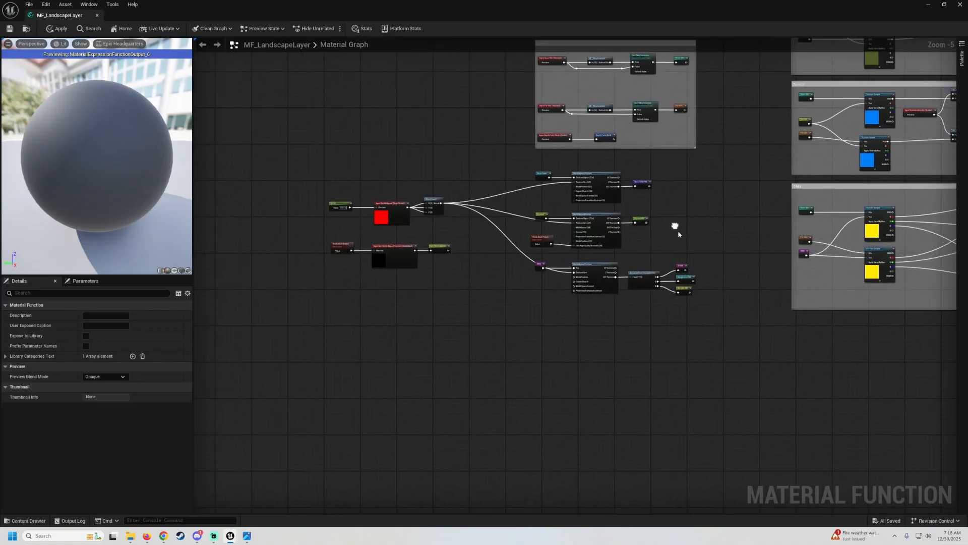
{"action": "left_click_drag", "start_coordinate": [715, 335], "coordinate": [296, 156]}
{"action": "type", "text": "c"}
{"action": "type", "text": "World Aligned"}
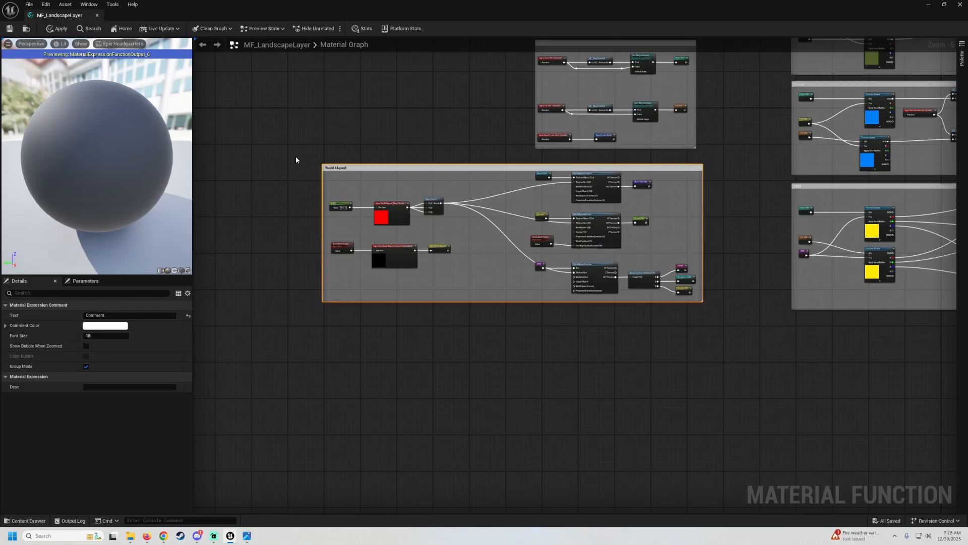
{"action": "type", "text": " Textures"}
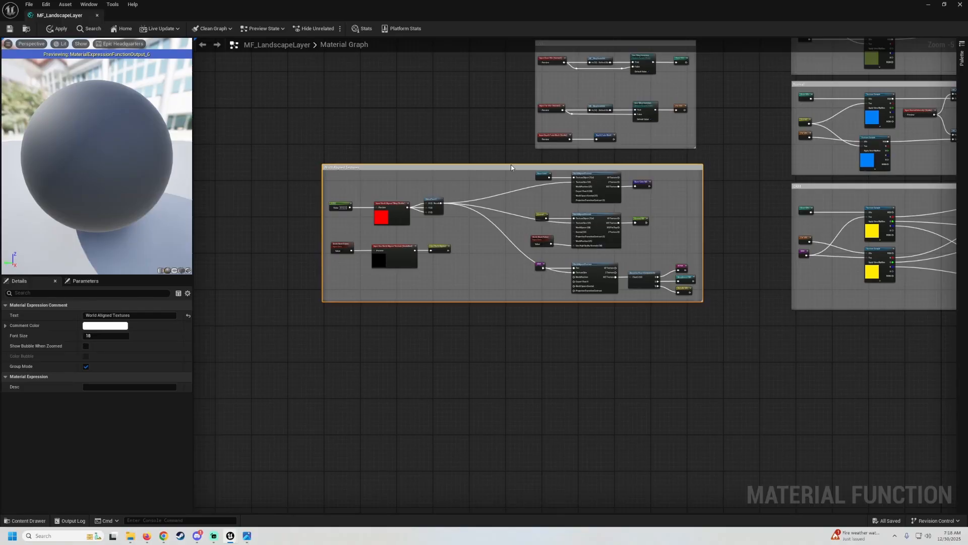
{"action": "left_click_drag", "start_coordinate": [473, 173], "coordinate": [485, 180]}
Add a StaticSwitch node in the Base Color section between the texture samples and the Lerp.
{"action": "right_click_drag", "start_coordinate": [815, 145], "coordinate": [396, 344]}
{"action": "scroll", "coordinate": [541, 208], "scroll_direction": "up", "scroll_amount": 2}
{"action": "scroll", "coordinate": [541, 207], "scroll_direction": "up", "scroll_amount": 2}
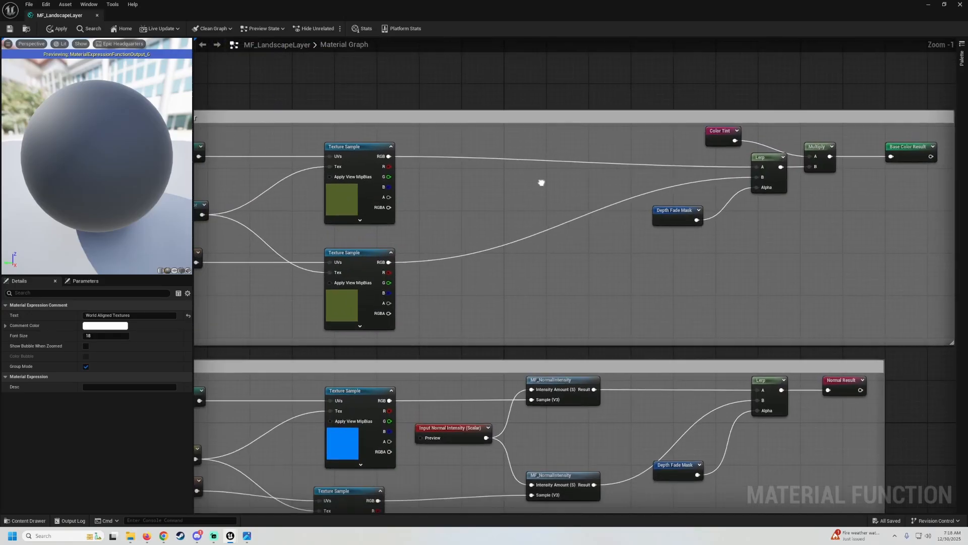
{"action": "right_click", "coordinate": [503, 180]}
{"action": "type", "text": "switch"}
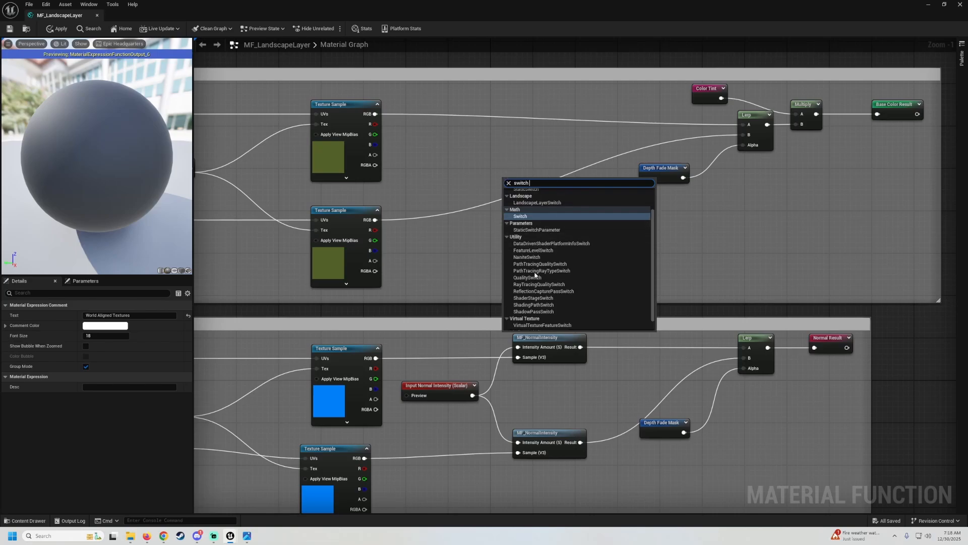
{"action": "scroll", "coordinate": [555, 252], "scroll_direction": "up", "scroll_amount": 1}
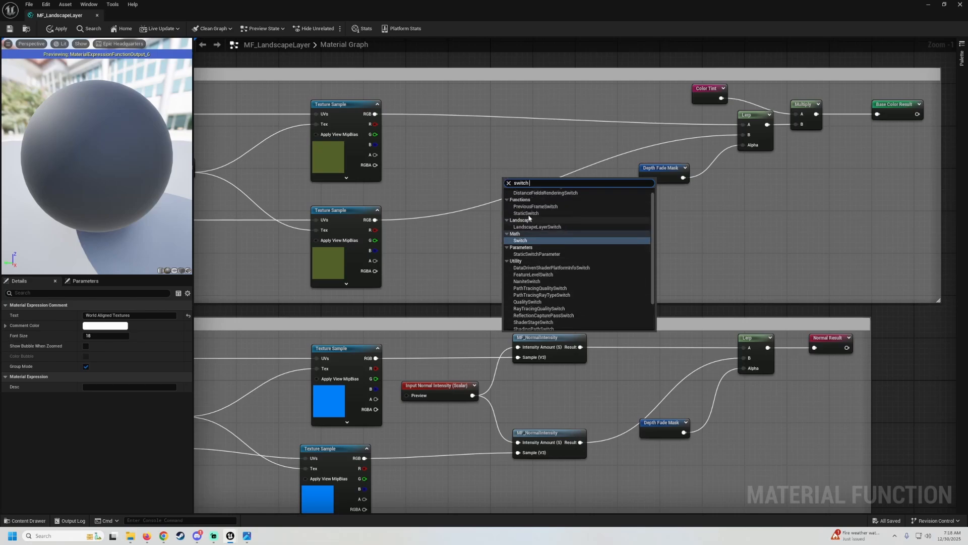
{"action": "left_click", "coordinate": [585, 214]}
{"action": "left_click_drag", "start_coordinate": [504, 208], "coordinate": [507, 227]}
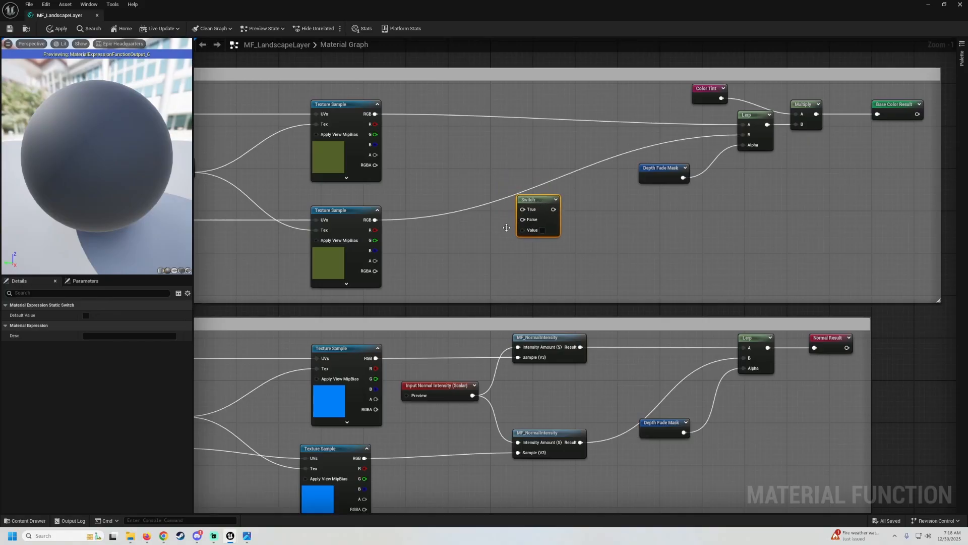
Place a Use World Aligned named reroute in the Base Color section and connect it to the switch's Value input.
{"action": "right_click", "coordinate": [421, 252]}
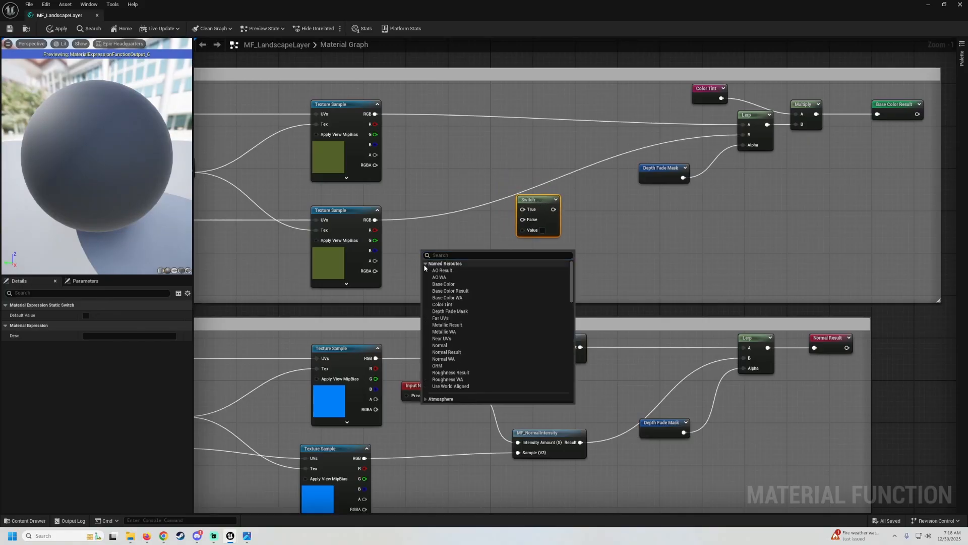
{"action": "left_click", "coordinate": [444, 386]}
{"action": "left_click_drag", "start_coordinate": [462, 266], "coordinate": [524, 235]}
{"action": "right_click_drag", "start_coordinate": [464, 218], "coordinate": [413, 214]}
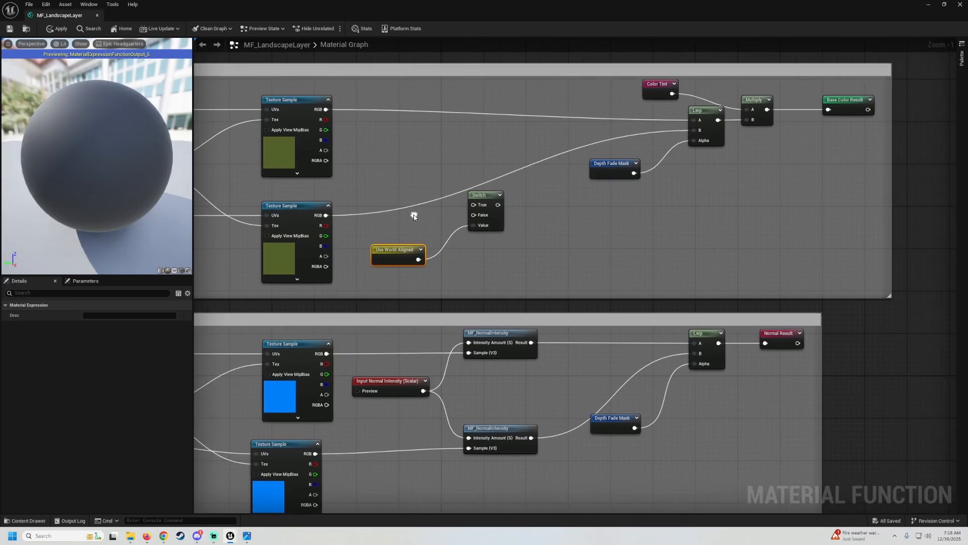
{"action": "right_click_drag", "start_coordinate": [365, 173], "coordinate": [588, 185]}
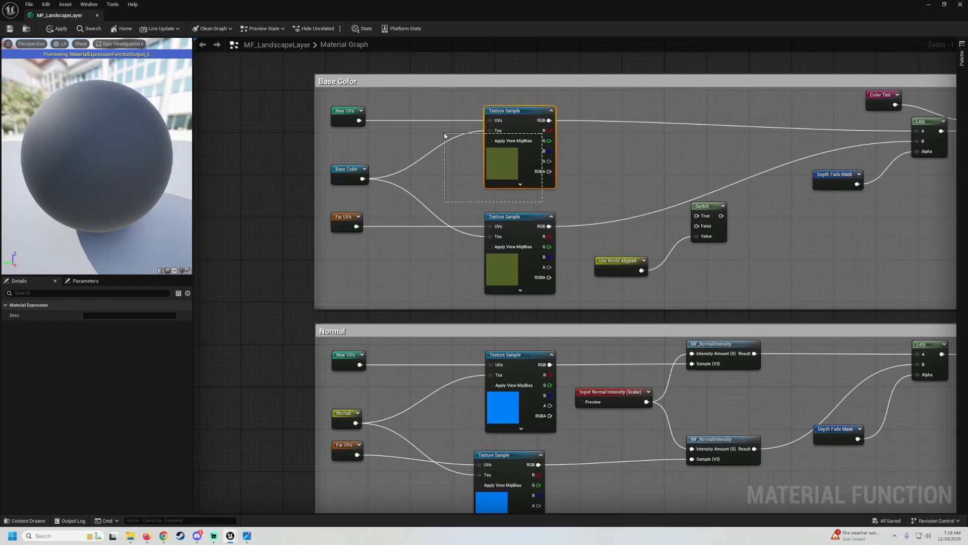
{"action": "left_click_drag", "start_coordinate": [444, 134], "coordinate": [444, 133]}
{"action": "left_click_drag", "start_coordinate": [369, 130], "coordinate": [347, 101]}
{"action": "right_click_drag", "start_coordinate": [421, 136], "coordinate": [316, 127]}
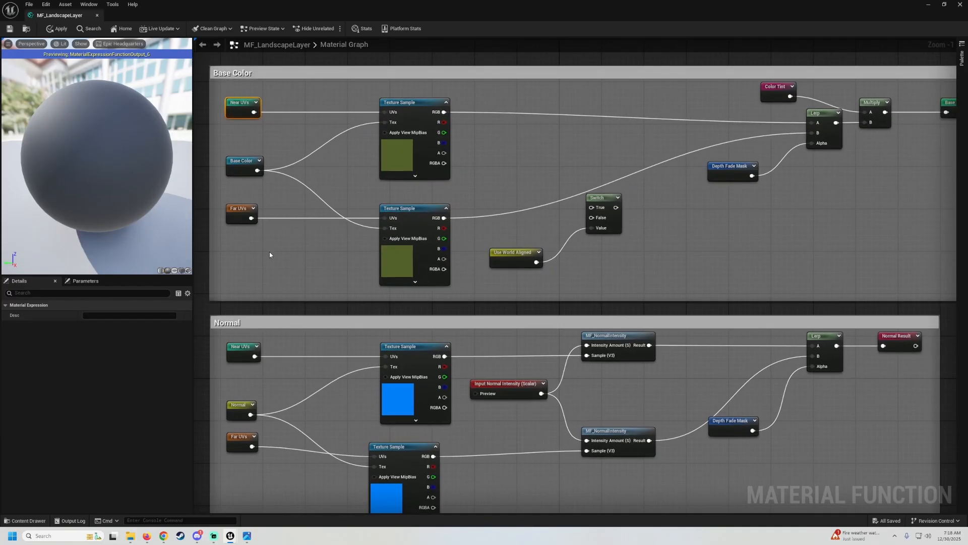
{"action": "left_click_drag", "start_coordinate": [423, 198], "coordinate": [425, 197]}
{"action": "right_click_drag", "start_coordinate": [512, 188], "coordinate": [452, 184]}
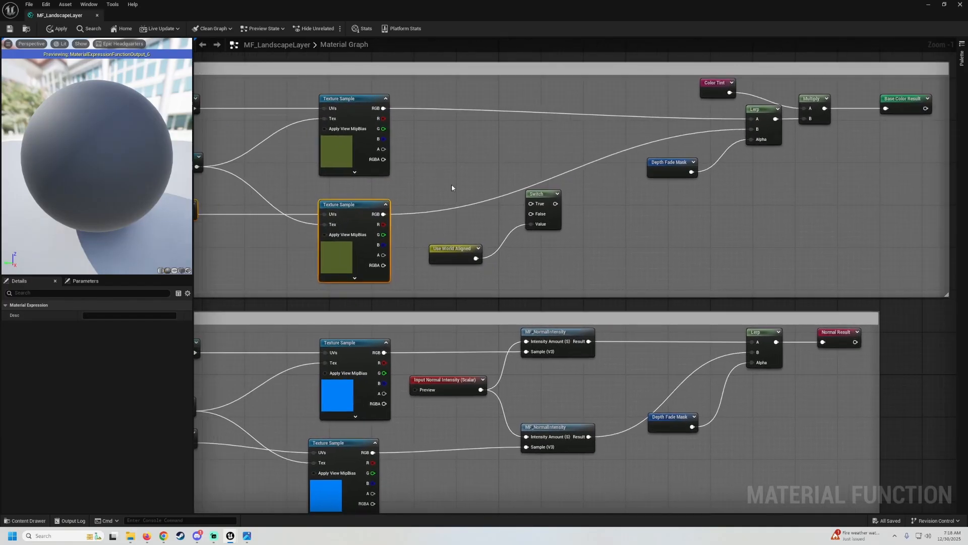
Wire the lower Base Color texture sample's RGB into the switch's False input and a new Base Color WA reroute into True.
{"action": "left_click", "coordinate": [450, 184]}
{"action": "left_click_drag", "start_coordinate": [542, 214], "coordinate": [382, 214]}
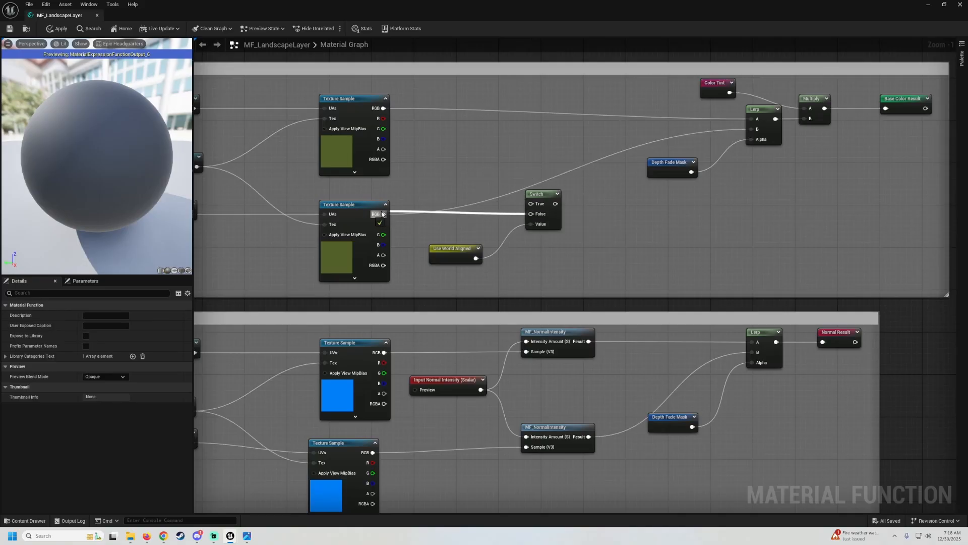
{"action": "right_click", "coordinate": [440, 172]}
{"action": "left_click", "coordinate": [444, 183]}
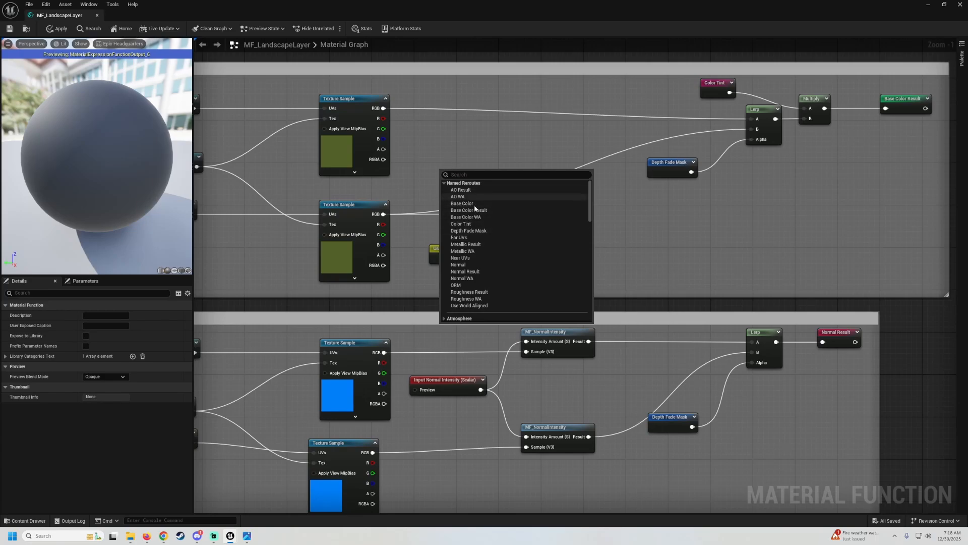
{"action": "left_click", "coordinate": [462, 217]}
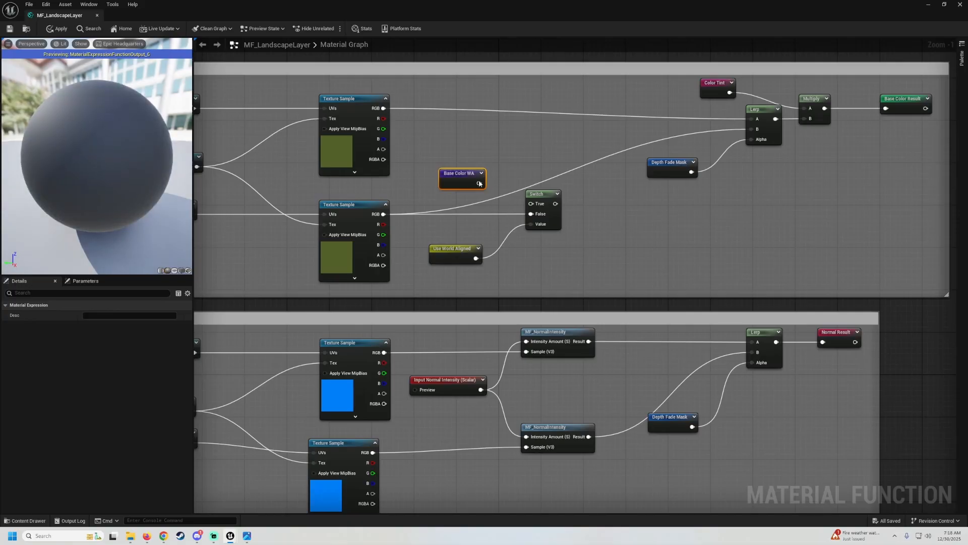
{"action": "left_click_drag", "start_coordinate": [479, 182], "coordinate": [538, 208]}
Connect the switch output to the Base Color Lerp's B input and tidy the Base Color WA and Use World Aligned reroutes beside the switch.
{"action": "right_click_drag", "start_coordinate": [579, 203], "coordinate": [488, 235]}
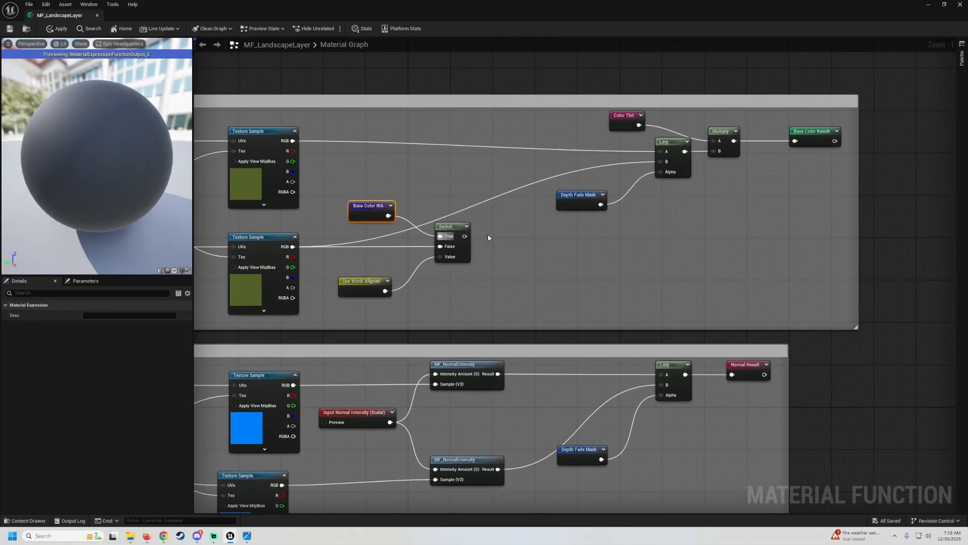
{"action": "left_click_drag", "start_coordinate": [465, 236], "coordinate": [661, 161]}
{"action": "right_click_drag", "start_coordinate": [370, 211], "coordinate": [444, 177]}
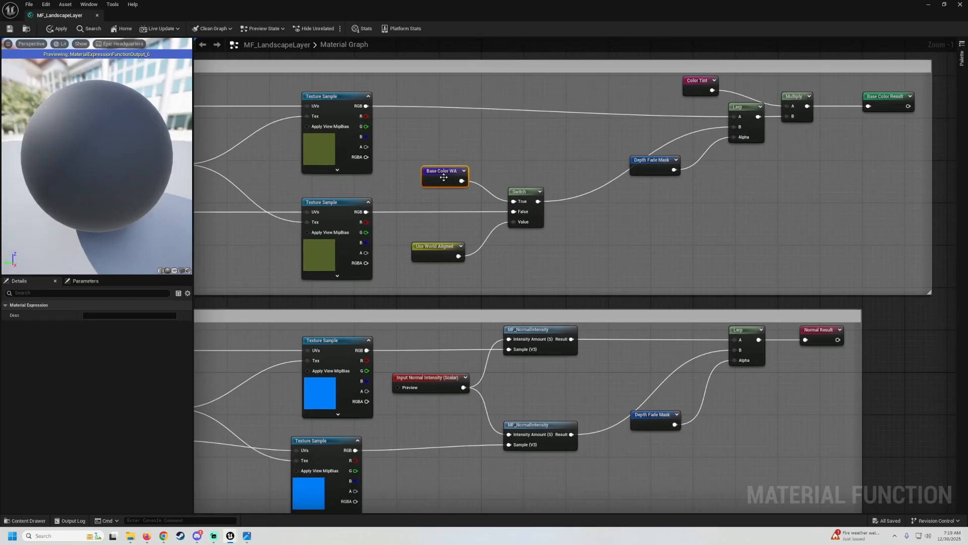
{"action": "left_click_drag", "start_coordinate": [443, 177], "coordinate": [440, 189]}
{"action": "left_click_drag", "start_coordinate": [435, 257], "coordinate": [443, 229]}
Copy the Base Color section's switch with its Use World Aligned reroute into the Normal section, below the normal intensity nodes.
{"action": "left_click_drag", "start_coordinate": [563, 242], "coordinate": [397, 214]}
{"action": "right_click_drag", "start_coordinate": [503, 252], "coordinate": [487, 80]}
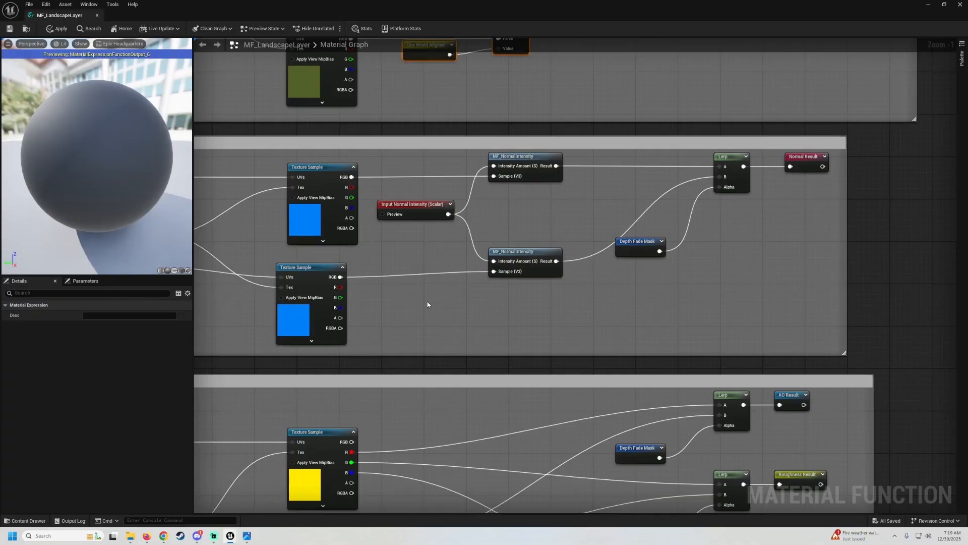
{"action": "key", "text": "ctrl+v"}
Shift the normal intensity input, upper MF_NormalIntensity, Depth Fade Mask, Lerp and Normal Result nodes to the right to make room for the switch.
{"action": "scroll", "coordinate": [454, 277], "scroll_direction": "down", "scroll_amount": 1}
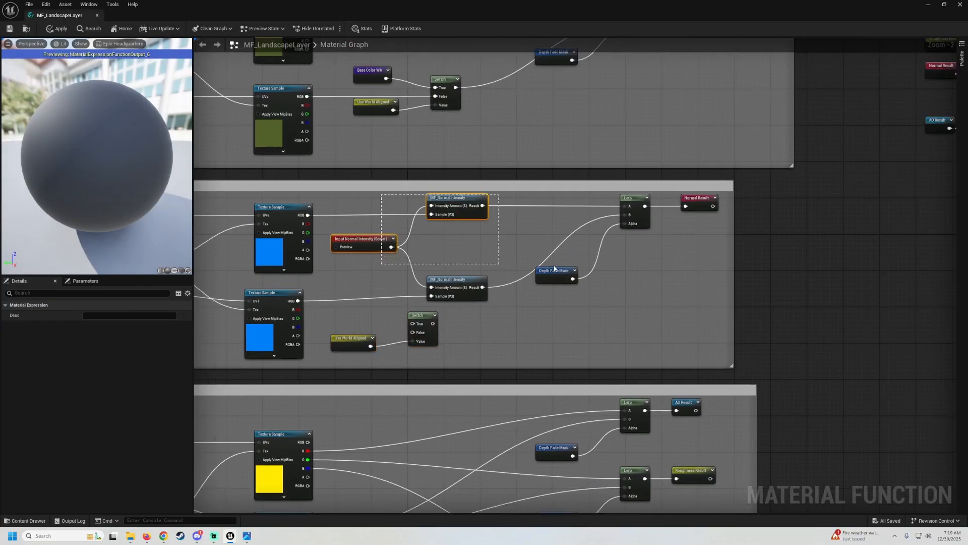
{"action": "key", "text": "Right"}
{"action": "key", "text": "Right"}
{"action": "key", "text": "Right"}
{"action": "key", "text": "Right"}
{"action": "key", "text": "Right"}
{"action": "key", "text": "Right"}
{"action": "key", "text": "Right"}
{"action": "key", "text": "Right"}
{"action": "key", "text": "Right"}
{"action": "key", "text": "Right"}
{"action": "key", "text": "Right"}
{"action": "key", "text": "Right"}
{"action": "key", "text": "Right"}
{"action": "key", "text": "Right"}
{"action": "key", "text": "Right"}
{"action": "key", "text": "Right"}
{"action": "key", "text": "Right"}
{"action": "key", "text": "Right"}
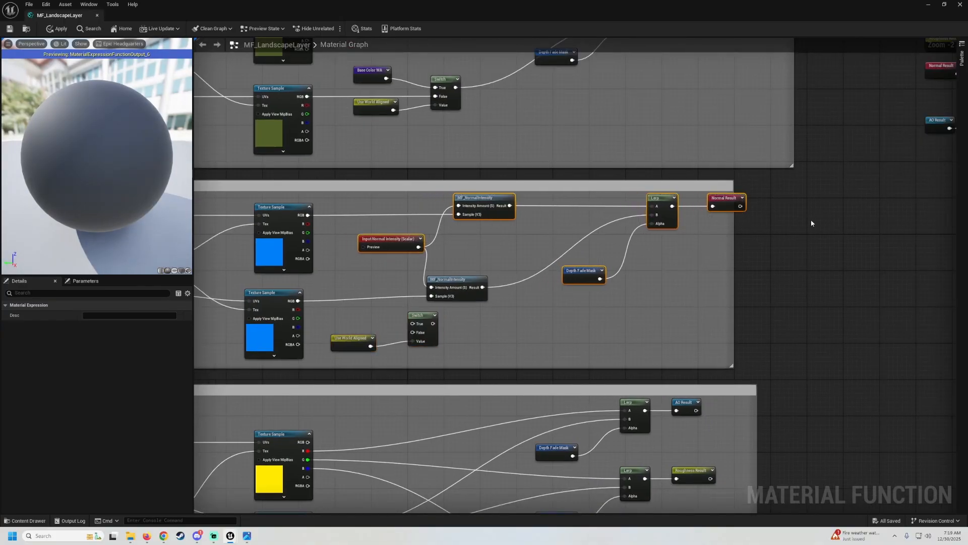
{"action": "key", "text": "Right"}
{"action": "key", "text": "Right"}
Shift the lower MF_NormalIntensity node right beneath the upper one and widen the Normal section's comment box around the moved nodes.
{"action": "left_click_drag", "start_coordinate": [515, 298], "coordinate": [473, 284]}
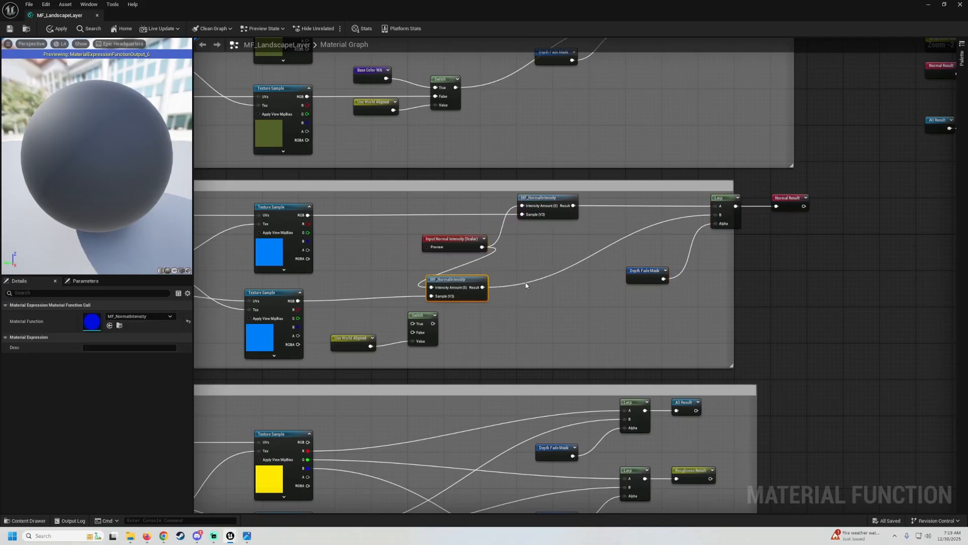
{"action": "key", "text": "Right"}
{"action": "key", "text": "Right"}
{"action": "key", "text": "Right"}
{"action": "key", "text": "Right"}
{"action": "key", "text": "Right"}
{"action": "key", "text": "Right"}
{"action": "key", "text": "Right"}
{"action": "key", "text": "Right"}
{"action": "key", "text": "Right"}
{"action": "key", "text": "Right"}
{"action": "key", "text": "Right"}
{"action": "key", "text": "Right"}
{"action": "key", "text": "Right"}
{"action": "key", "text": "Right"}
{"action": "key", "text": "Right"}
{"action": "key", "text": "Right"}
{"action": "key", "text": "Right"}
{"action": "key", "text": "Right"}
{"action": "key", "text": "Right"}
{"action": "key", "text": "Right"}
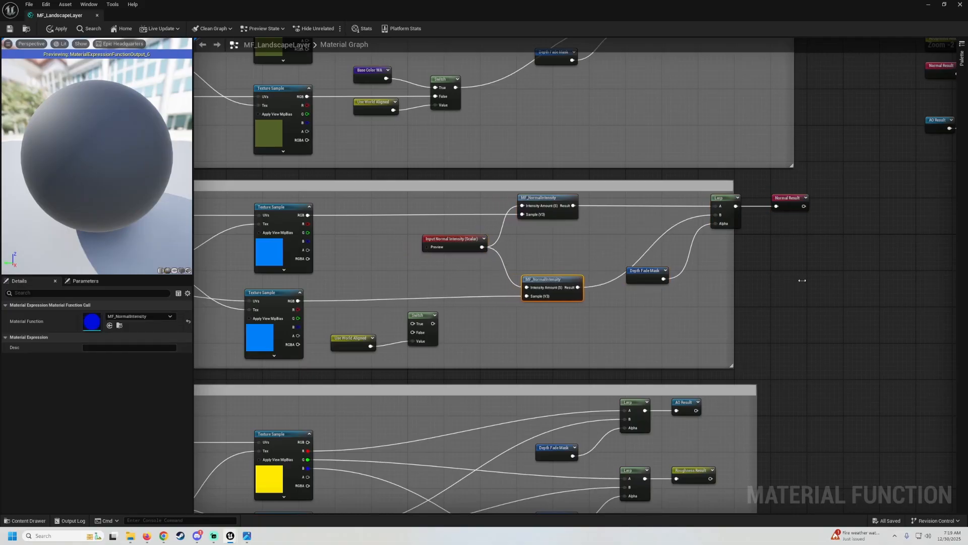
{"action": "mouse_move", "coordinate": [802, 281]}
{"action": "left_mouse_down"}
{"action": "mouse_move", "coordinate": [830, 279]}
{"action": "mouse_move", "coordinate": [812, 277]}
{"action": "left_mouse_up"}
Wire the Normal switch with the lower sample's RGB into False, a Normal WA reroute into True, and its output into the lower MF_NormalIntensity's Sample input.
{"action": "scroll", "coordinate": [476, 260], "scroll_direction": "up", "scroll_amount": 2}
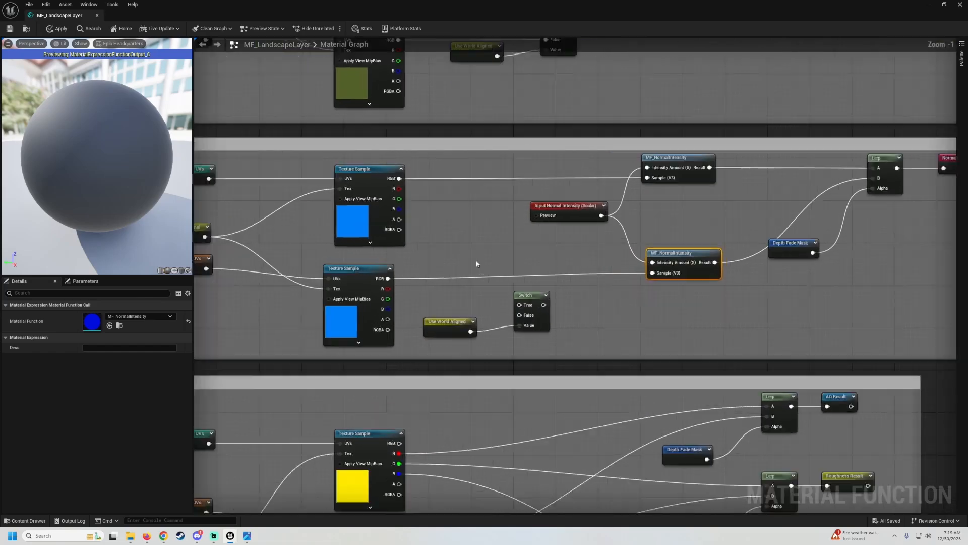
{"action": "left_click_drag", "start_coordinate": [525, 321], "coordinate": [373, 280]}
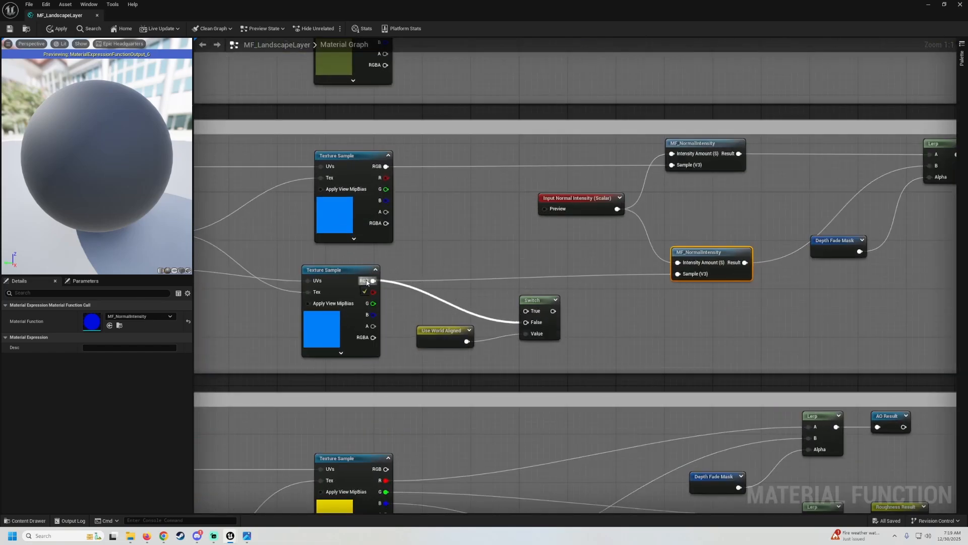
{"action": "right_click", "coordinate": [432, 248]}
{"action": "left_click", "coordinate": [435, 262]}
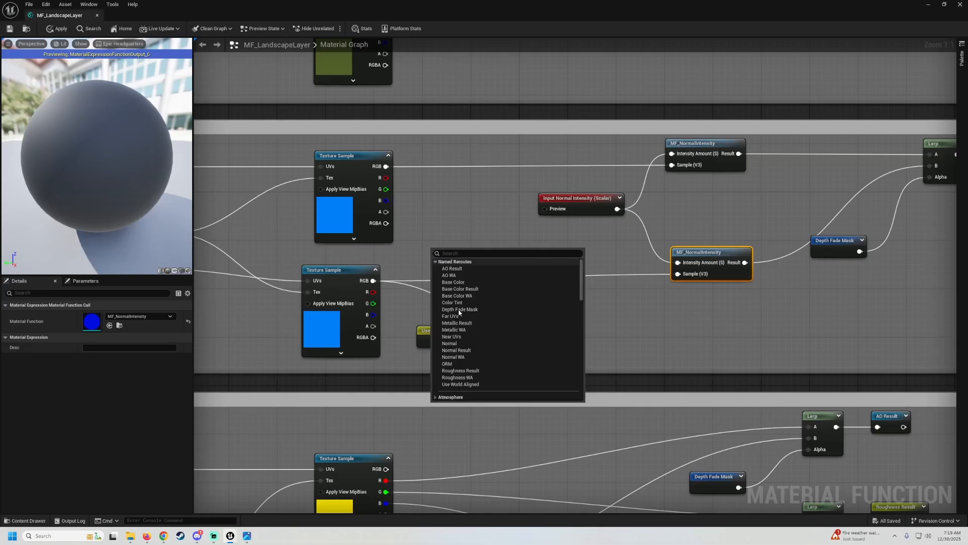
{"action": "left_click", "coordinate": [454, 356]}
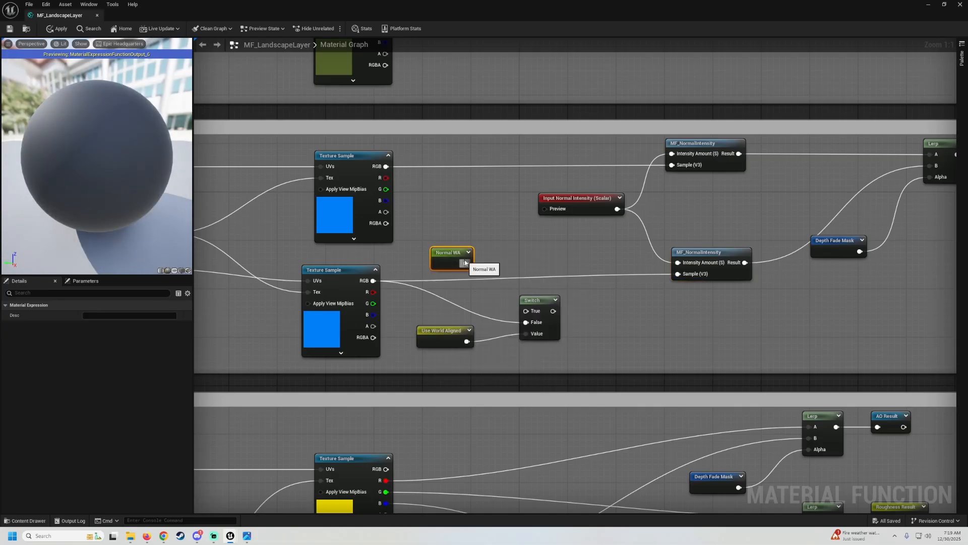
{"action": "left_click_drag", "start_coordinate": [465, 262], "coordinate": [525, 311]}
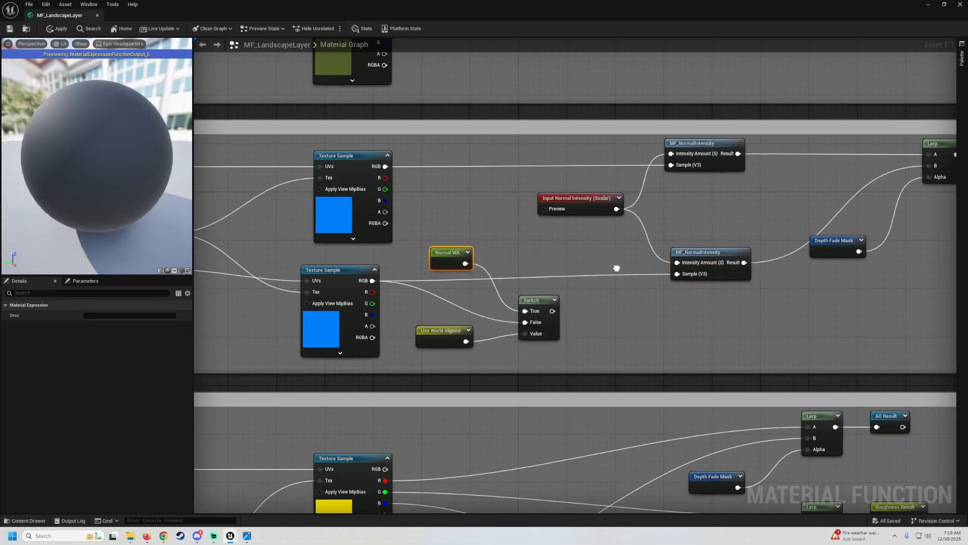
{"action": "right_click_drag", "start_coordinate": [615, 268], "coordinate": [514, 245]}
{"action": "left_click_drag", "start_coordinate": [452, 287], "coordinate": [576, 250]}
Copy the Normal section's switch and Use World Aligned pair and paste three copies into the ORM section.
{"action": "right_click_drag", "start_coordinate": [491, 264], "coordinate": [404, 214]}
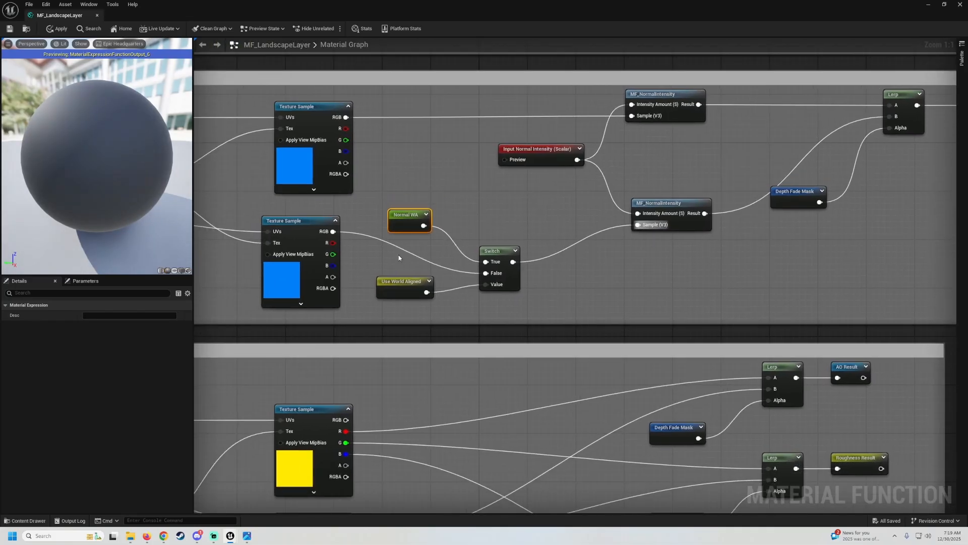
{"action": "left_click_drag", "start_coordinate": [507, 274], "coordinate": [446, 238]}
{"action": "scroll", "coordinate": [545, 265], "scroll_direction": "down", "scroll_amount": 1}
{"action": "right_click_drag", "start_coordinate": [502, 290], "coordinate": [505, 95]}
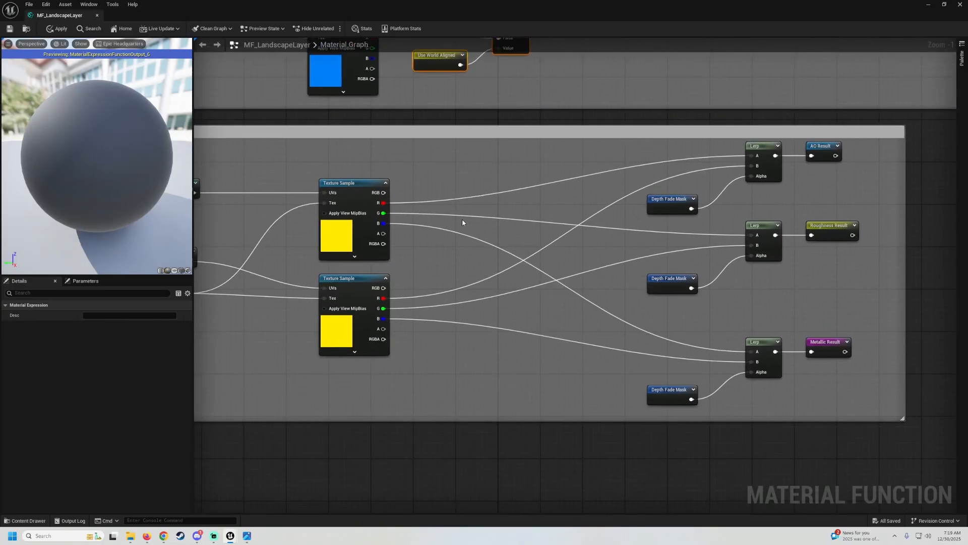
{"action": "key", "text": "ctrl+v"}
{"action": "key", "text": "ctrl+v"}
{"action": "key", "text": "ctrl+v"}
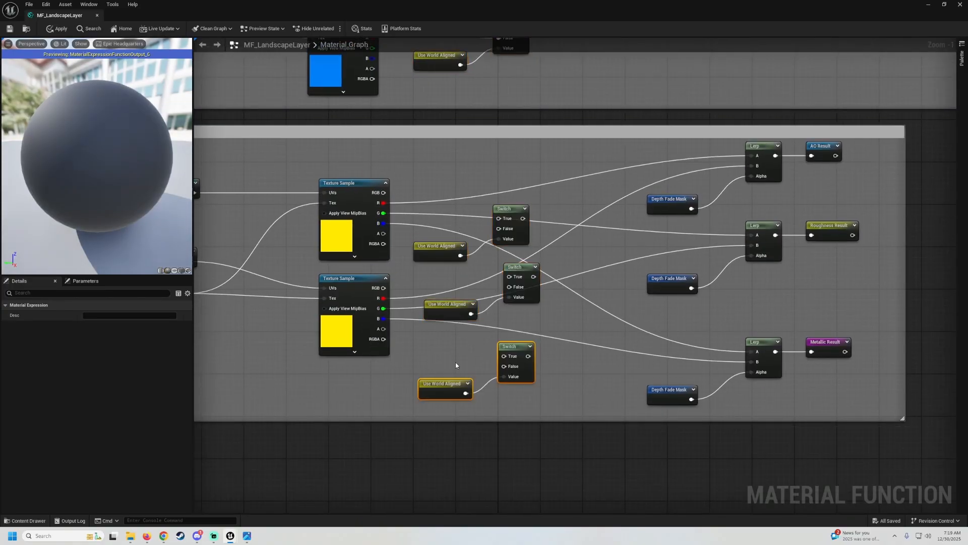
Spread out the pasted pairs, moving two below the ORM texture samples and the first one beside the lower sample.
{"action": "scroll", "coordinate": [414, 246], "scroll_direction": "up", "scroll_amount": 1}
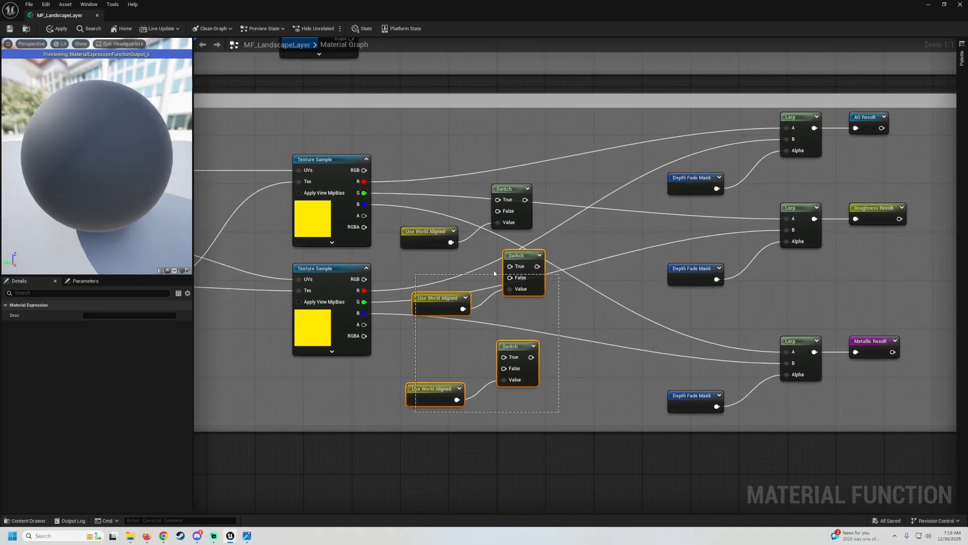
{"action": "left_click_drag", "start_coordinate": [519, 256], "coordinate": [507, 377]}
{"action": "left_click_drag", "start_coordinate": [521, 279], "coordinate": [424, 203]}
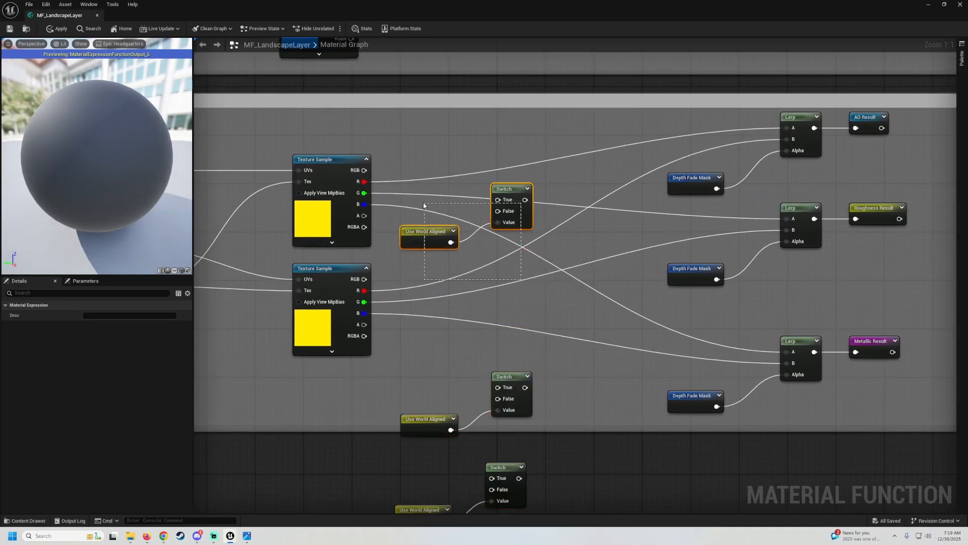
{"action": "left_click_drag", "start_coordinate": [526, 191], "coordinate": [520, 252]}
Wire the first ORM switch with the lower sample's red channel into False, an AO WA reroute into True, and its output into the AO Lerp's B.
{"action": "right_click_drag", "start_coordinate": [454, 228], "coordinate": [434, 191]}
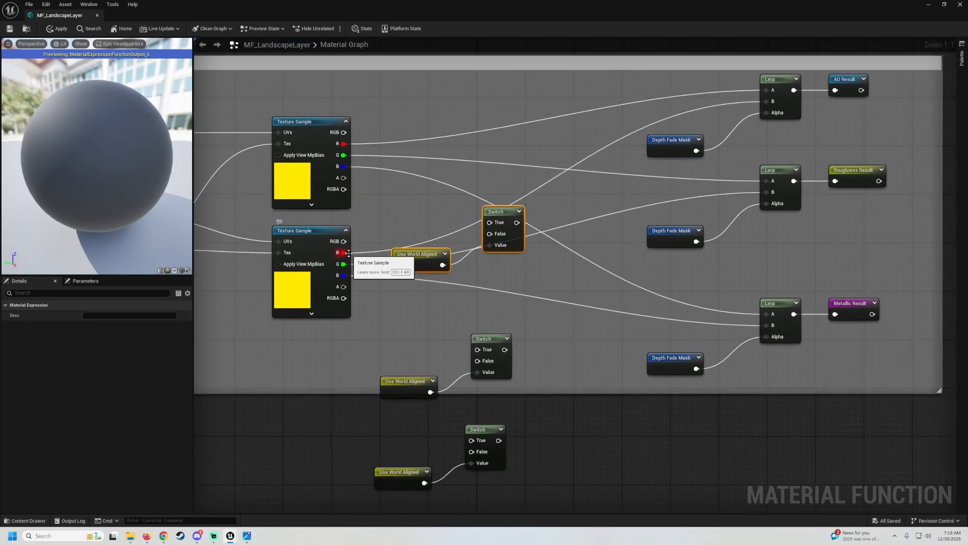
{"action": "left_click_drag", "start_coordinate": [345, 253], "coordinate": [499, 239]}
{"action": "right_click", "coordinate": [397, 208]}
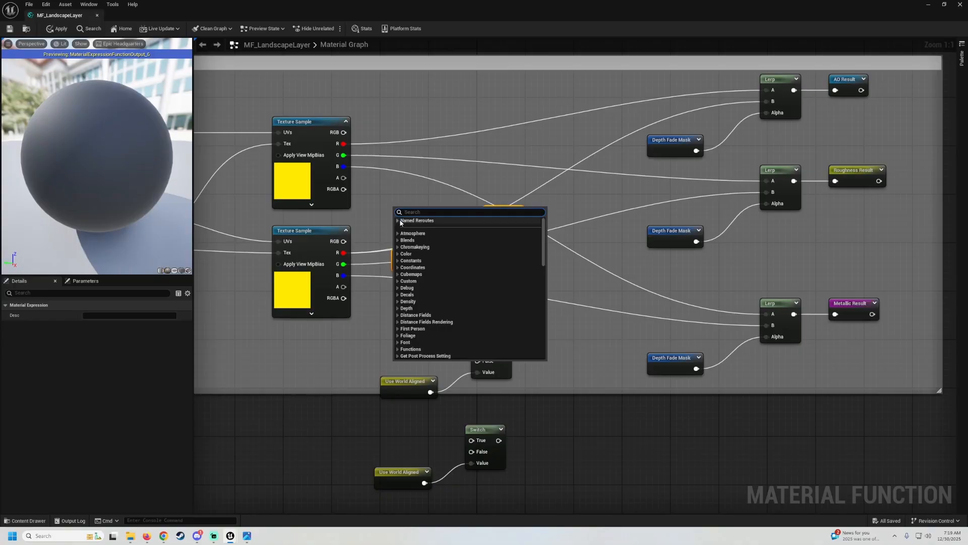
{"action": "left_click", "coordinate": [398, 221]}
{"action": "left_click", "coordinate": [411, 234]}
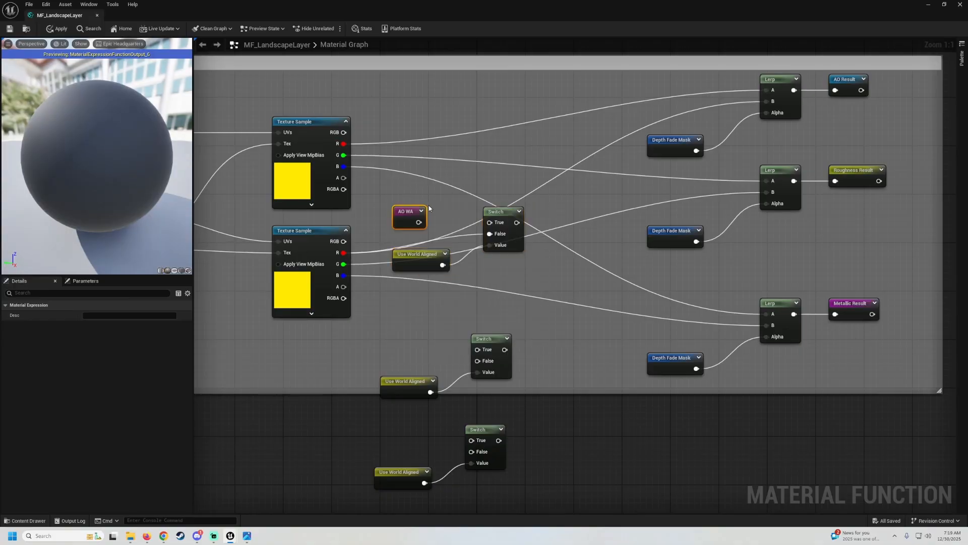
{"action": "left_click_drag", "start_coordinate": [418, 221], "coordinate": [489, 222]}
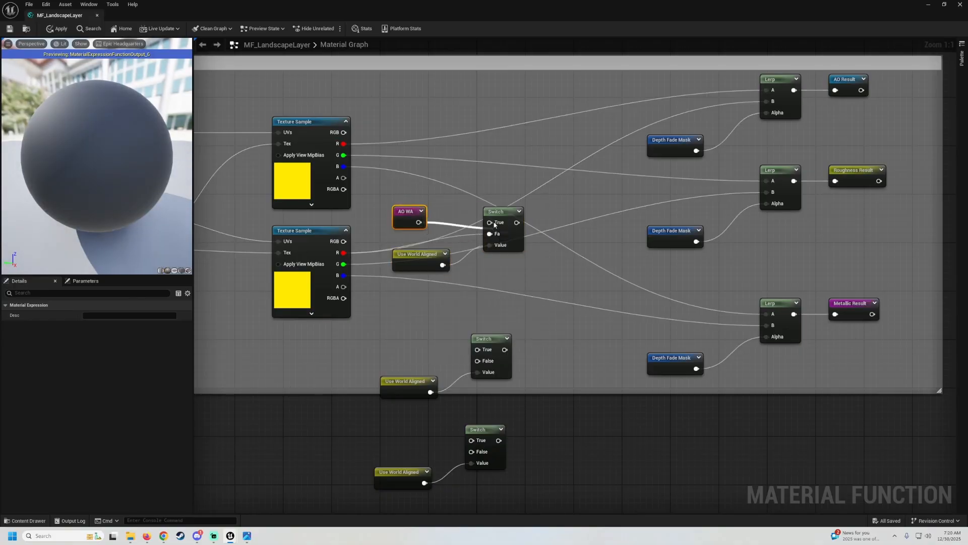
{"action": "right_click_drag", "start_coordinate": [552, 211], "coordinate": [462, 244]}
{"action": "left_click_drag", "start_coordinate": [428, 254], "coordinate": [681, 135]}
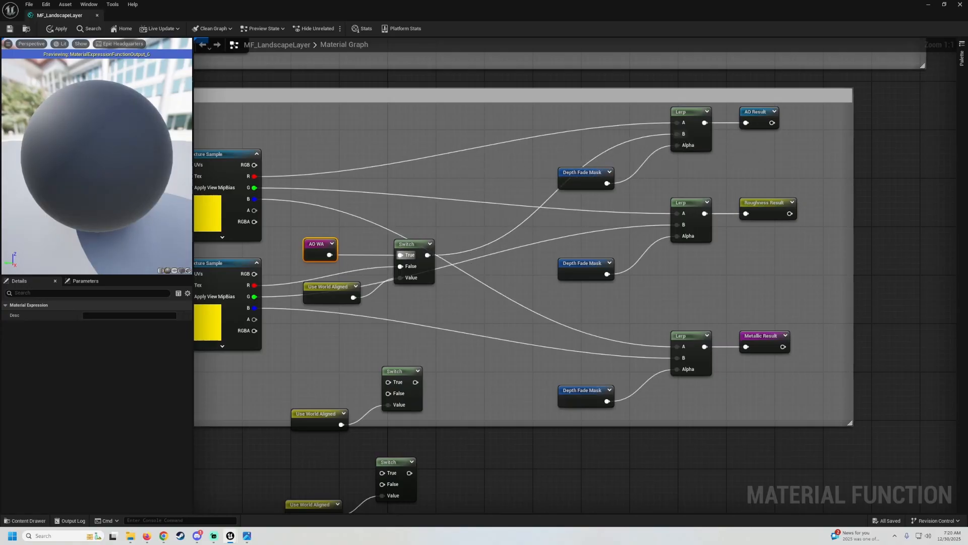
Wire the lower ORM sample's green channel into the second switch's False input and a new Roughness WA reroute into True.
{"action": "right_click_drag", "start_coordinate": [453, 312], "coordinate": [541, 214]}
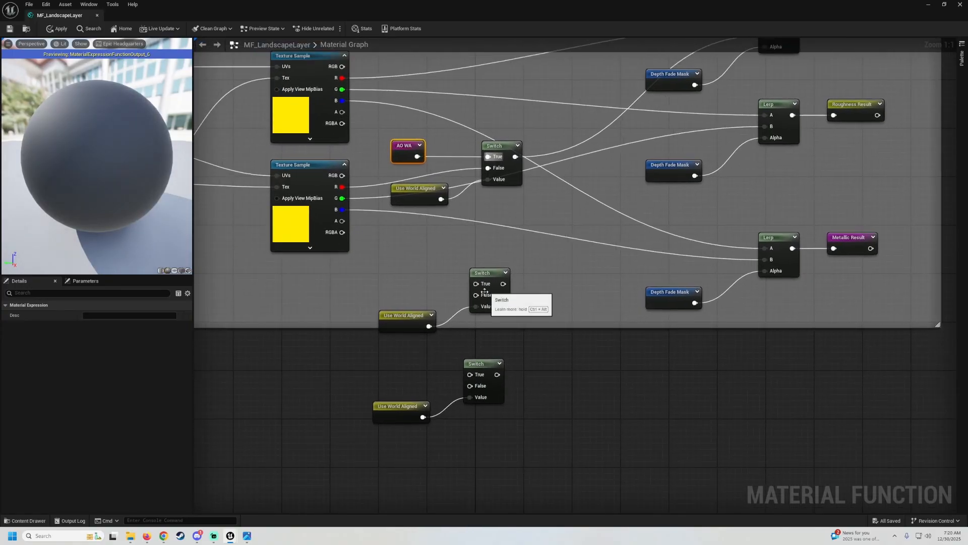
{"action": "left_click_drag", "start_coordinate": [476, 294], "coordinate": [343, 200]}
{"action": "right_click", "coordinate": [426, 244]}
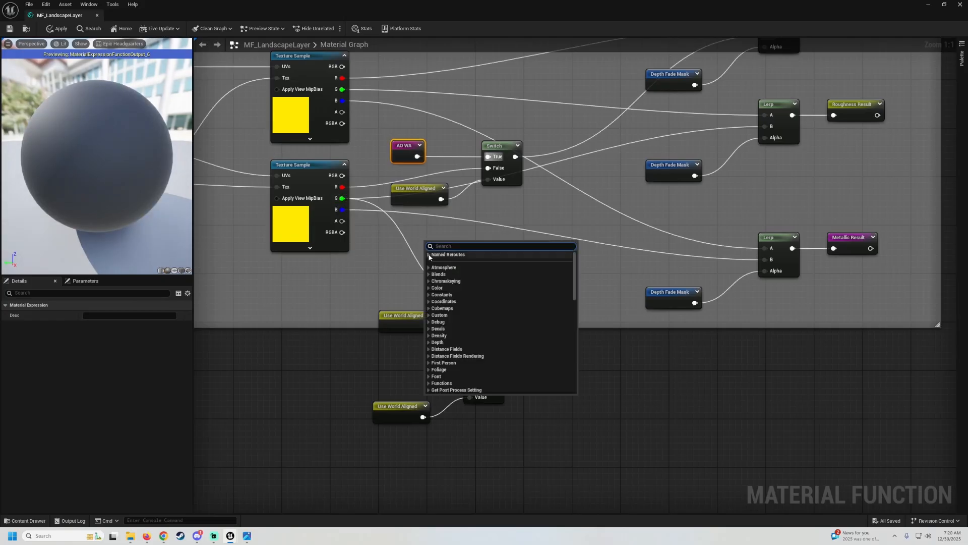
{"action": "left_click", "coordinate": [429, 256]}
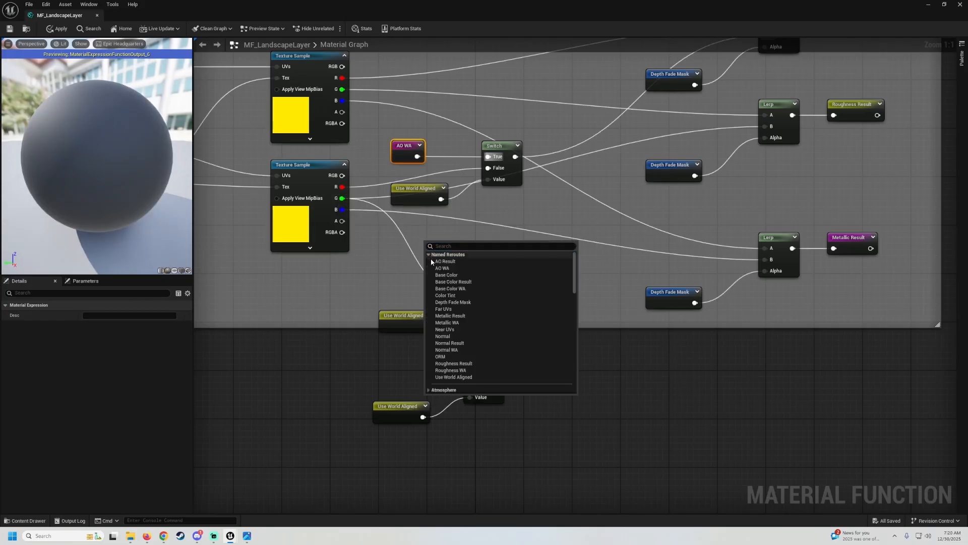
{"action": "left_click", "coordinate": [450, 371]}
{"action": "left_click_drag", "start_coordinate": [467, 256], "coordinate": [476, 284]}
{"action": "left_click_drag", "start_coordinate": [433, 251], "coordinate": [400, 273]}
Connect the second switch's output to the Roughness Lerp's B input and move its node group up beneath the AO switch group.
{"action": "right_click_drag", "start_coordinate": [476, 284], "coordinate": [426, 323]}
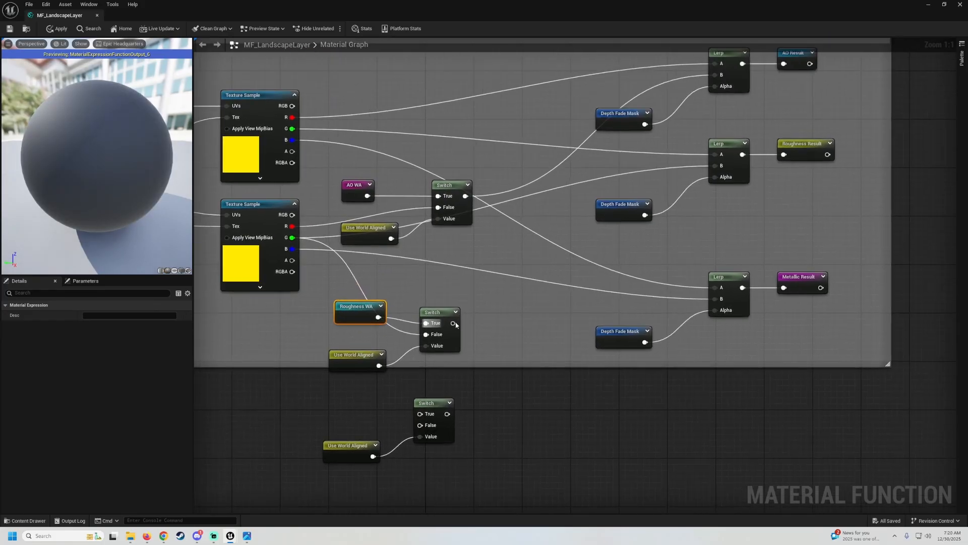
{"action": "left_click_drag", "start_coordinate": [454, 323], "coordinate": [719, 171]}
{"action": "right_click_drag", "start_coordinate": [474, 282], "coordinate": [500, 227]}
{"action": "left_click_drag", "start_coordinate": [498, 224], "coordinate": [341, 292]}
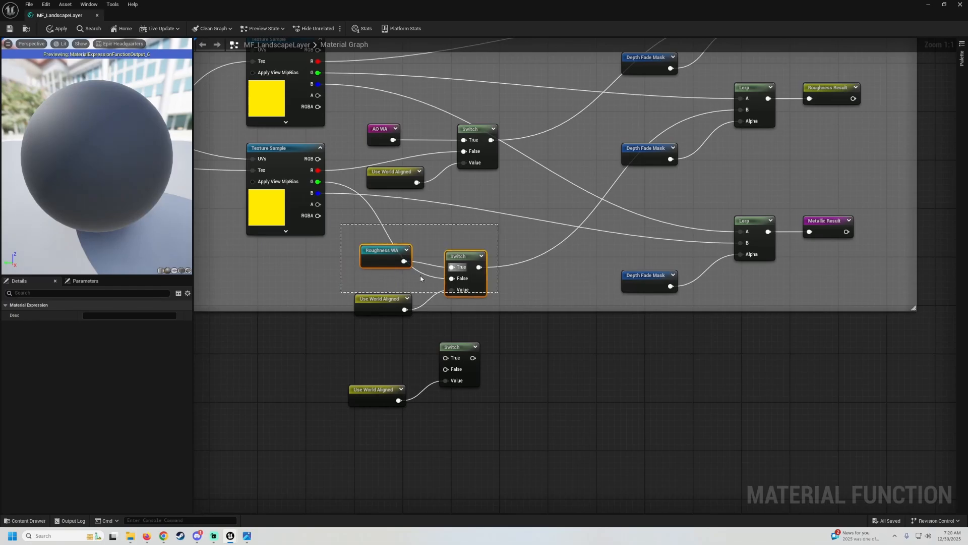
{"action": "left_click", "coordinate": [382, 298], "text": "ctrl"}
{"action": "left_click_drag", "start_coordinate": [463, 258], "coordinate": [474, 215]}
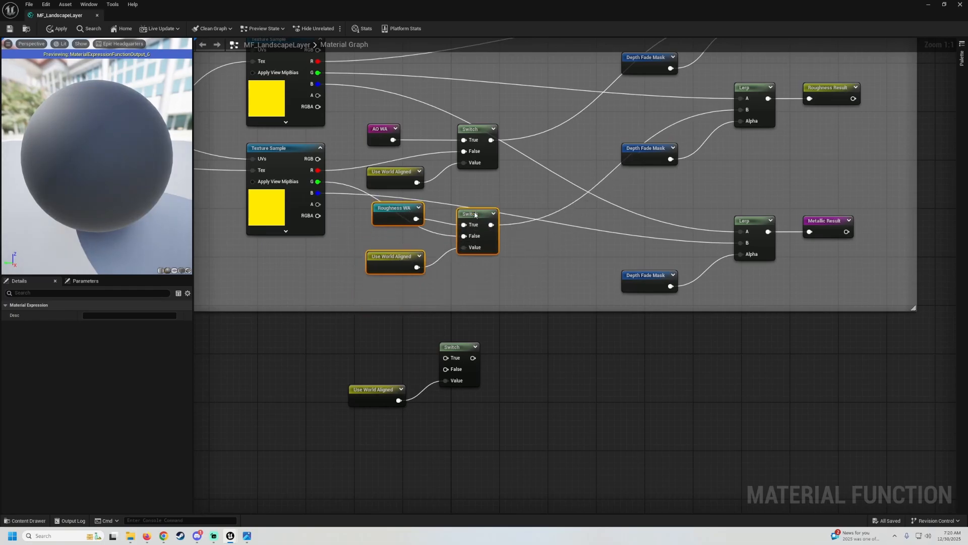
Move the last switch pair up beneath the Roughness group and connect the lower ORM sample's blue channel to its False input.
{"action": "left_click_drag", "start_coordinate": [470, 329], "coordinate": [344, 442]}
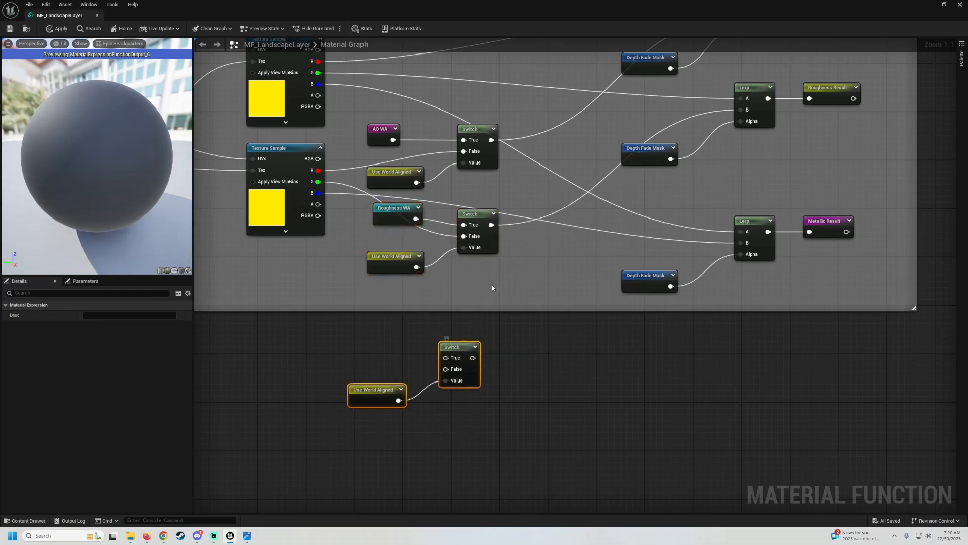
{"action": "left_click_drag", "start_coordinate": [467, 347], "coordinate": [485, 280]}
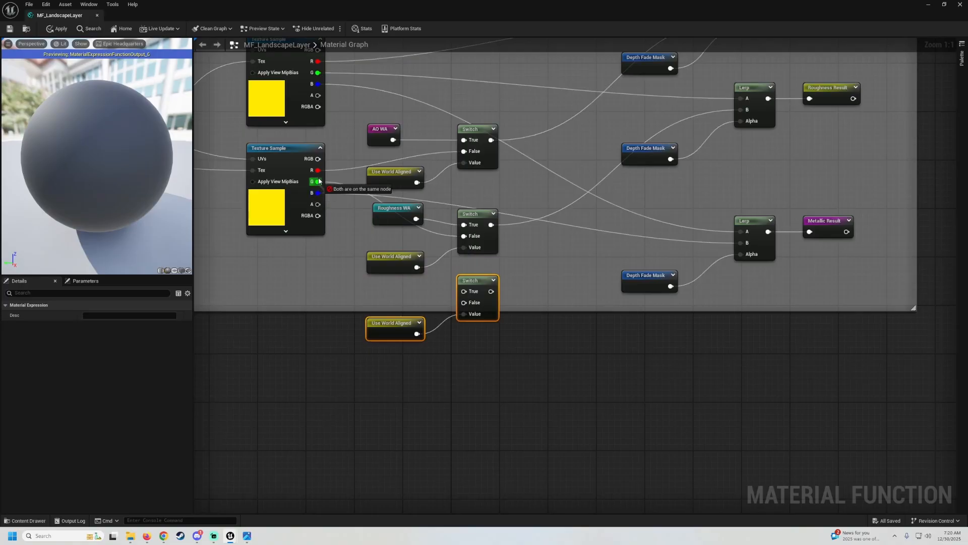
{"action": "left_click_drag", "start_coordinate": [318, 192], "coordinate": [480, 307]}
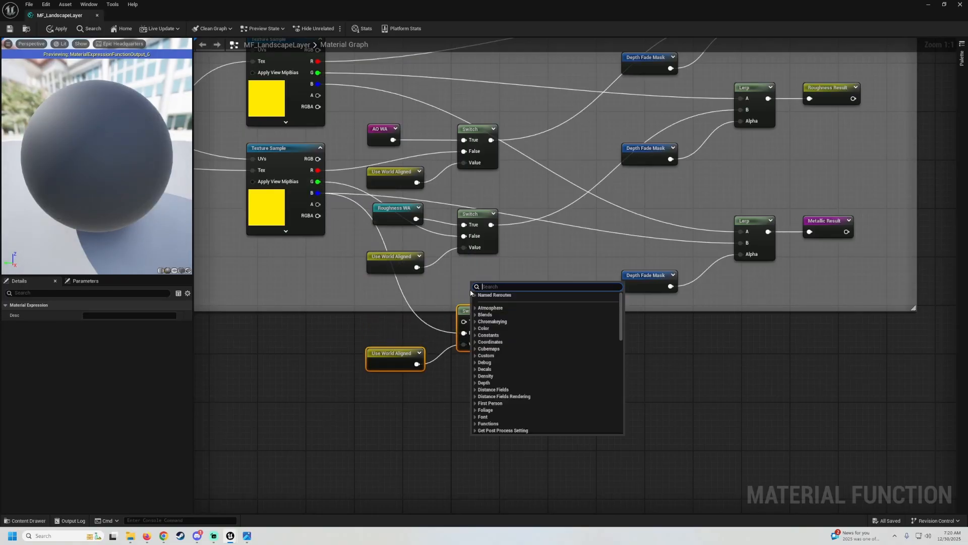
Wire a new Metallic WA reroute into the third ORM switch's True input and its output into the Metallic Lerp's B.
{"action": "right_click", "coordinate": [473, 283]}
{"action": "left_click", "coordinate": [475, 295]}
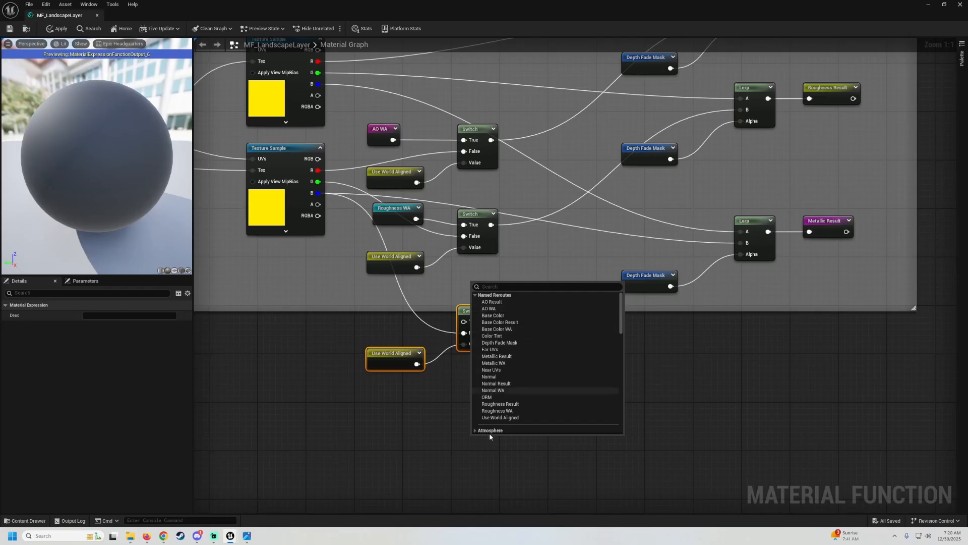
{"action": "left_click", "coordinate": [493, 363]}
{"action": "left_click_drag", "start_coordinate": [474, 298], "coordinate": [740, 242]}
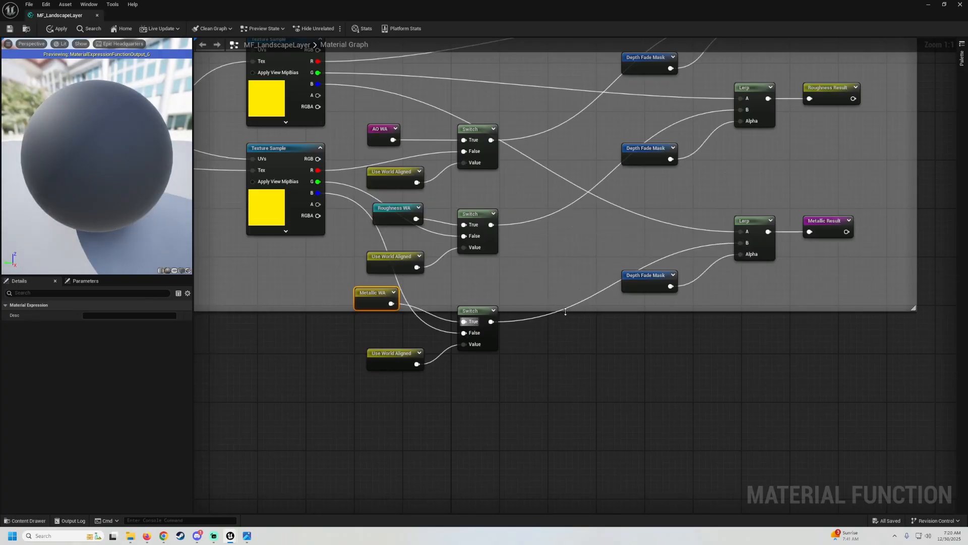
Extend the ORM comment box down around the last switch and left-align the WA and Use World Aligned reroute nodes.
{"action": "left_click_drag", "start_coordinate": [566, 357], "coordinate": [565, 407]}
{"action": "right_click_drag", "start_coordinate": [433, 366], "coordinate": [483, 398]}
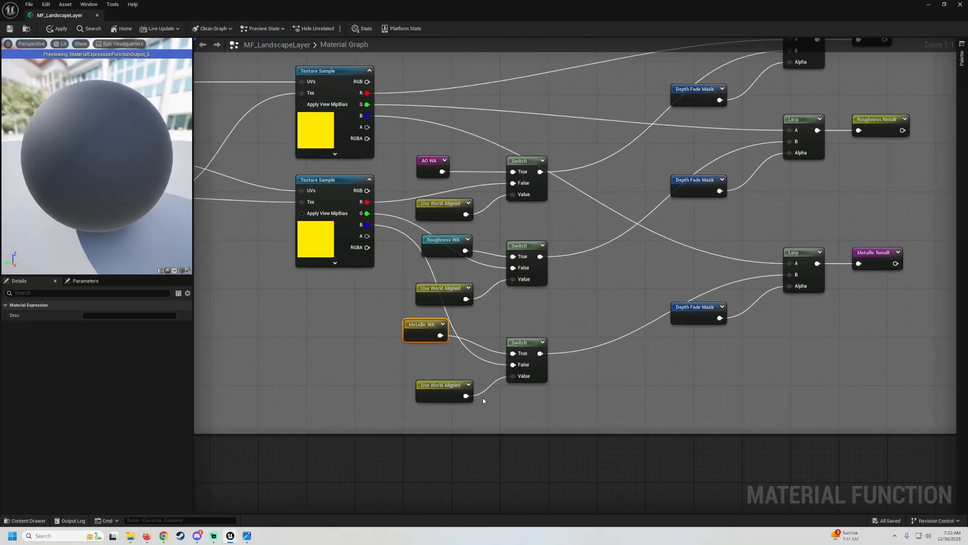
{"action": "left_click_drag", "start_coordinate": [448, 304], "coordinate": [422, 138]}
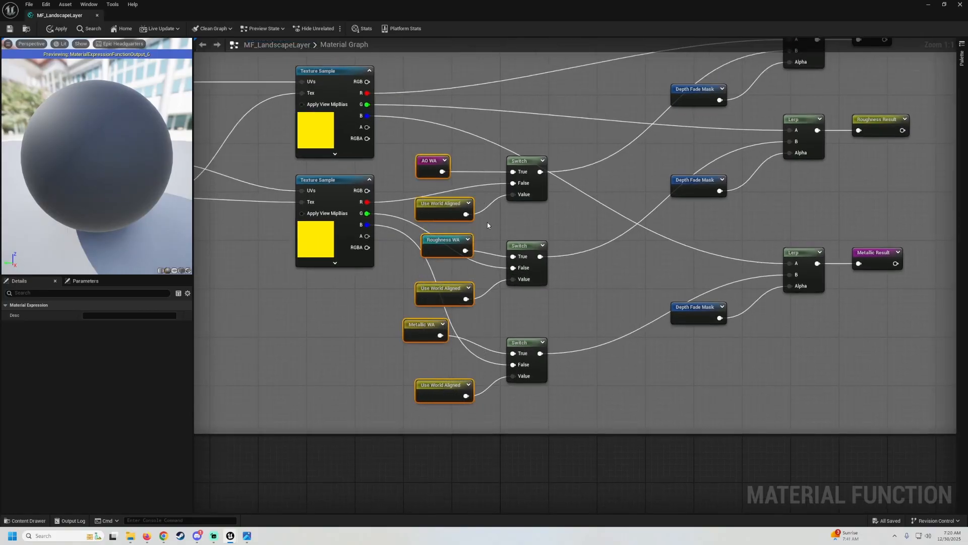
{"action": "key", "text": "shift+a"}
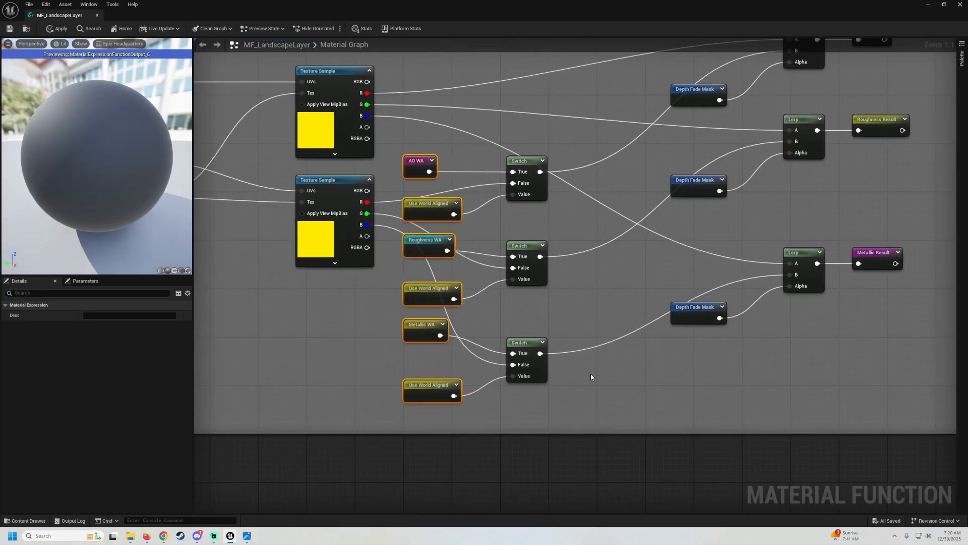
{"action": "left_click_drag", "start_coordinate": [591, 374], "coordinate": [500, 148]}
{"action": "left_click", "coordinate": [588, 315]}
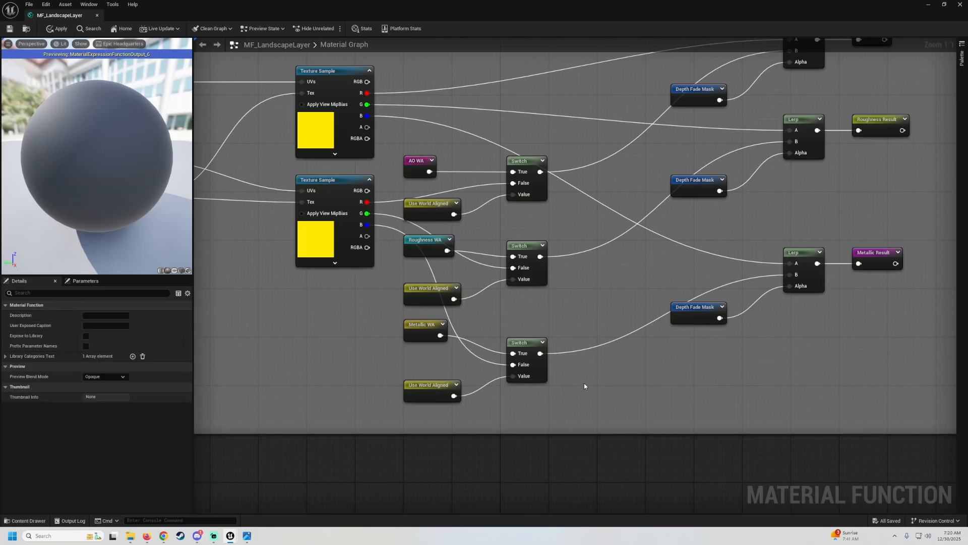
Apply the MF_LandscapeLayer changes and open the M_AutoLandscapeMaster material from the AutoLandscape folder.
{"action": "scroll", "coordinate": [574, 317], "scroll_direction": "down", "scroll_amount": 1}
{"action": "scroll", "coordinate": [562, 290], "scroll_direction": "down", "scroll_amount": 3}
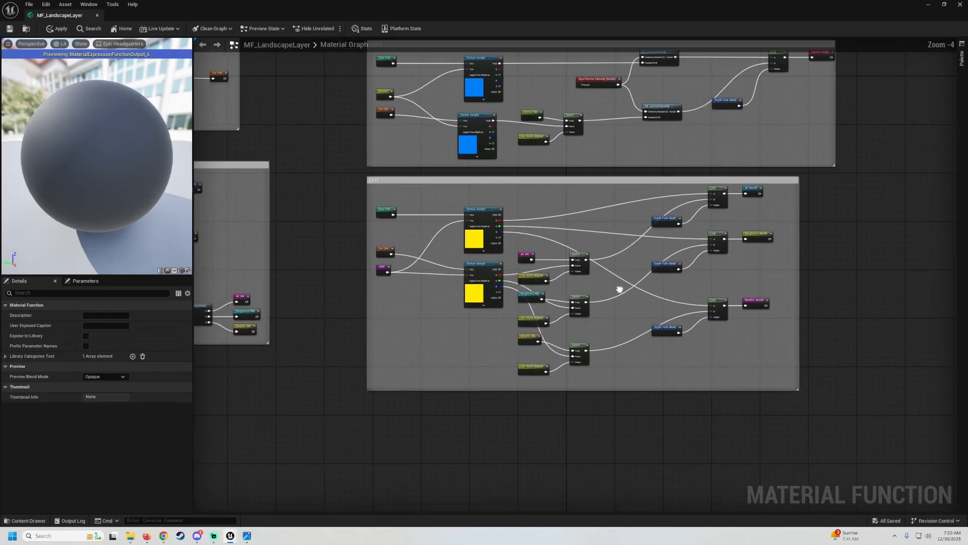
{"action": "left_click", "coordinate": [64, 31]}
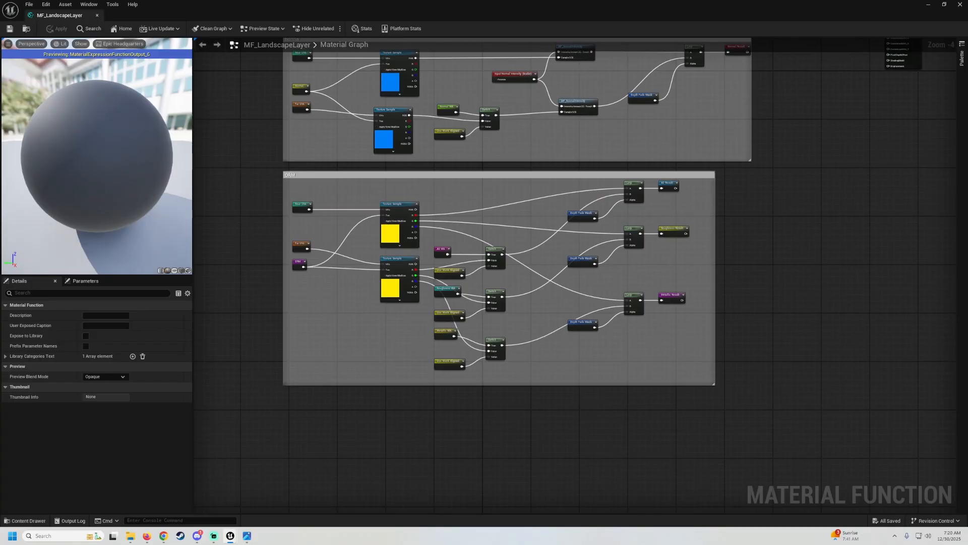
{"action": "scroll", "coordinate": [403, 302], "scroll_direction": "down", "scroll_amount": 3}
{"action": "right_click_drag", "start_coordinate": [417, 275], "coordinate": [587, 279]}
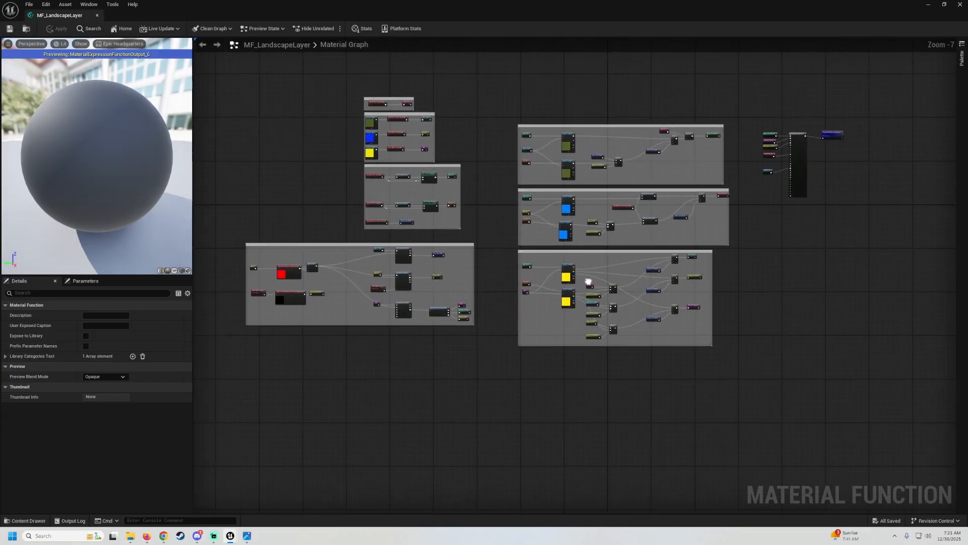
{"action": "left_click", "coordinate": [927, 4]}
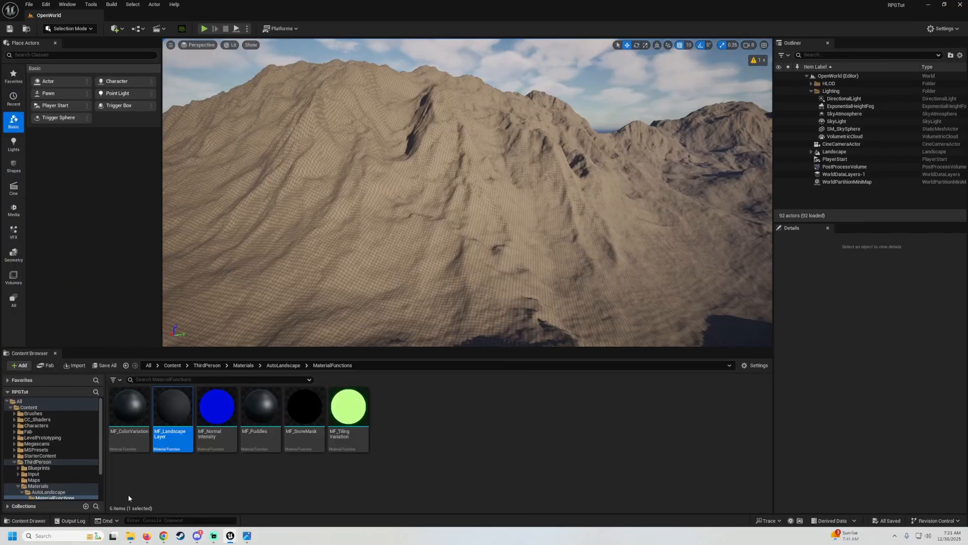
{"action": "left_click", "coordinate": [59, 490]}
{"action": "double_click", "coordinate": [156, 450]}
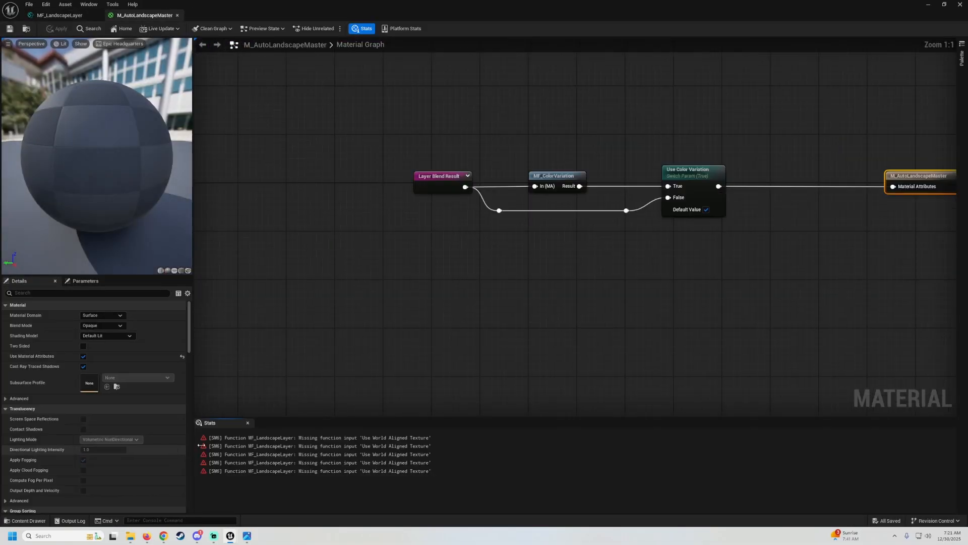
Examine the MF_LandscapeLayer nodes across the layer groups of M_AutoLandscapeMaster, including the new inputs on Ground A.
{"action": "right_click_drag", "start_coordinate": [710, 231], "coordinate": [691, 158]}
{"action": "scroll", "coordinate": [364, 279], "scroll_direction": "down", "scroll_amount": 5}
{"action": "right_click_drag", "start_coordinate": [430, 202], "coordinate": [797, 226]}
{"action": "scroll", "coordinate": [540, 229], "scroll_direction": "down", "scroll_amount": 4}
{"action": "scroll", "coordinate": [482, 228], "scroll_direction": "up", "scroll_amount": 9}
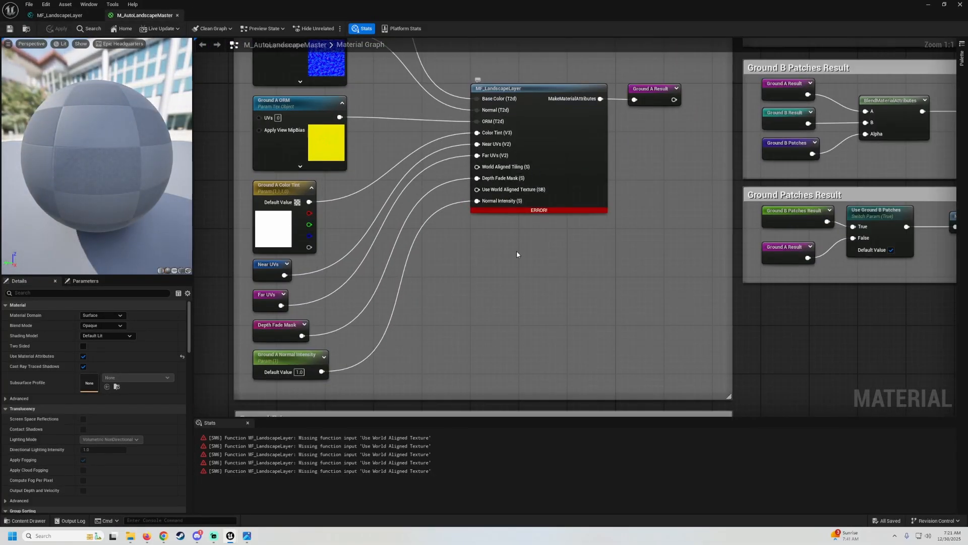
{"action": "scroll", "coordinate": [516, 250], "scroll_direction": "down", "scroll_amount": 2}
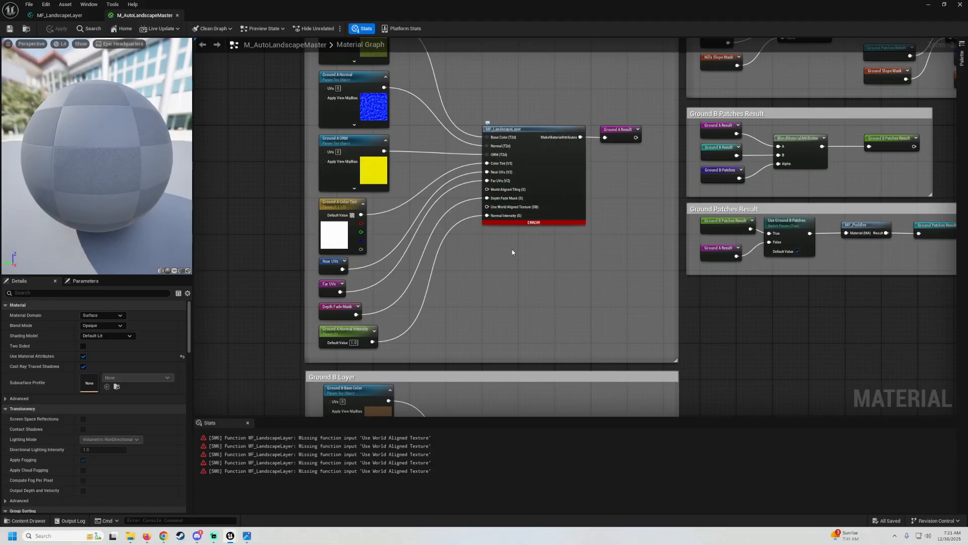
{"action": "scroll", "coordinate": [510, 259], "scroll_direction": "down", "scroll_amount": 5}
{"action": "scroll", "coordinate": [510, 260], "scroll_direction": "up", "scroll_amount": 1}
{"action": "right_click_drag", "start_coordinate": [504, 343], "coordinate": [541, 94]}
{"action": "right_click_drag", "start_coordinate": [580, 373], "coordinate": [566, 93]}
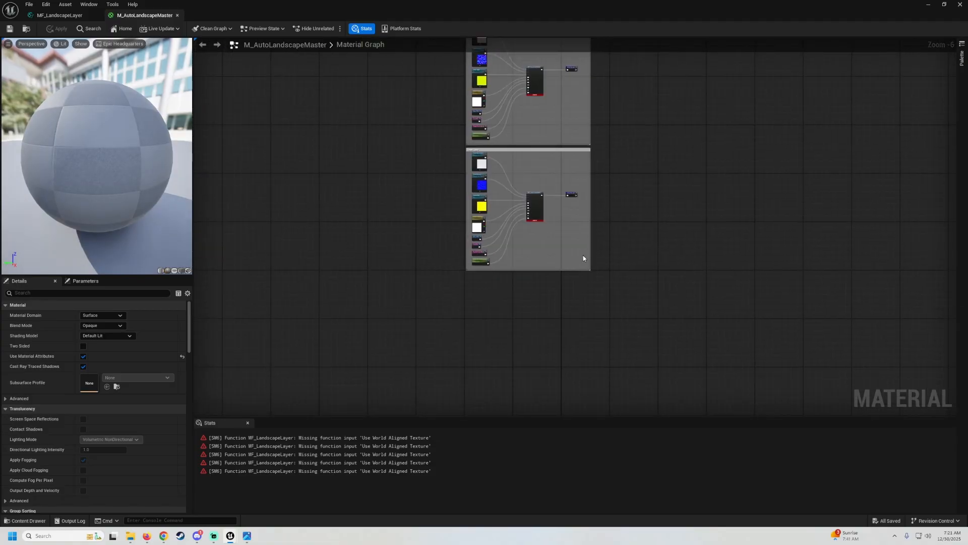
{"action": "right_click_drag", "start_coordinate": [582, 255], "coordinate": [571, 322]}
{"action": "right_click_drag", "start_coordinate": [564, 206], "coordinate": [568, 376]}
{"action": "right_click_drag", "start_coordinate": [551, 162], "coordinate": [529, 380]}
{"action": "right_click_drag", "start_coordinate": [602, 304], "coordinate": [560, 253]}
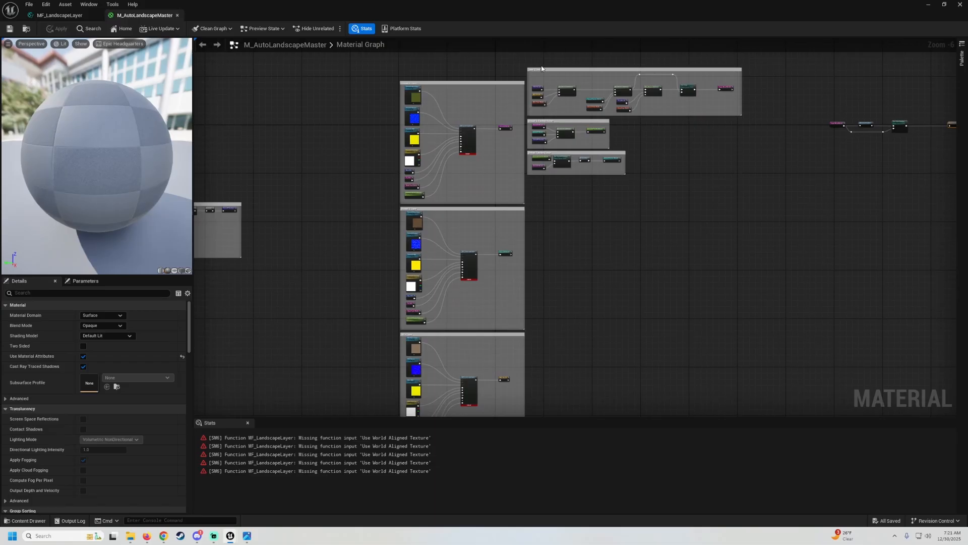
Shift the three result comment groups beside the layer column slightly to the right.
{"action": "left_click_drag", "start_coordinate": [528, 59], "coordinate": [785, 194]}
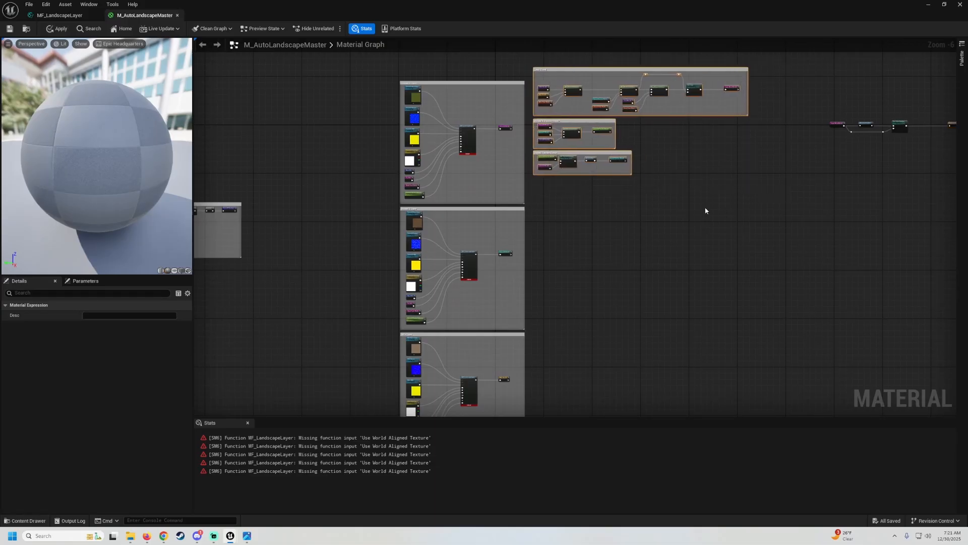
{"action": "right_click_drag", "start_coordinate": [564, 242], "coordinate": [588, 146]}
{"action": "scroll", "coordinate": [588, 146], "scroll_direction": "down", "scroll_amount": 3}
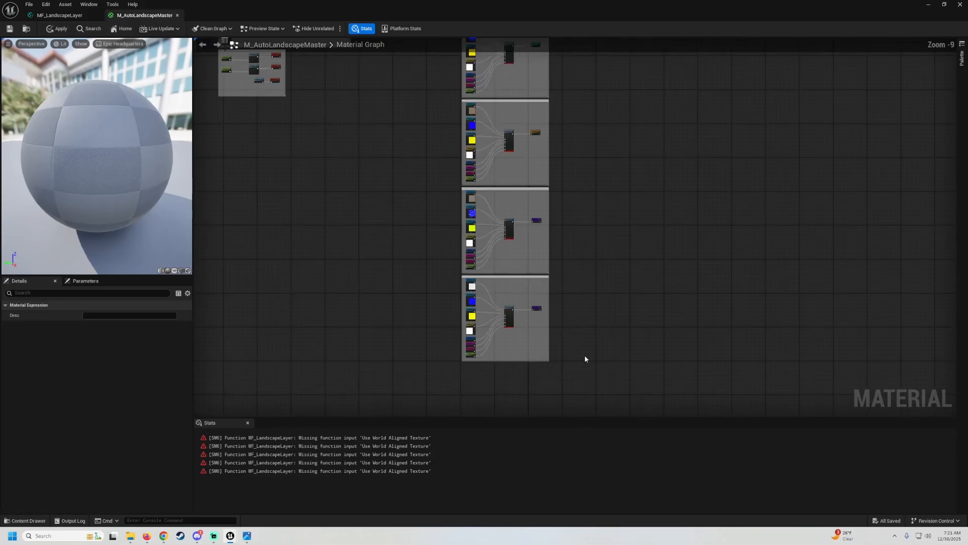
Move the layer groups below Ground A down and extend the Ground A comment box downward for extra nodes.
{"action": "left_click_drag", "start_coordinate": [579, 381], "coordinate": [438, 80]}
{"action": "right_click_drag", "start_coordinate": [662, 87], "coordinate": [641, 206]}
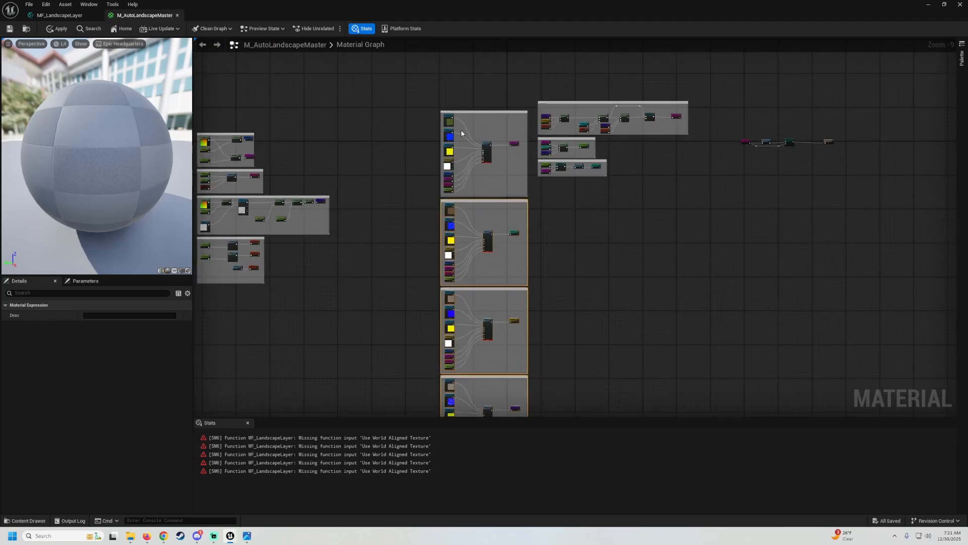
{"action": "scroll", "coordinate": [461, 134], "scroll_direction": "up", "scroll_amount": 8}
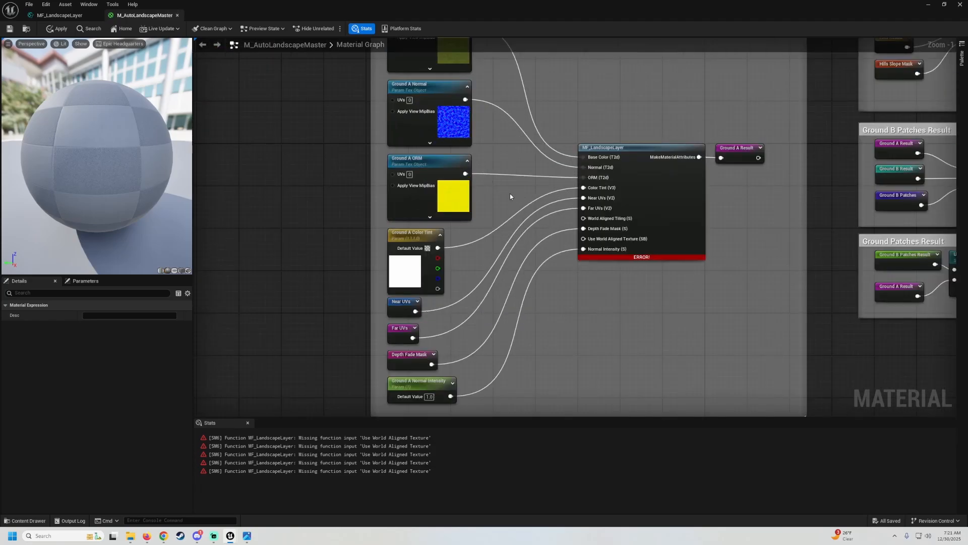
{"action": "scroll", "coordinate": [509, 197], "scroll_direction": "down", "scroll_amount": 2}
{"action": "left_click_drag", "start_coordinate": [499, 294], "coordinate": [507, 356]}
{"action": "scroll", "coordinate": [516, 304], "scroll_direction": "up", "scroll_amount": 2}
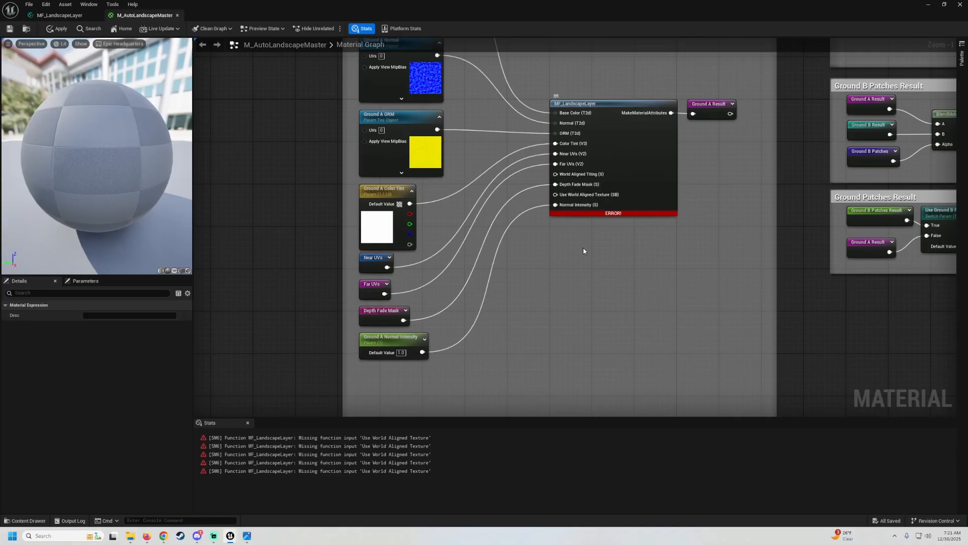
Return to MF_LandscapeLayer and check the sort priority of the Depth Fade Mask input in the UVs section.
{"action": "right_click_drag", "start_coordinate": [585, 250], "coordinate": [558, 232]}
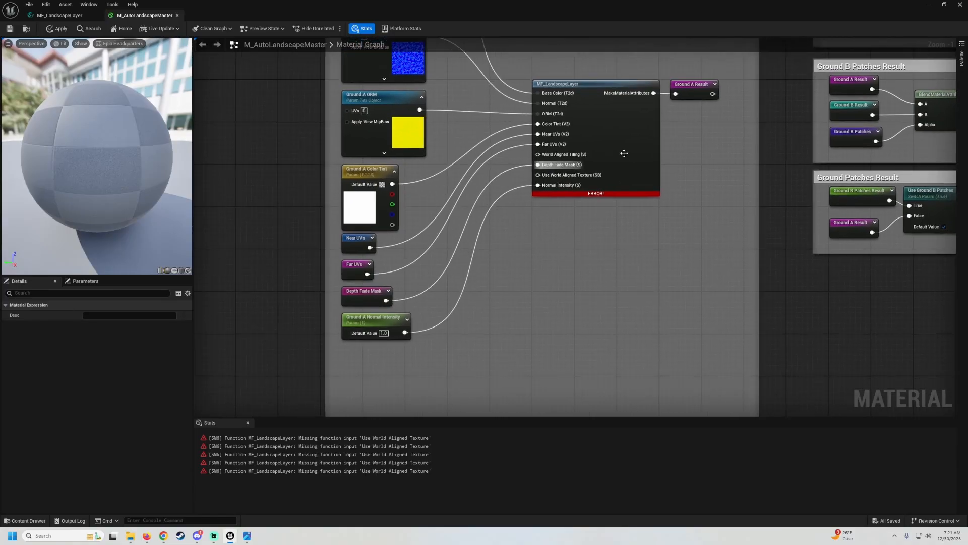
{"action": "left_click", "coordinate": [59, 16]}
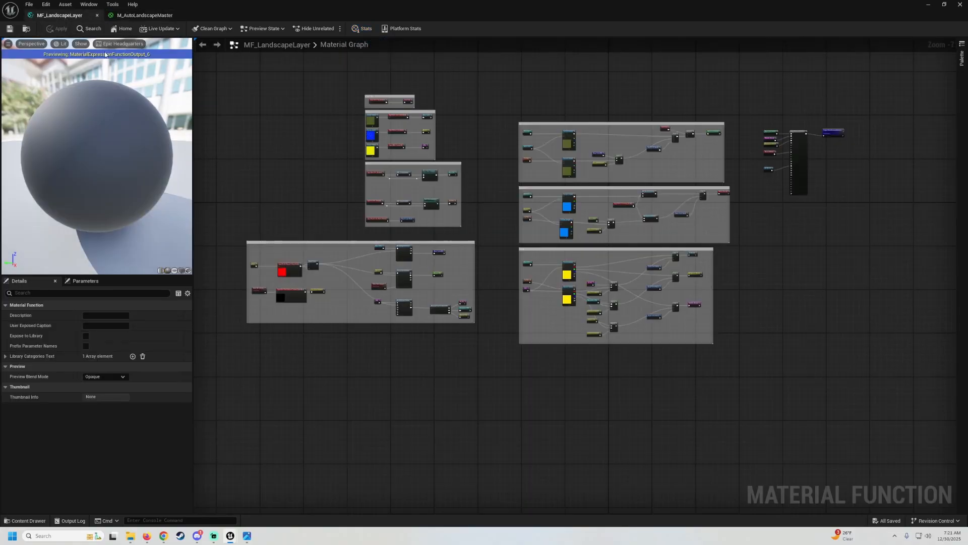
{"action": "scroll", "coordinate": [595, 219], "scroll_direction": "up", "scroll_amount": 4}
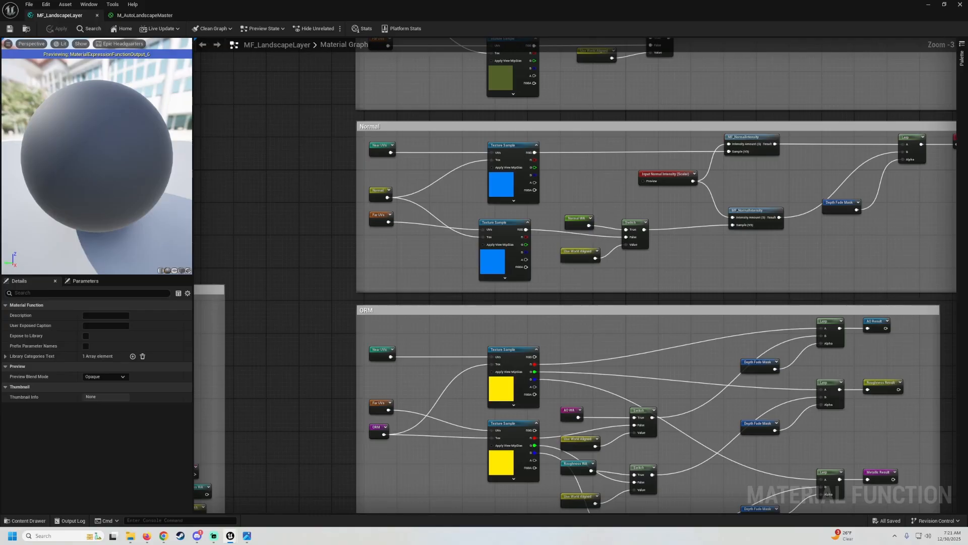
{"action": "right_click_drag", "start_coordinate": [607, 222], "coordinate": [967, 319]}
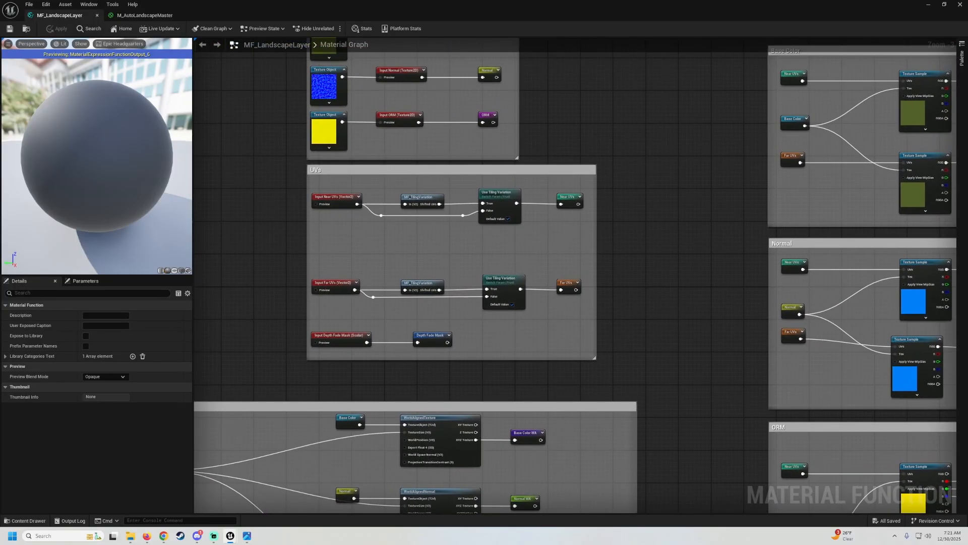
{"action": "right_click_drag", "start_coordinate": [554, 242], "coordinate": [600, 373]}
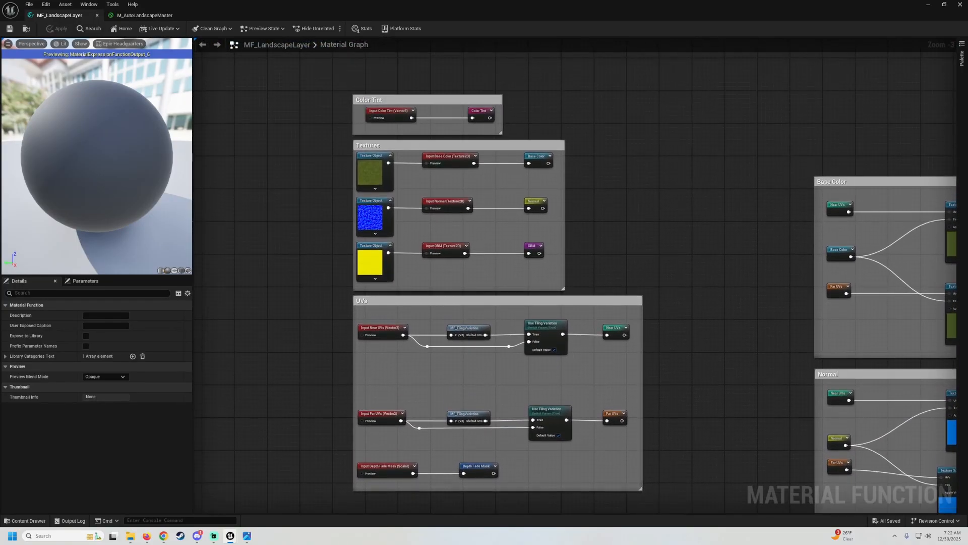
{"action": "right_click_drag", "start_coordinate": [504, 477], "coordinate": [471, 257]}
{"action": "scroll", "coordinate": [468, 259], "scroll_direction": "up", "scroll_amount": 3}
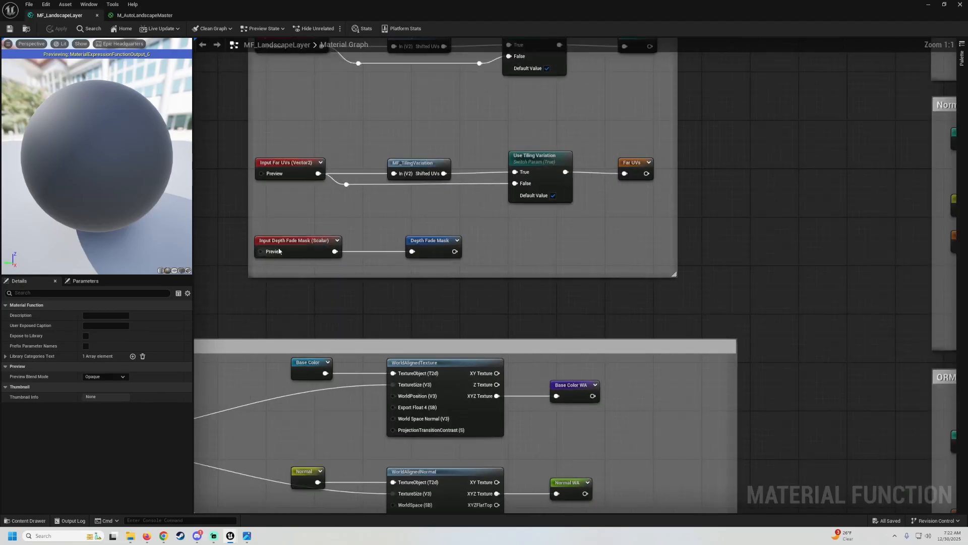
{"action": "left_click", "coordinate": [293, 242]}
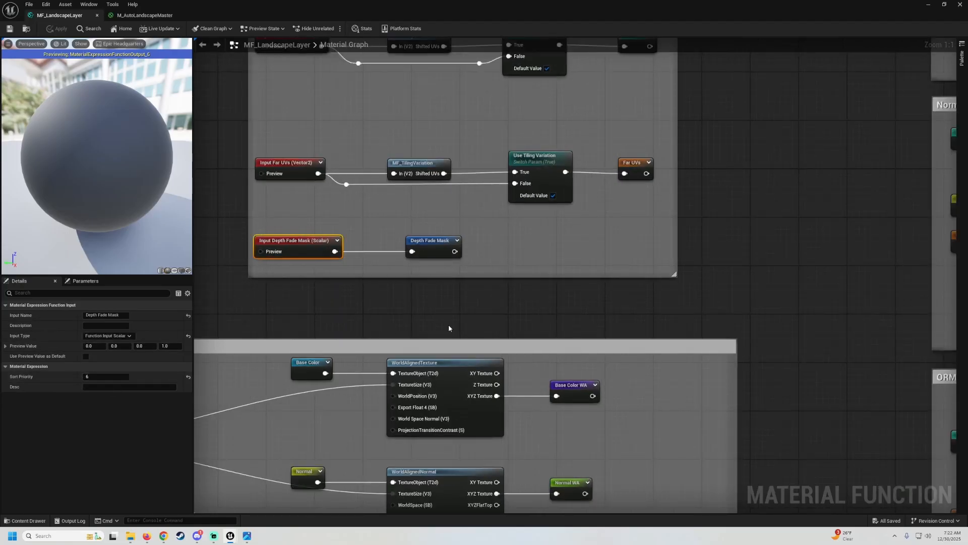
Set the World Aligned Tiling input's sort priority to 7 in the World Aligned Textures section.
{"action": "scroll", "coordinate": [449, 326], "scroll_direction": "down", "scroll_amount": 2}
{"action": "right_click_drag", "start_coordinate": [449, 326], "coordinate": [816, 97]}
{"action": "right_click_drag", "start_coordinate": [388, 214], "coordinate": [464, 223]}
{"action": "scroll", "coordinate": [465, 222], "scroll_direction": "up", "scroll_amount": 1}
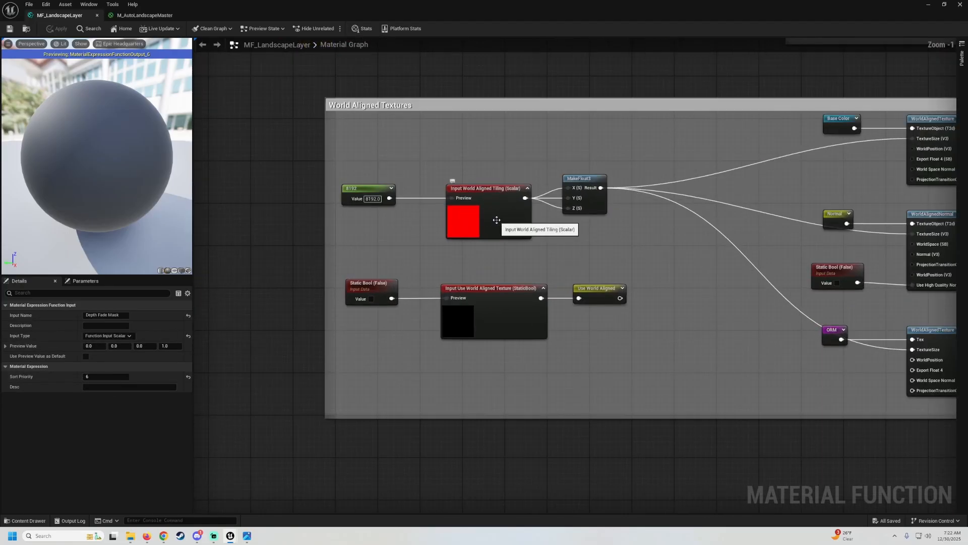
{"action": "left_click", "coordinate": [497, 219]}
{"action": "left_click", "coordinate": [100, 376]}
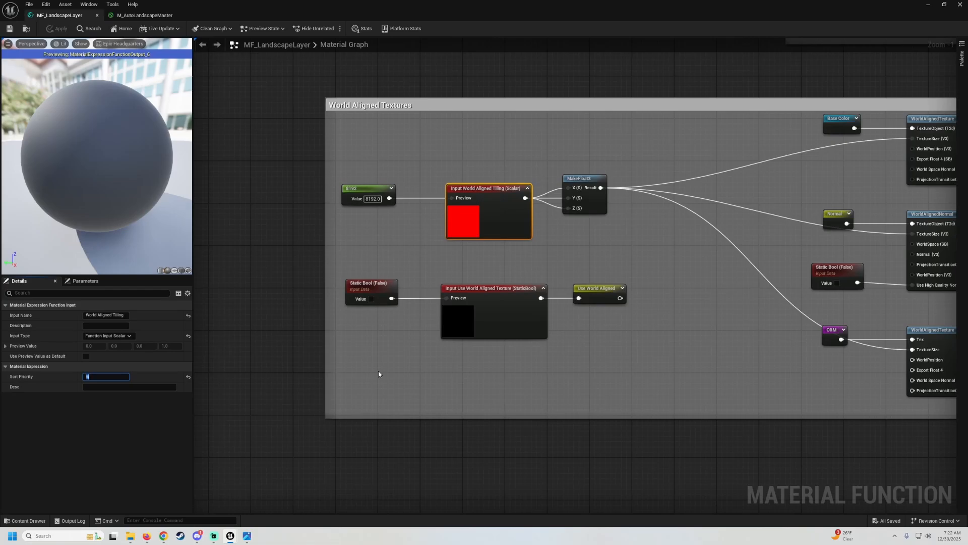
{"action": "type", "text": "7"}
Set the Use World Aligned Texture input's sort priority to 8, then apply and save the material function.
{"action": "left_click", "coordinate": [504, 329]}
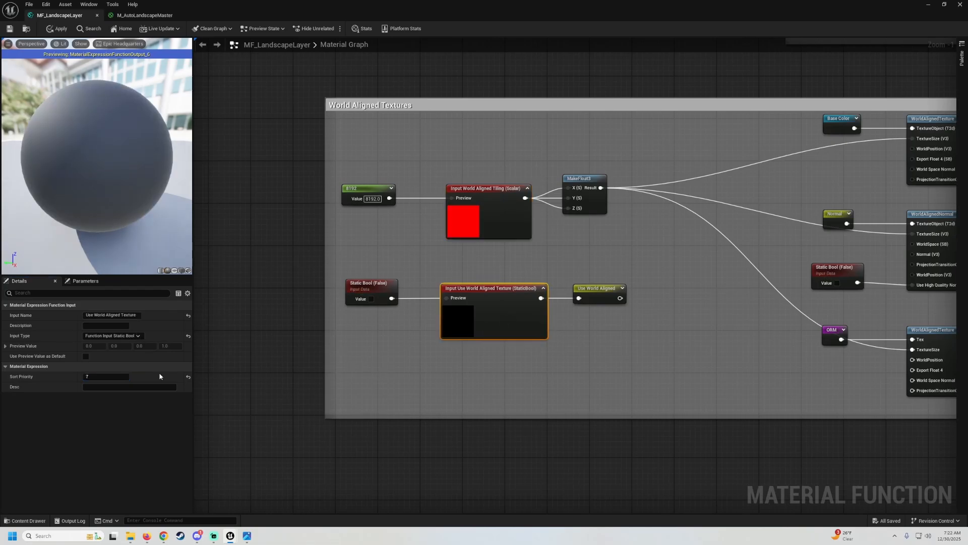
{"action": "left_click", "coordinate": [112, 379]}
{"action": "type", "text": "8"}
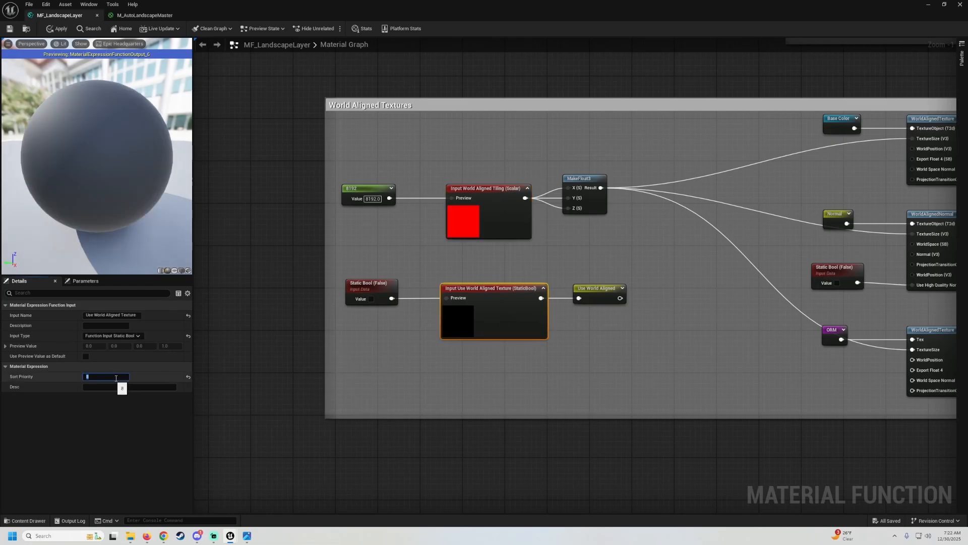
{"action": "key", "text": "Return"}
{"action": "left_click", "coordinate": [57, 29]}
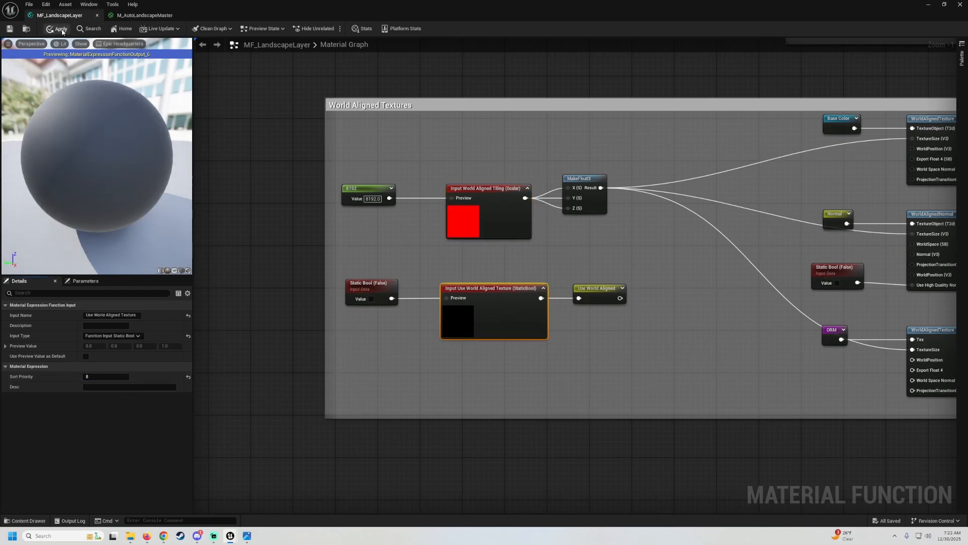
{"action": "left_click", "coordinate": [9, 29]}
Switch back to M_AutoLandscapeMaster and move the Ground A Normal Intensity parameter down, leaving a gap beneath the Depth Fade Mask node.
{"action": "left_click", "coordinate": [147, 17]}
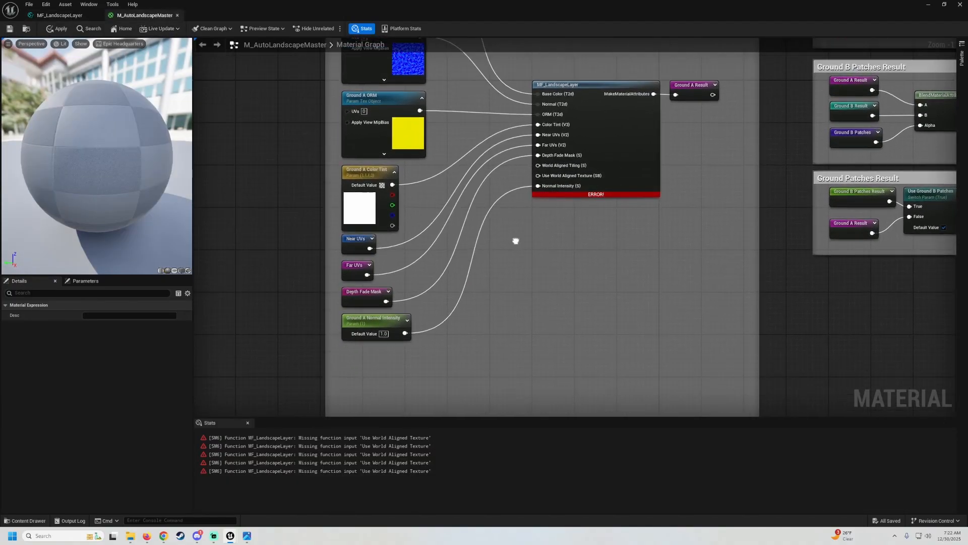
{"action": "left_click", "coordinate": [376, 288]}
{"action": "left_click_drag", "start_coordinate": [375, 287], "coordinate": [378, 355]}
{"action": "right_click_drag", "start_coordinate": [411, 289], "coordinate": [442, 307]}
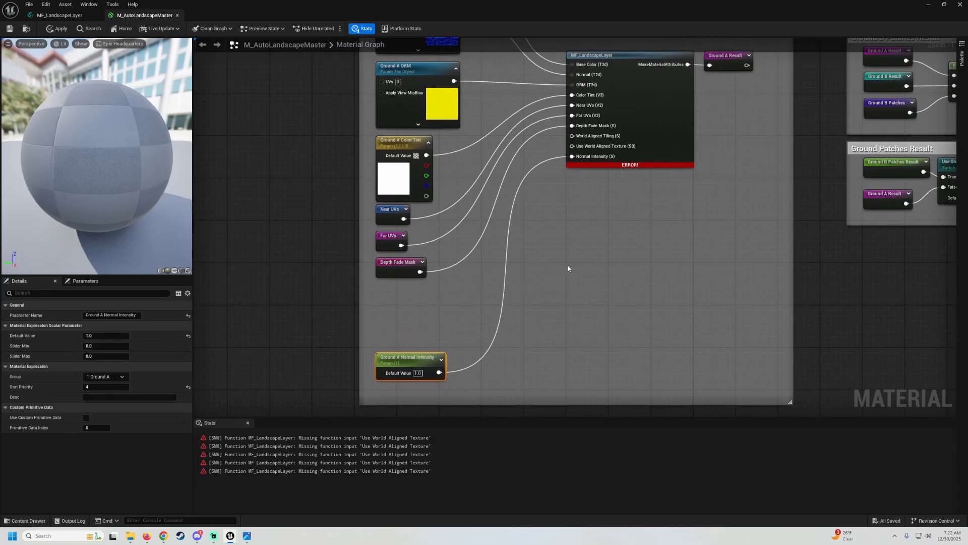
{"action": "right_click_drag", "start_coordinate": [568, 268], "coordinate": [547, 285]}
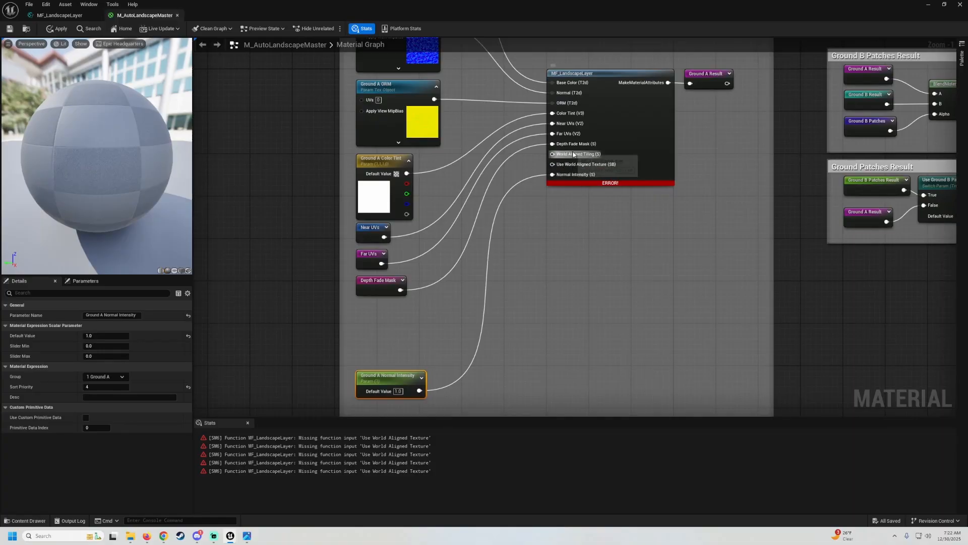
Add a static bool parameter named Ground A Use World Aligned Texture and place it beneath the Depth Fade Mask node.
{"action": "right_click", "coordinate": [300, 278]}
{"action": "type", "text": "st"}
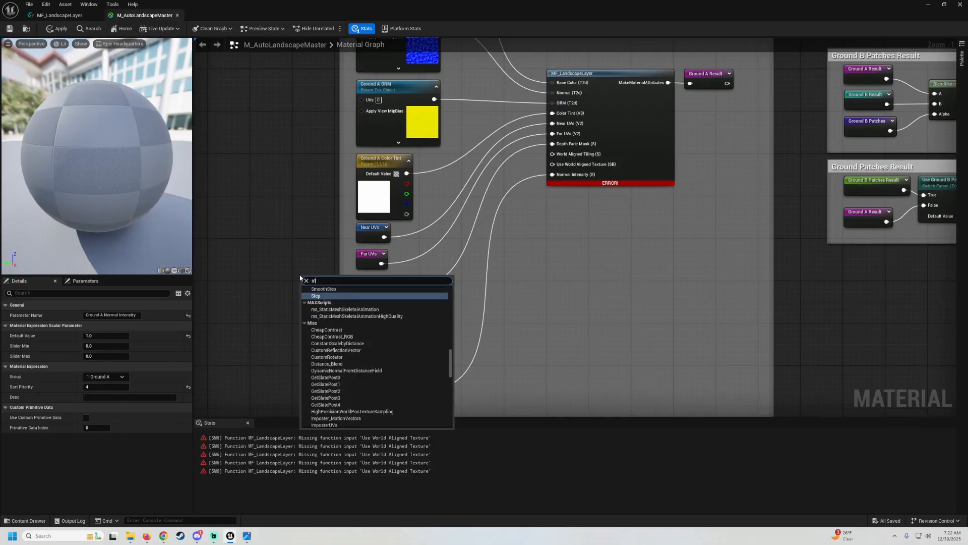
{"action": "type", "text": "atic boo"}
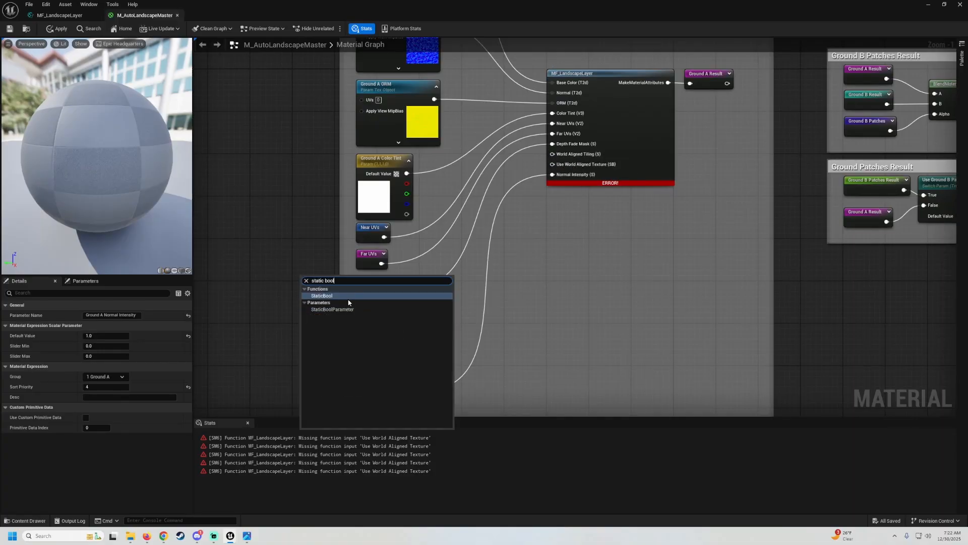
{"action": "type", "text": "l"}
{"action": "left_click", "coordinate": [348, 309]}
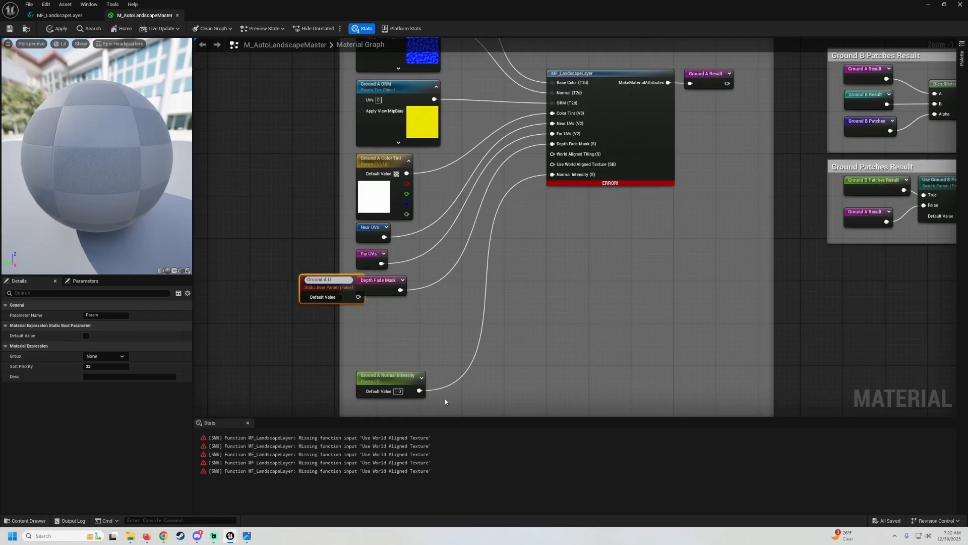
{"action": "type", "text": "Ground A Use World Aligned Texture"}
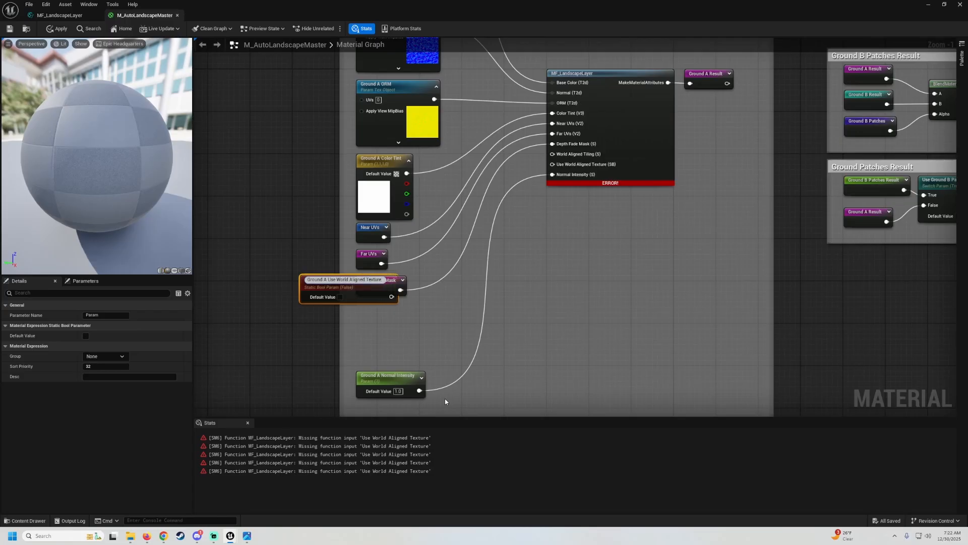
{"action": "key", "text": "Return"}
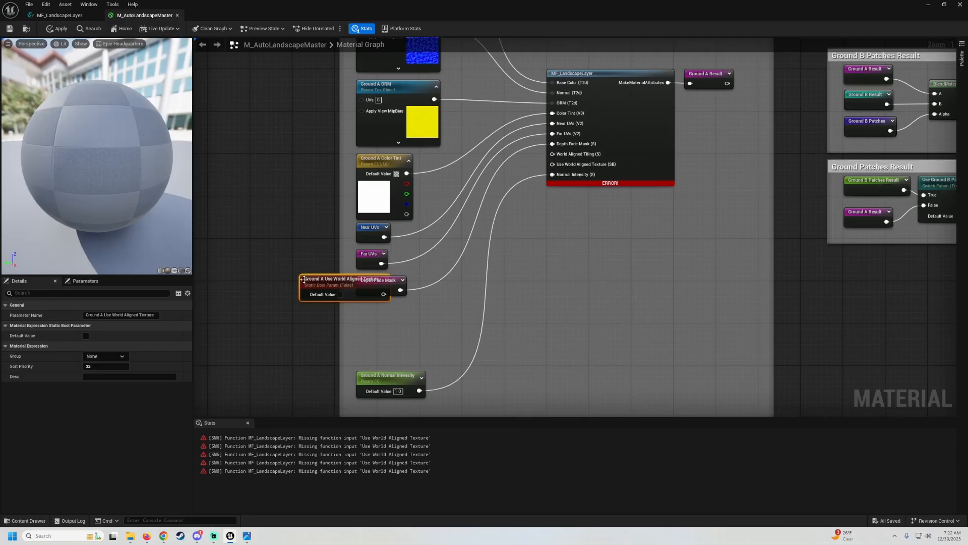
{"action": "left_click_drag", "start_coordinate": [324, 302], "coordinate": [365, 313]}
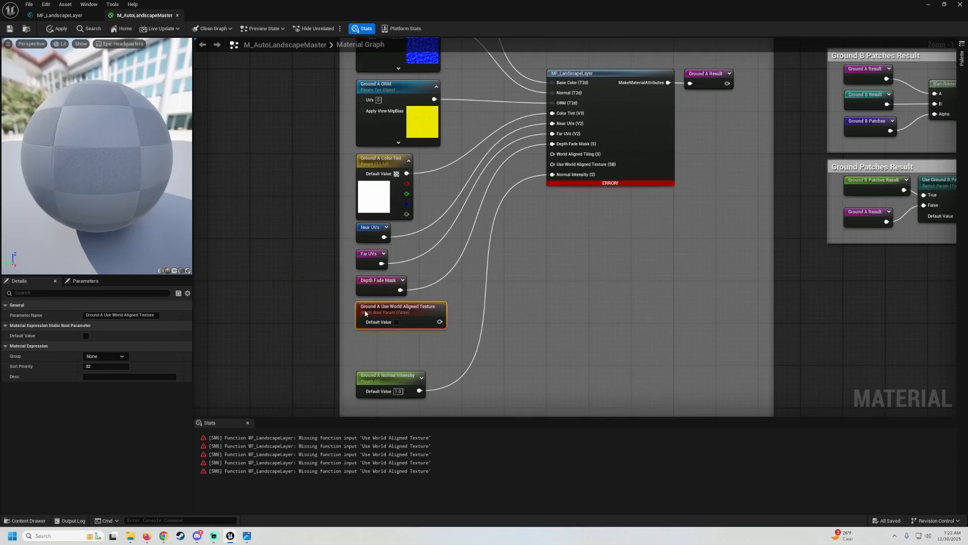
Assign the Ground A Use World Aligned Texture parameter to group 1 Ground A with sort priority 5.
{"action": "left_click", "coordinate": [121, 356]}
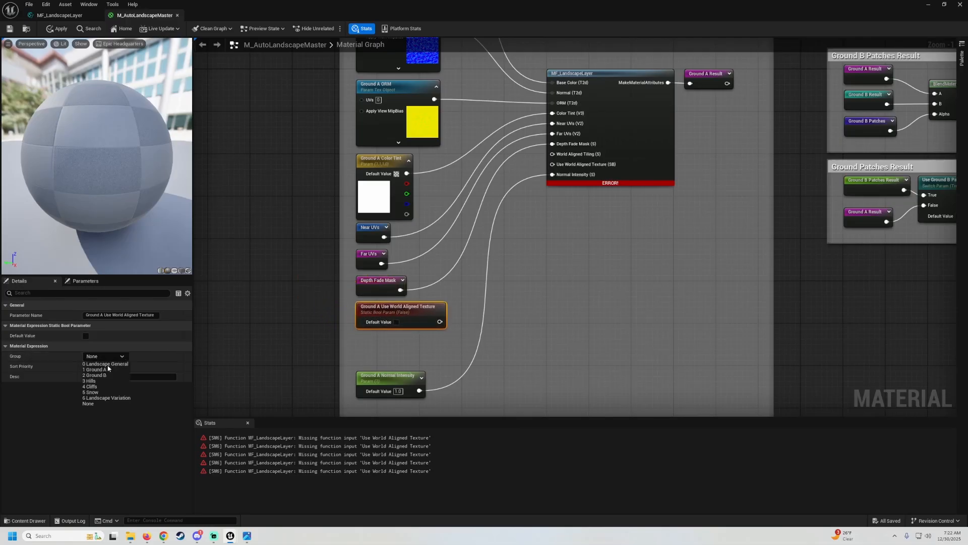
{"action": "left_click", "coordinate": [104, 370]}
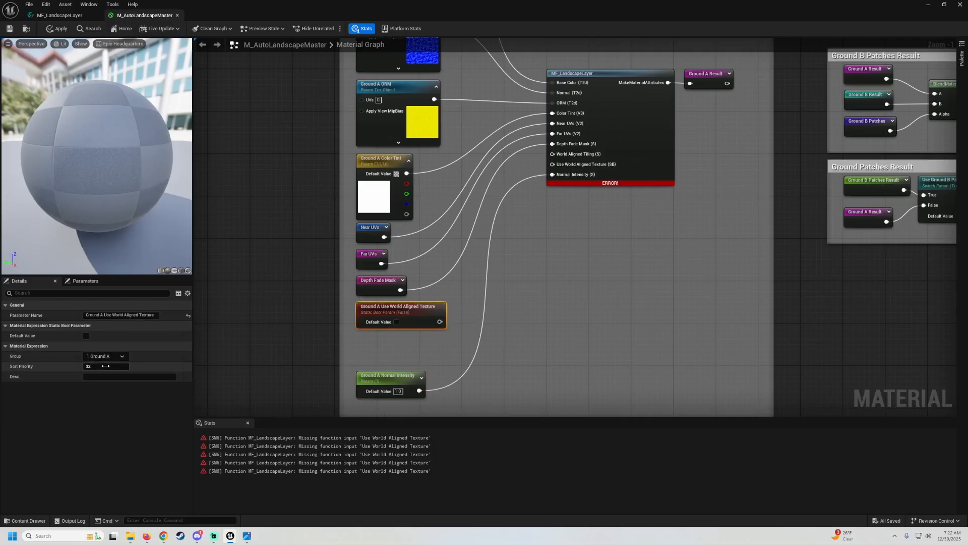
{"action": "left_click", "coordinate": [105, 366]}
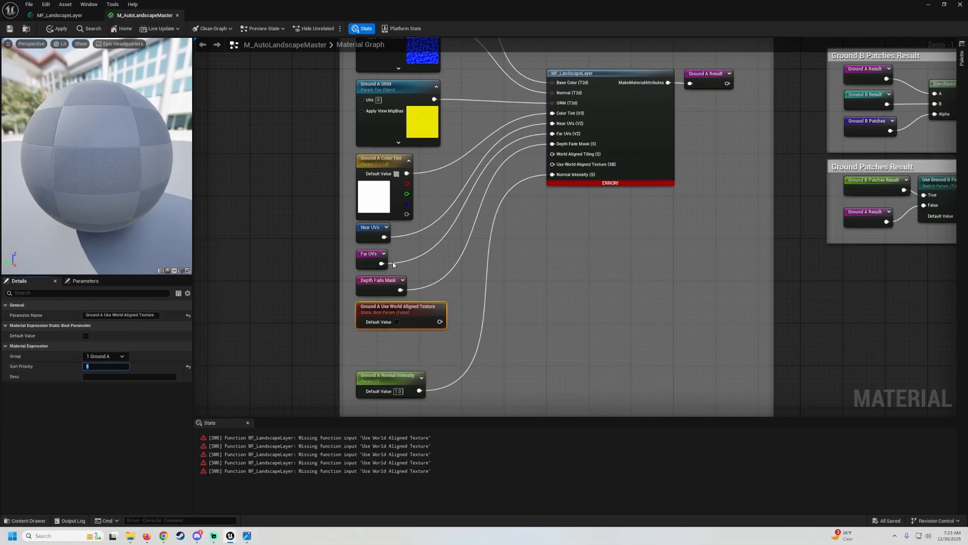
Connect the Ground A bool to MF_LandscapeLayer's Use World Aligned Texture input and move it down just above Ground A Normal Intensity.
{"action": "left_click_drag", "start_coordinate": [440, 321], "coordinate": [578, 168]}
{"action": "right_click_drag", "start_coordinate": [471, 314], "coordinate": [474, 249]}
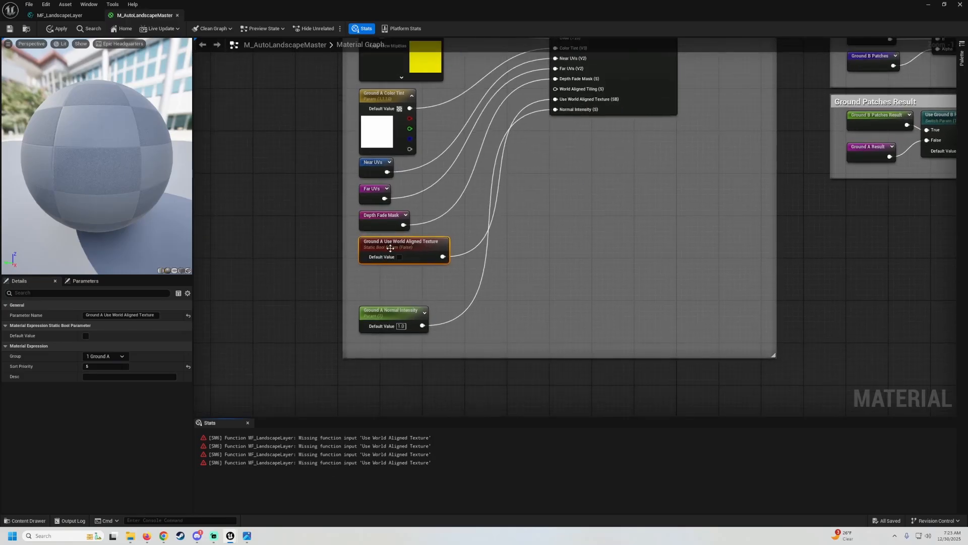
{"action": "left_click_drag", "start_coordinate": [391, 248], "coordinate": [391, 284]}
{"action": "right_click_drag", "start_coordinate": [395, 250], "coordinate": [415, 274]}
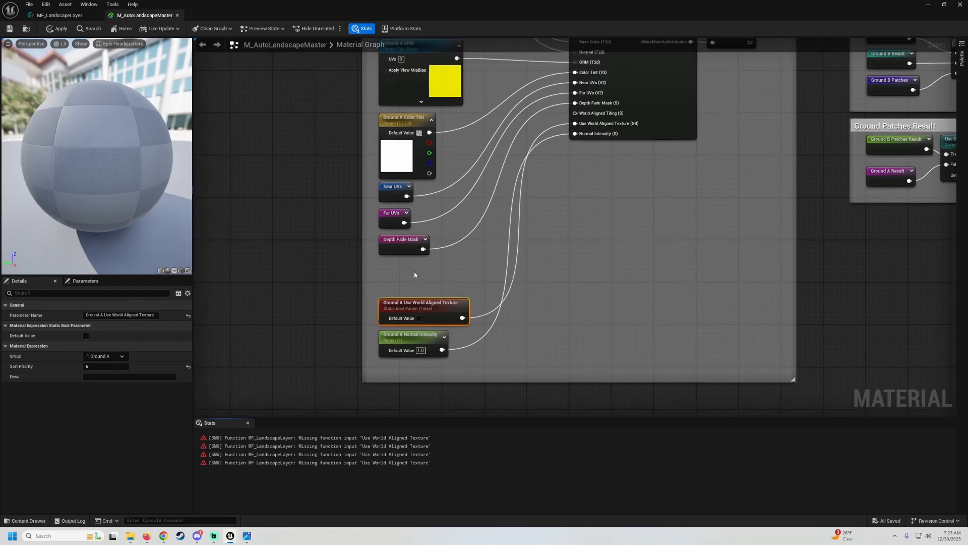
Duplicate the Ground A Normal Intensity parameter, placing the copy beneath Depth Fade Mask, and rename it Ground A WA Tiling.
{"action": "left_click", "coordinate": [400, 337]}
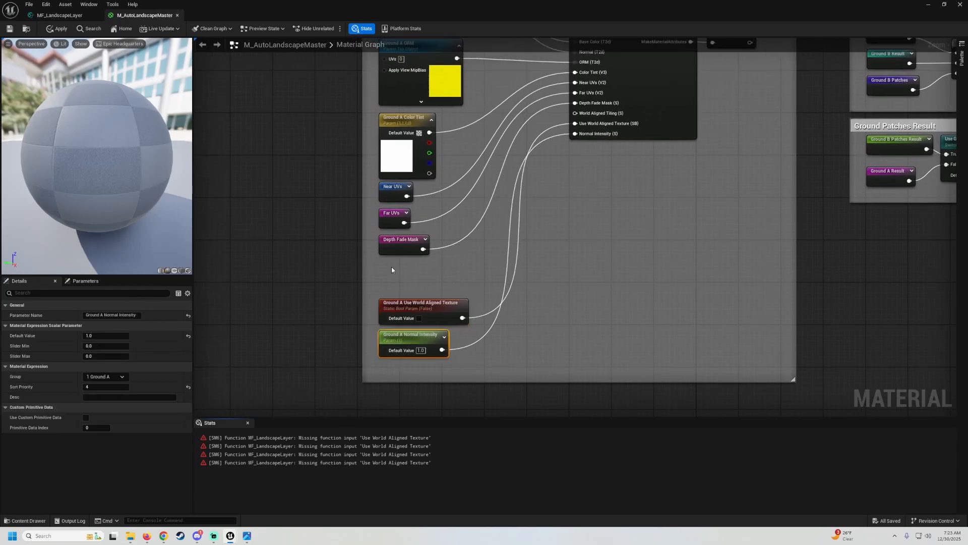
{"action": "key", "text": "ctrl+d"}
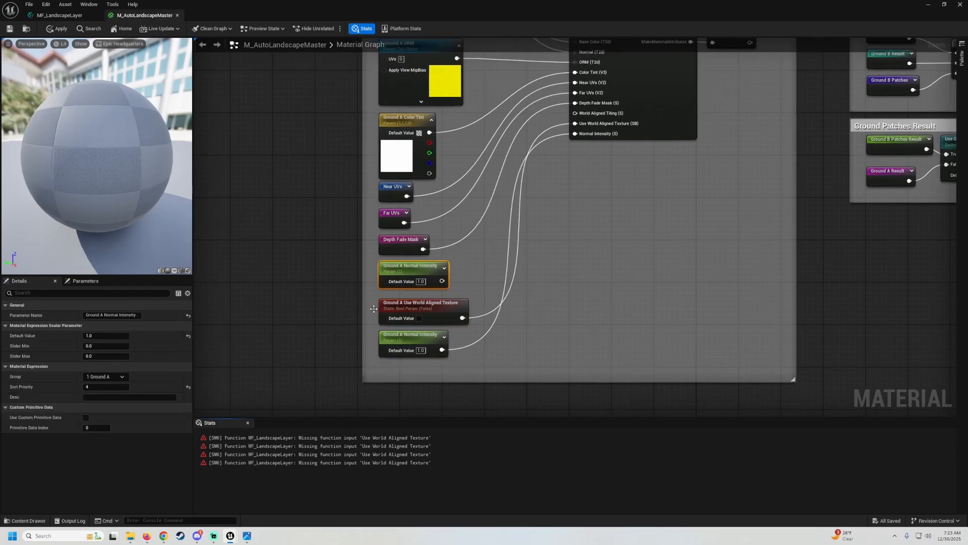
{"action": "left_click_drag", "start_coordinate": [104, 313], "coordinate": [346, 306]}
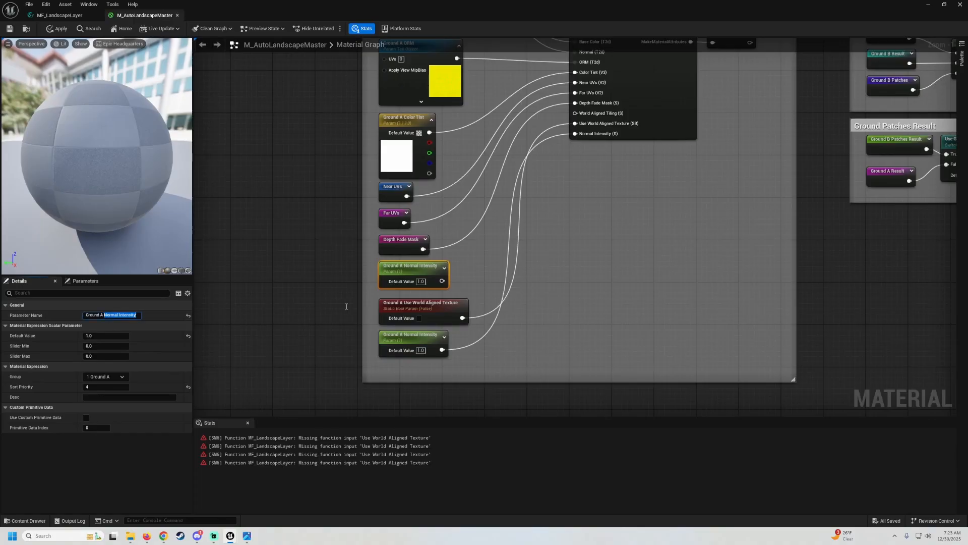
{"action": "type", "text": "WA Tiling"}
{"action": "key", "text": "Return"}
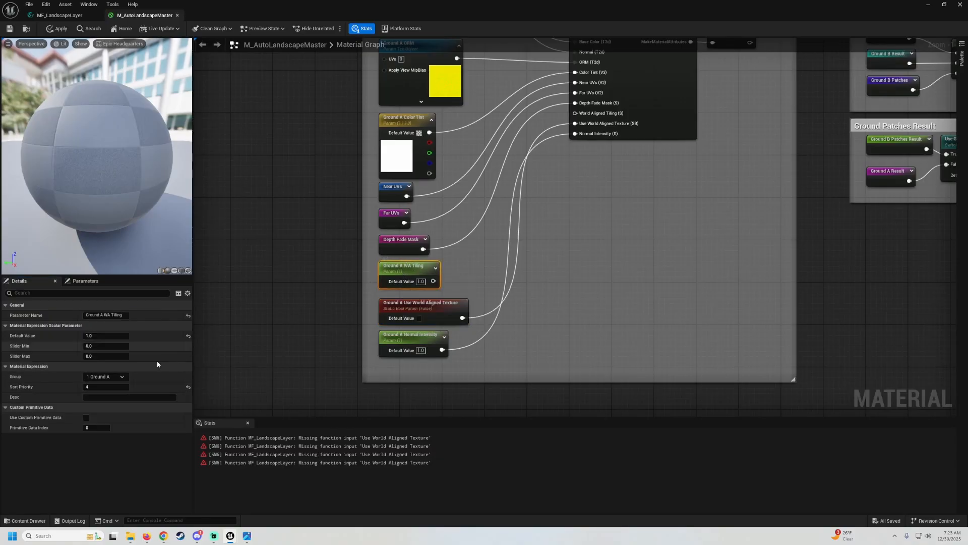
Give Ground A WA Tiling sort priority 6 and default value 8192, and connect it to the World Aligned Tiling input.
{"action": "left_click", "coordinate": [104, 387]}
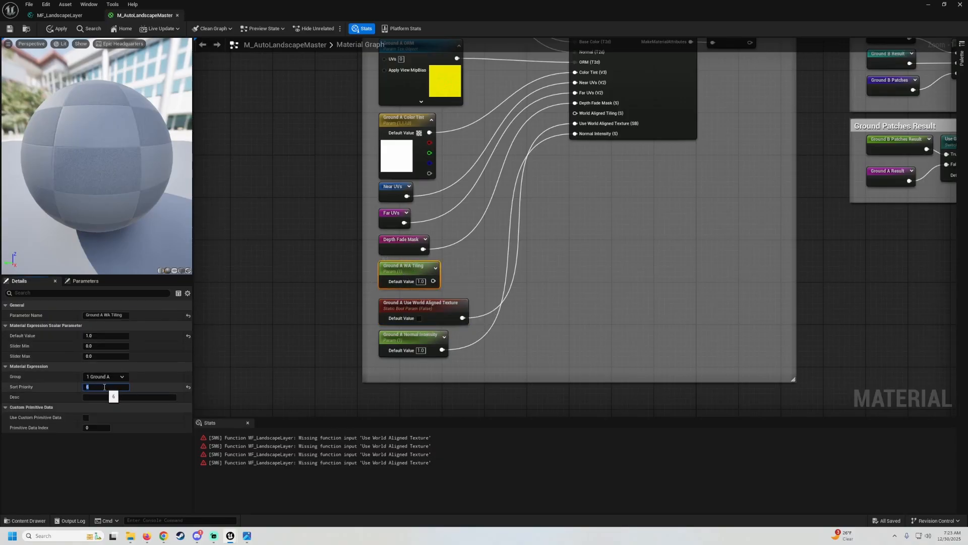
{"action": "left_click_drag", "start_coordinate": [433, 280], "coordinate": [574, 113]}
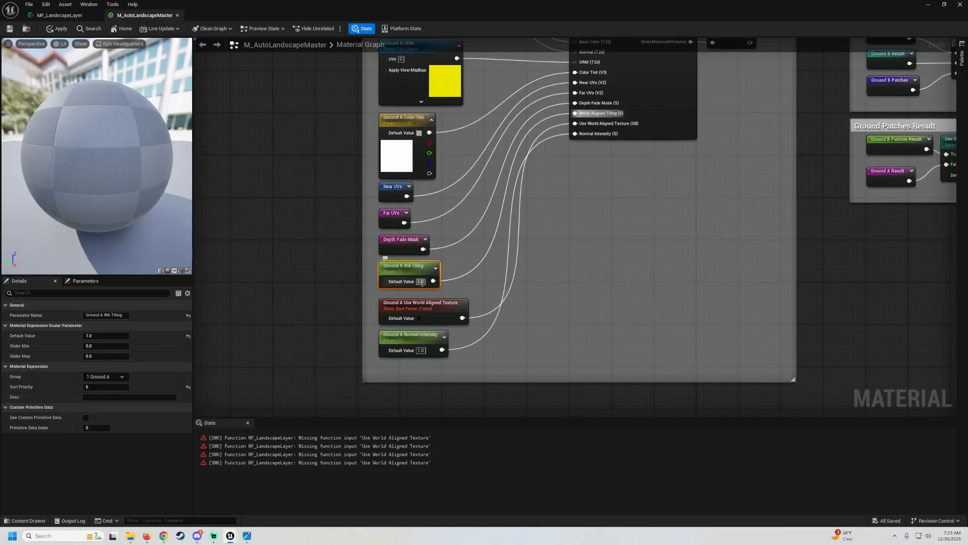
{"action": "type", "text": "8192"}
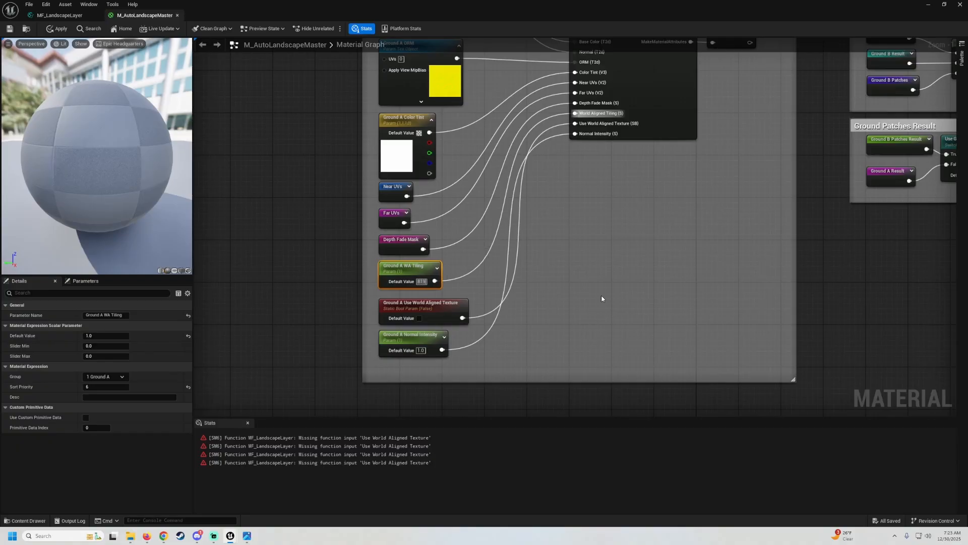
{"action": "key", "text": "Return"}
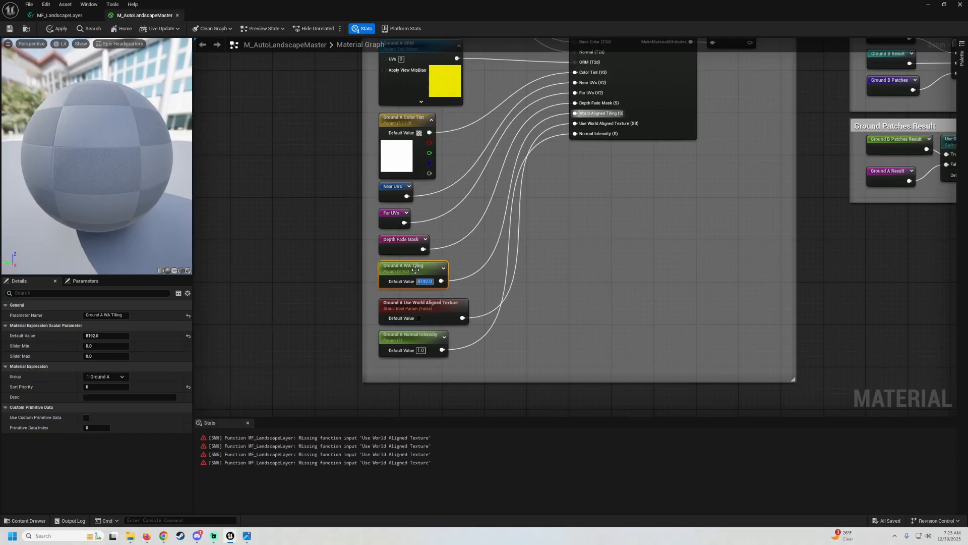
Move the three layer groups below Ground B down together to leave free space beneath the Ground B layer.
{"action": "left_click_drag", "start_coordinate": [525, 313], "coordinate": [420, 272]}
{"action": "scroll", "coordinate": [529, 262], "scroll_direction": "down", "scroll_amount": 2}
{"action": "right_click_drag", "start_coordinate": [525, 393], "coordinate": [509, 147]}
{"action": "scroll", "coordinate": [521, 198], "scroll_direction": "down", "scroll_amount": 6}
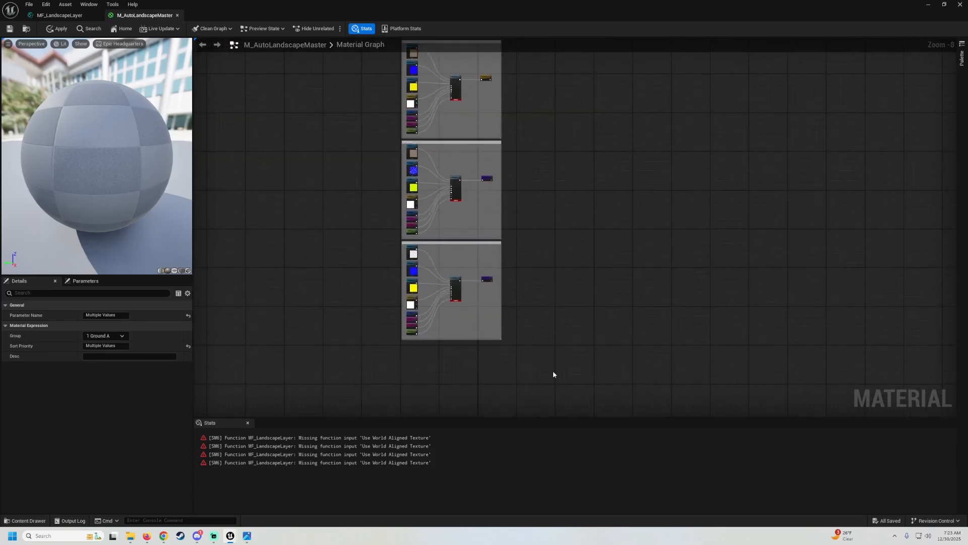
{"action": "left_click_drag", "start_coordinate": [552, 374], "coordinate": [343, 133]}
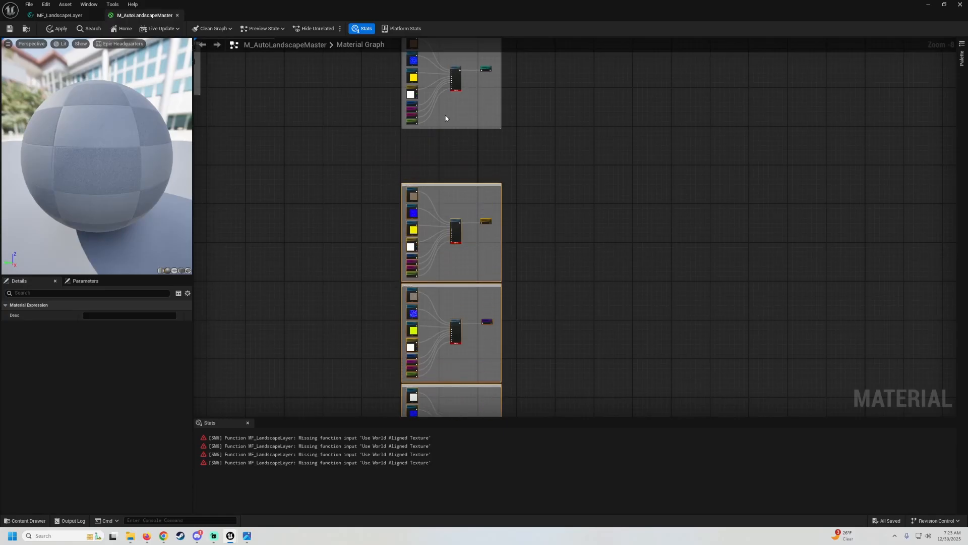
Copy the Ground A WA Tiling and Ground A Use World Aligned Texture parameters into the Ground B layer.
{"action": "scroll", "coordinate": [446, 117], "scroll_direction": "up", "scroll_amount": 3}
{"action": "scroll", "coordinate": [469, 148], "scroll_direction": "up", "scroll_amount": 3}
{"action": "left_click_drag", "start_coordinate": [511, 134], "coordinate": [433, 107]}
{"action": "right_click_drag", "start_coordinate": [476, 203], "coordinate": [469, 40]}
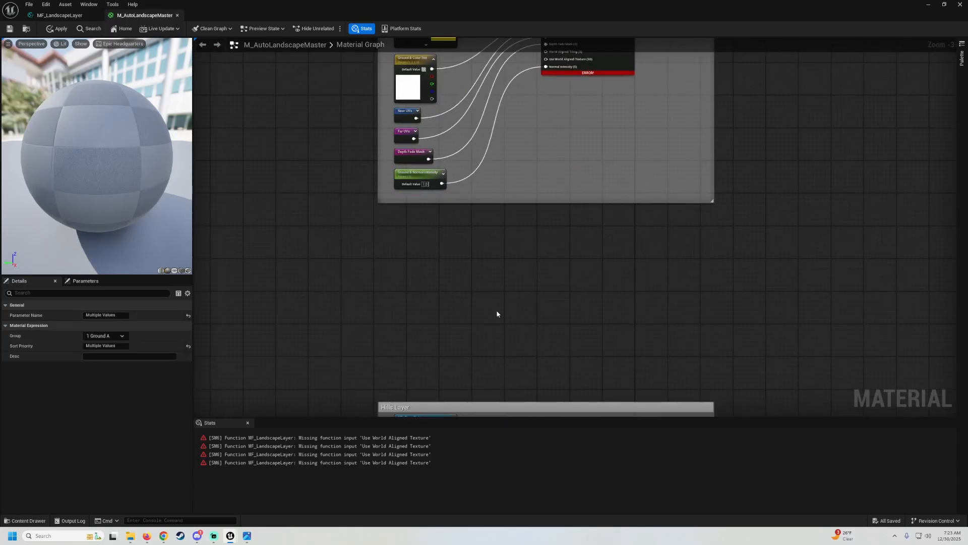
{"action": "key", "text": "ctrl+v"}
Stack the two pasted parameters beneath Ground B's Depth Fade Mask, with Ground B Normal Intensity moved below them.
{"action": "scroll", "coordinate": [401, 193], "scroll_direction": "up", "scroll_amount": 3}
{"action": "left_click_drag", "start_coordinate": [423, 168], "coordinate": [422, 234]}
{"action": "left_click_drag", "start_coordinate": [584, 229], "coordinate": [488, 238]}
{"action": "left_click_drag", "start_coordinate": [539, 260], "coordinate": [435, 171]}
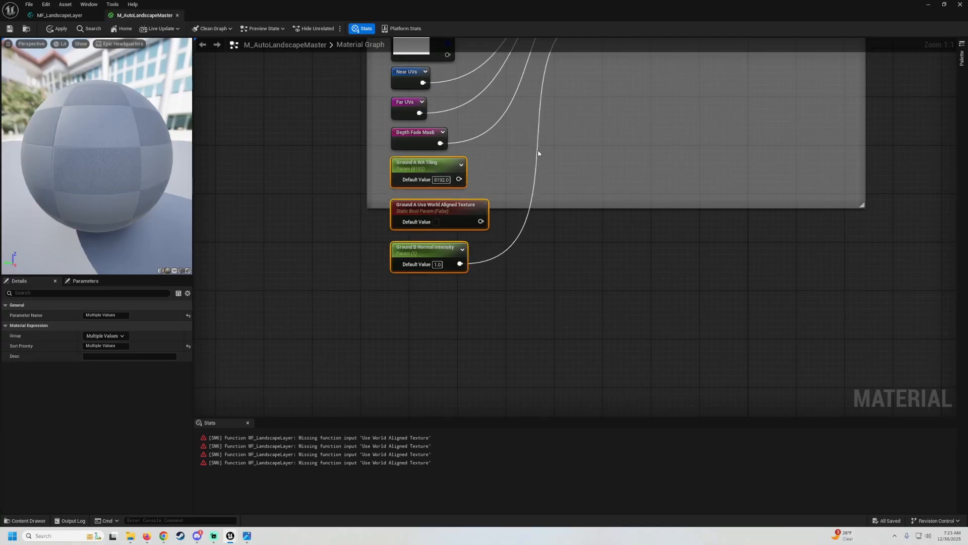
Rename the pasted tiling parameter in the Ground B layer to Ground B WA Tiling.
{"action": "right_click_drag", "start_coordinate": [538, 153], "coordinate": [538, 214]}
{"action": "left_click", "coordinate": [412, 225]}
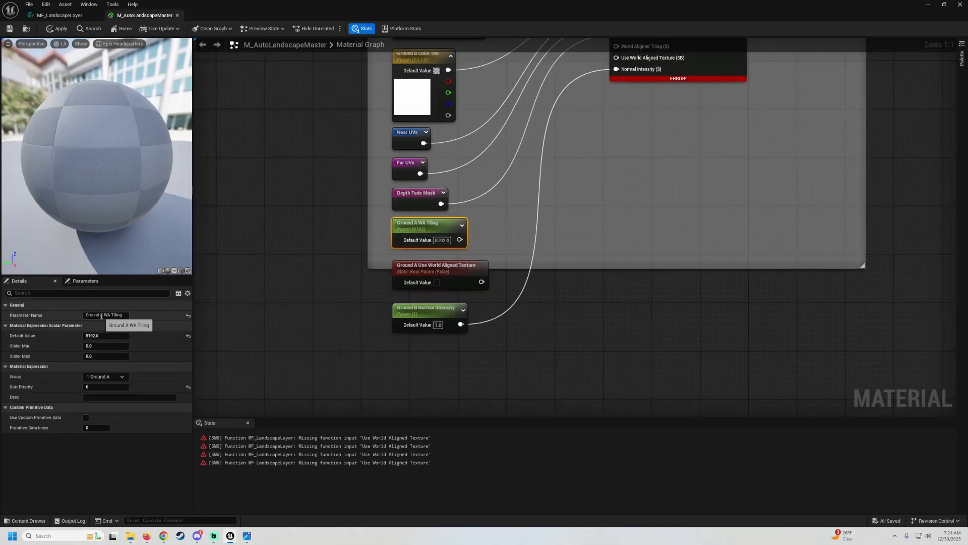
{"action": "left_click", "coordinate": [101, 316]}
{"action": "key", "text": "BackSpace"}
{"action": "type", "text": "B"}
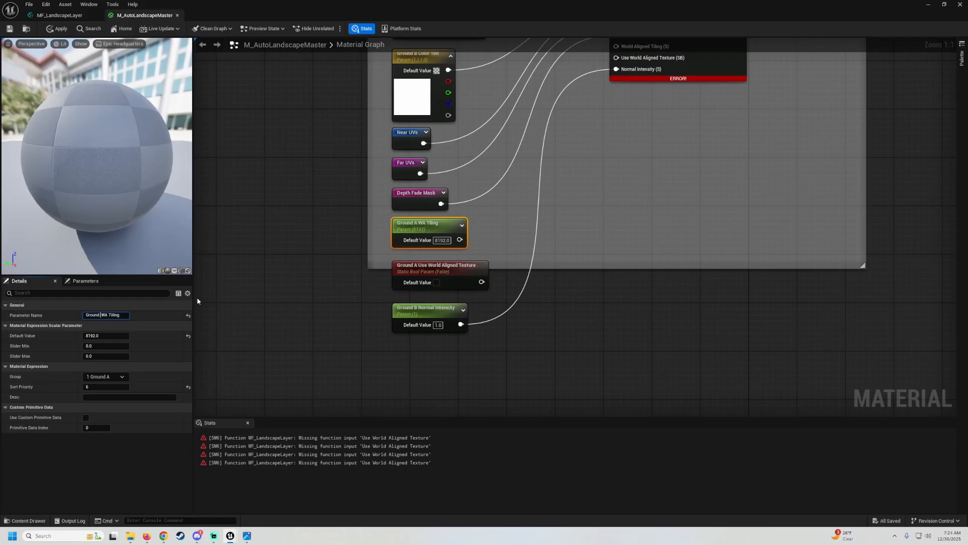
{"action": "key", "text": "Return"}
Rename the pasted static bool in the Ground B layer to Ground B Use World Aligned Texture.
{"action": "left_click", "coordinate": [424, 265]}
{"action": "left_click", "coordinate": [104, 315]}
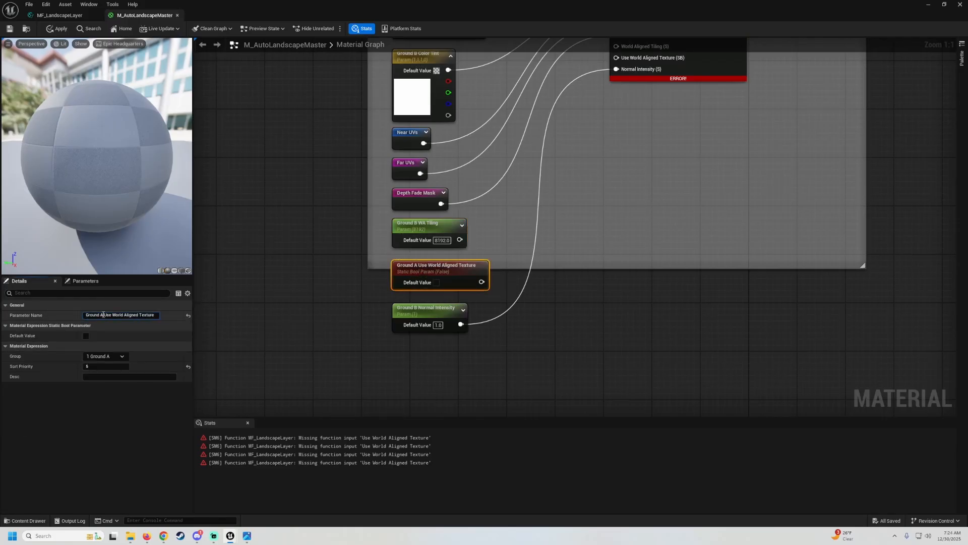
{"action": "key", "text": "BackSpace"}
{"action": "type", "text": "B"}
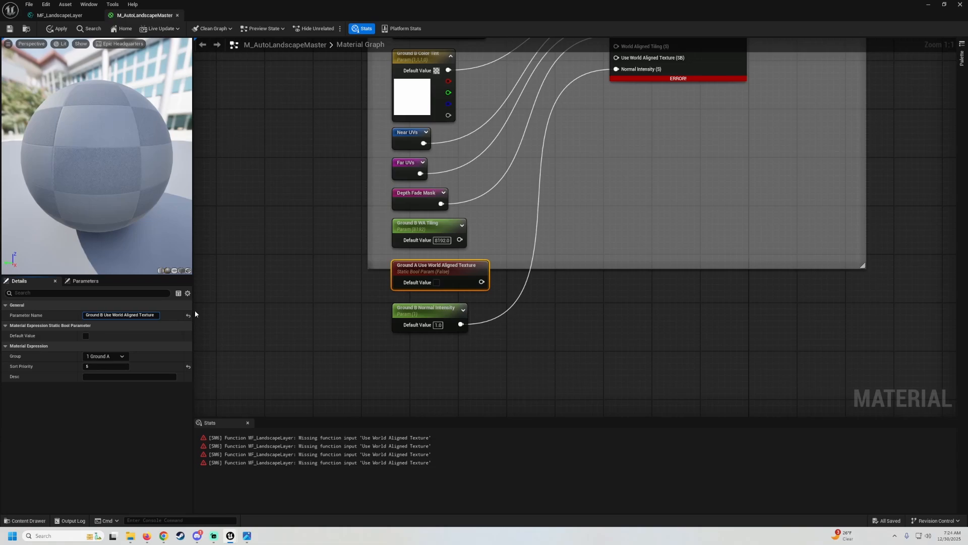
{"action": "key", "text": "Return"}
Connect Ground B WA Tiling and Ground B Use World Aligned Texture to the matching inputs of the layer's MF_LandscapeLayer node.
{"action": "right_click_drag", "start_coordinate": [504, 245], "coordinate": [496, 277]}
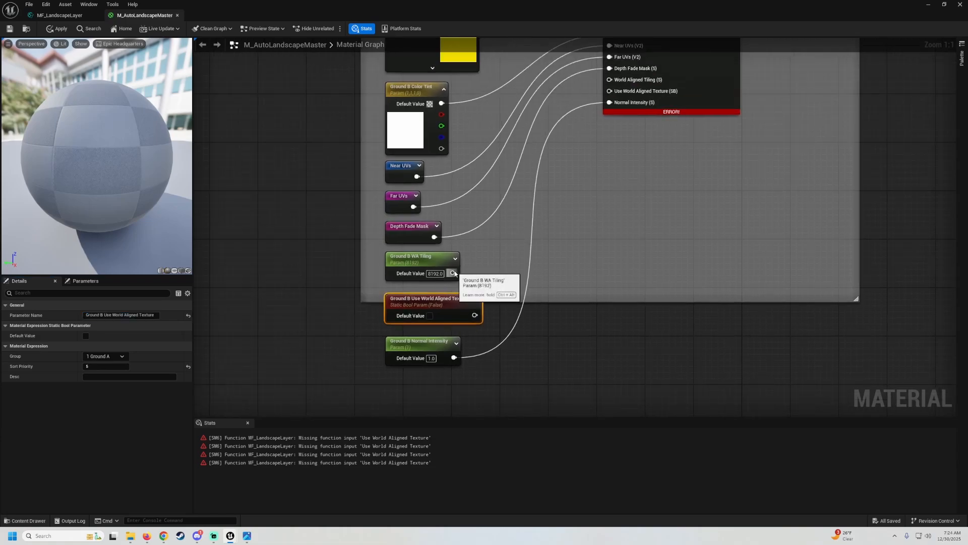
{"action": "left_click_drag", "start_coordinate": [453, 273], "coordinate": [609, 80]}
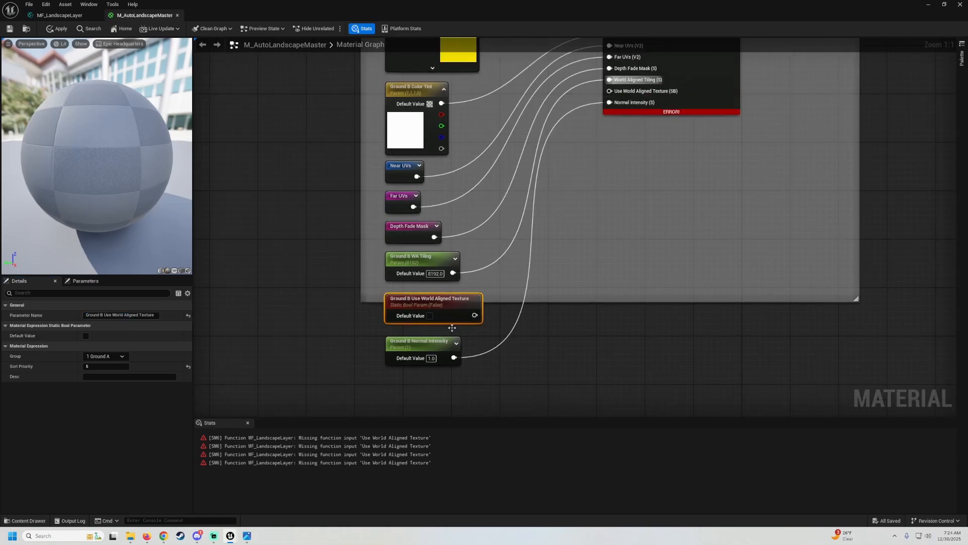
{"action": "left_click_drag", "start_coordinate": [474, 315], "coordinate": [625, 92]}
Assign both Ground B WA Tiling and Ground B Use World Aligned Texture to the parameter group 2 Ground B.
{"action": "left_click", "coordinate": [409, 258]}
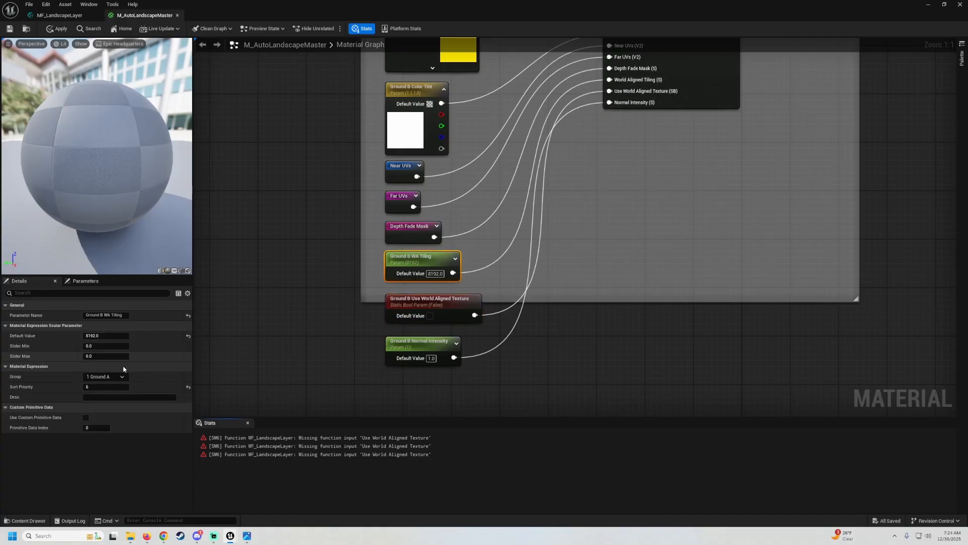
{"action": "left_click", "coordinate": [120, 375]}
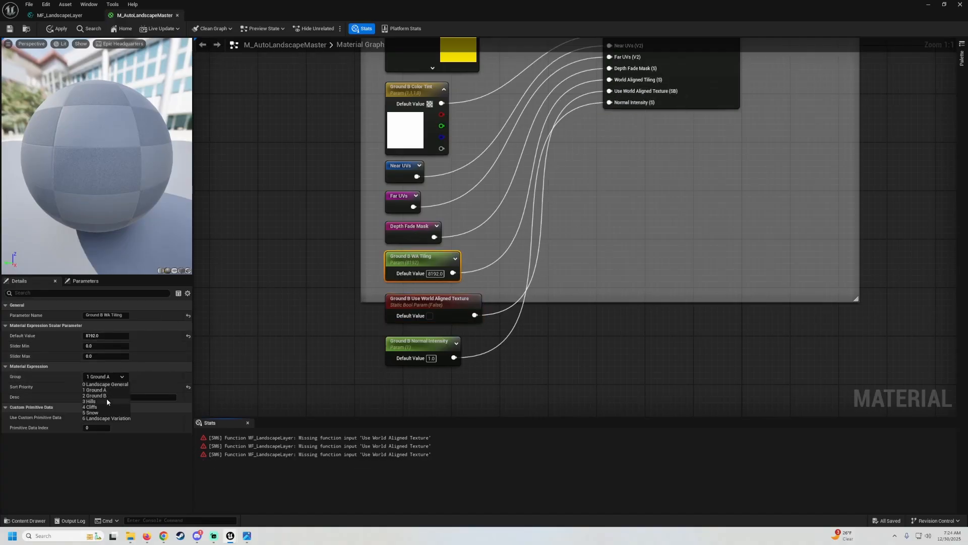
{"action": "left_click", "coordinate": [107, 396]}
{"action": "left_click", "coordinate": [435, 302]}
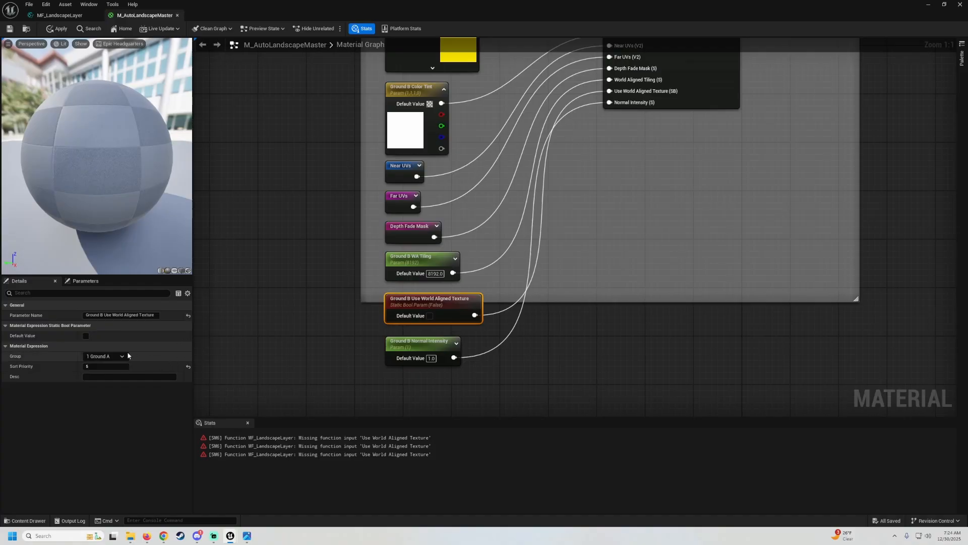
{"action": "left_click", "coordinate": [112, 356]}
{"action": "left_click", "coordinate": [95, 375]}
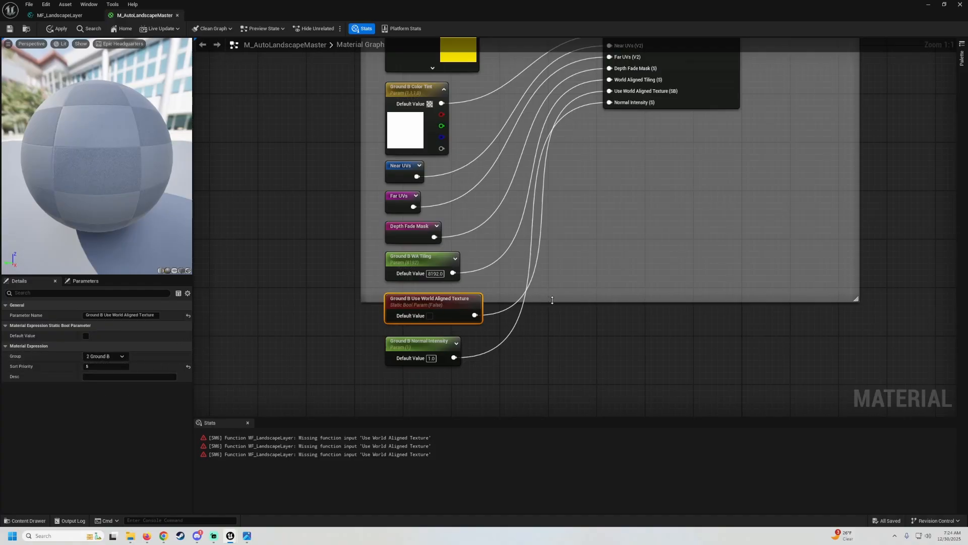
Extend the Ground B Layer comment box down around all its parameter nodes and move the whole layer up toward the Ground A layer.
{"action": "left_click_drag", "start_coordinate": [552, 300], "coordinate": [557, 372]}
{"action": "scroll", "coordinate": [575, 319], "scroll_direction": "down", "scroll_amount": 4}
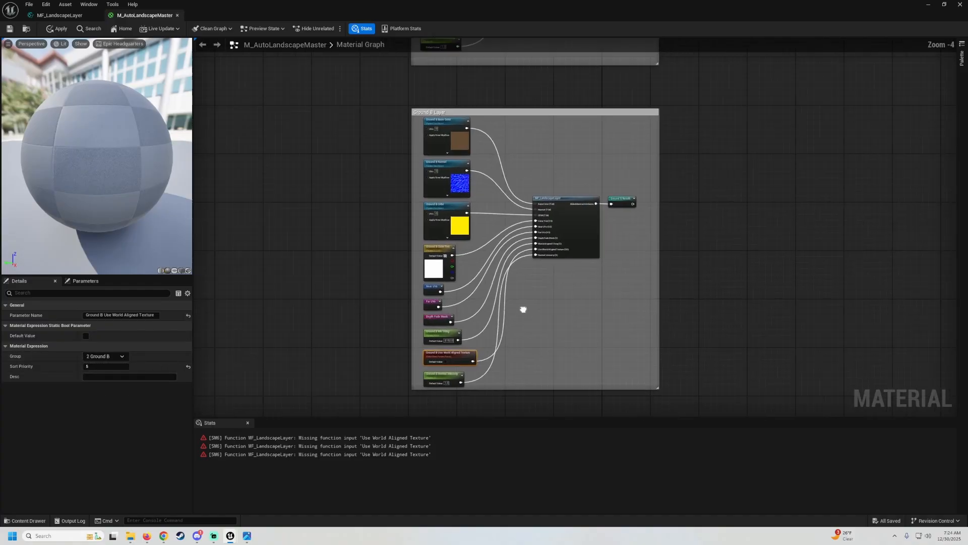
{"action": "right_click_drag", "start_coordinate": [523, 309], "coordinate": [505, 325]}
{"action": "right_click_drag", "start_coordinate": [689, 352], "coordinate": [688, 319]}
{"action": "left_click_drag", "start_coordinate": [688, 376], "coordinate": [348, 84]}
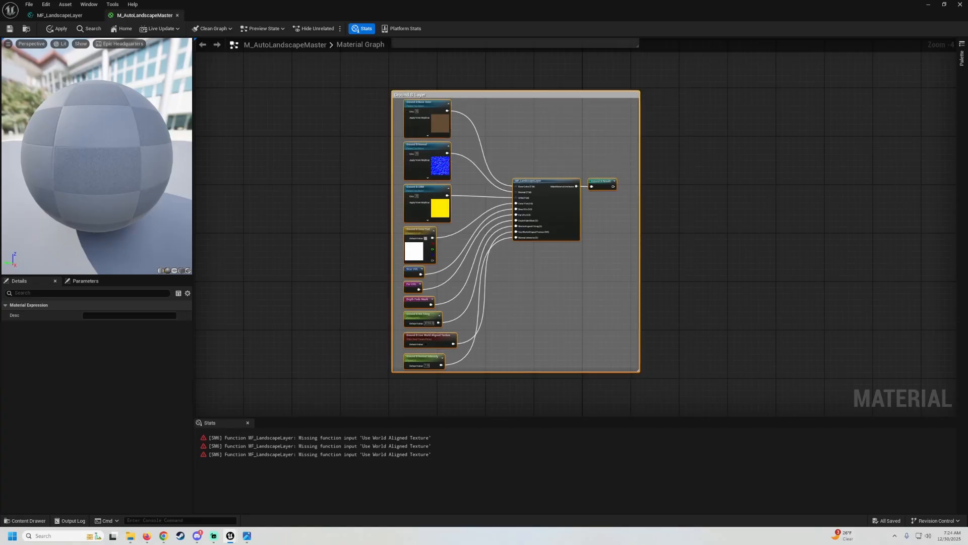
{"action": "right_click_drag", "start_coordinate": [383, 54], "coordinate": [381, 141]}
{"action": "key", "text": "Up"}
{"action": "key", "text": "Up"}
{"action": "key", "text": "Up"}
{"action": "key", "text": "Up"}
{"action": "key", "text": "Up"}
{"action": "key", "text": "Up"}
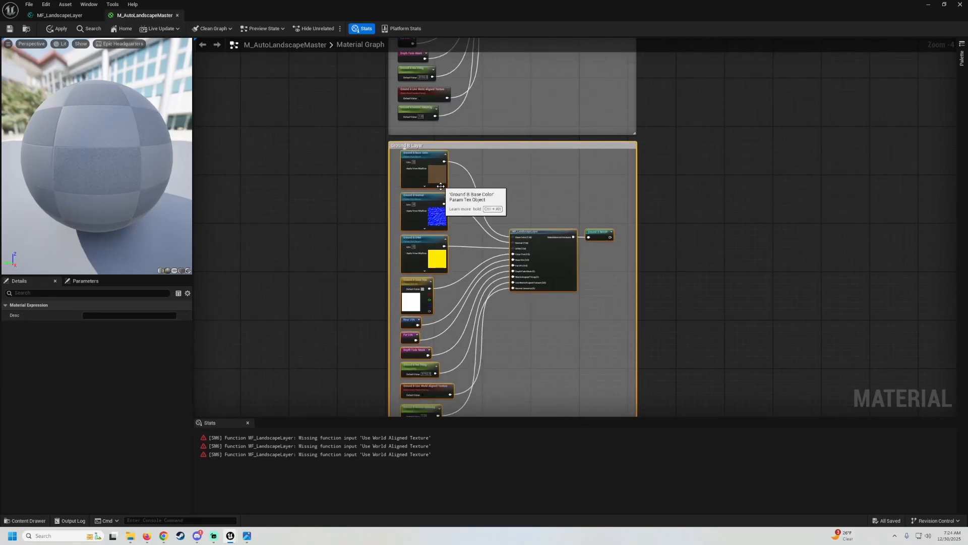
Copy the Ground B WA Tiling and Ground B Use World Aligned Texture nodes.
{"action": "right_click_drag", "start_coordinate": [350, 225], "coordinate": [361, 128]}
{"action": "scroll", "coordinate": [496, 305], "scroll_direction": "up", "scroll_amount": 2}
{"action": "left_click_drag", "start_coordinate": [501, 302], "coordinate": [407, 257]}
Move the Cliffs and Snow layers down together to make room below the Hills layer.
{"action": "scroll", "coordinate": [410, 257], "scroll_direction": "down", "scroll_amount": 3}
{"action": "right_click_drag", "start_coordinate": [447, 373], "coordinate": [453, 177]}
{"action": "right_click_drag", "start_coordinate": [488, 273], "coordinate": [446, 43]}
{"action": "scroll", "coordinate": [447, 115], "scroll_direction": "down", "scroll_amount": 3}
{"action": "left_click_drag", "start_coordinate": [552, 332], "coordinate": [401, 127]}
{"action": "key", "text": "Down"}
{"action": "key", "text": "Down"}
{"action": "key", "text": "Down"}
{"action": "key", "text": "Down"}
{"action": "key", "text": "Down"}
{"action": "key", "text": "Down"}
{"action": "key", "text": "Down"}
{"action": "key", "text": "Down"}
{"action": "key", "text": "Down"}
{"action": "key", "text": "Down"}
{"action": "key", "text": "Down"}
{"action": "key", "text": "Down"}
{"action": "key", "text": "Down"}
{"action": "key", "text": "Down"}
{"action": "key", "text": "Down"}
{"action": "key", "text": "Down"}
{"action": "key", "text": "Down"}
{"action": "key", "text": "Down"}
{"action": "key", "text": "Down"}
{"action": "key", "text": "Down"}
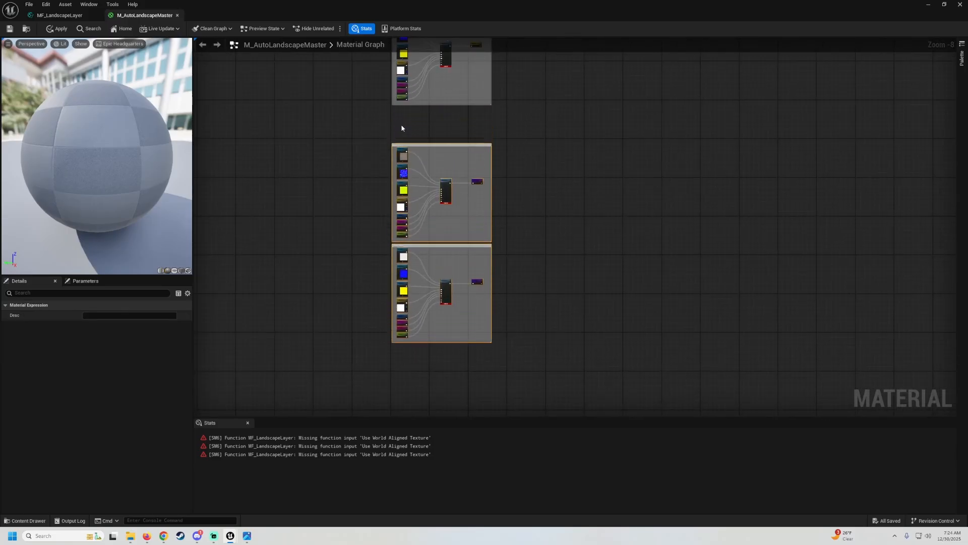
Paste the copied parameters into the Hills layer above Hills Normal Intensity and extend the comment box down around them.
{"action": "right_click_drag", "start_coordinate": [401, 128], "coordinate": [424, 209]}
{"action": "scroll", "coordinate": [427, 180], "scroll_direction": "up", "scroll_amount": 4}
{"action": "scroll", "coordinate": [427, 180], "scroll_direction": "up", "scroll_amount": 3}
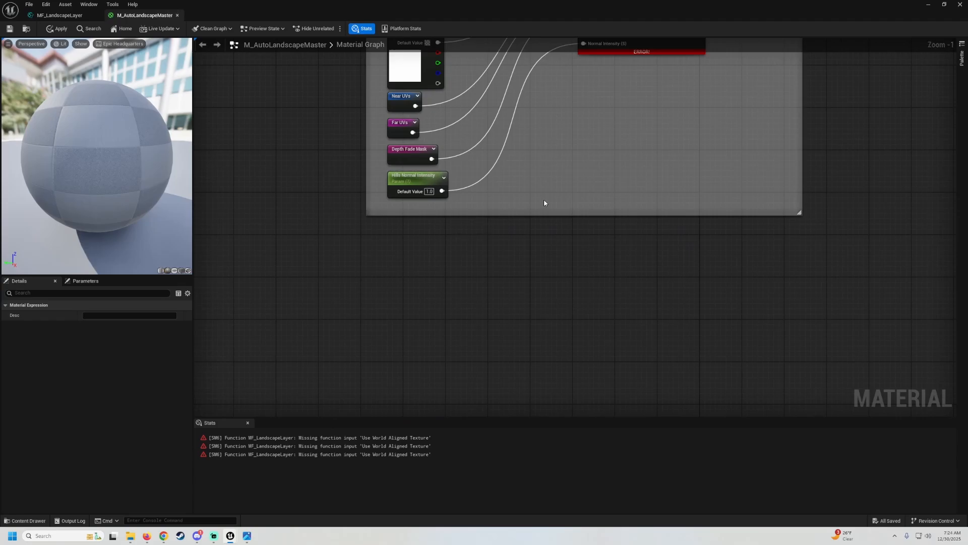
{"action": "key", "text": "ctrl+v"}
{"action": "right_click_drag", "start_coordinate": [508, 186], "coordinate": [522, 242]}
{"action": "scroll", "coordinate": [523, 242], "scroll_direction": "up", "scroll_amount": 1}
{"action": "left_click_drag", "start_coordinate": [406, 231], "coordinate": [411, 320]}
{"action": "left_click", "coordinate": [586, 241]}
{"action": "left_click", "coordinate": [594, 288], "text": "shift"}
{"action": "left_click_drag", "start_coordinate": [593, 287], "coordinate": [421, 274]}
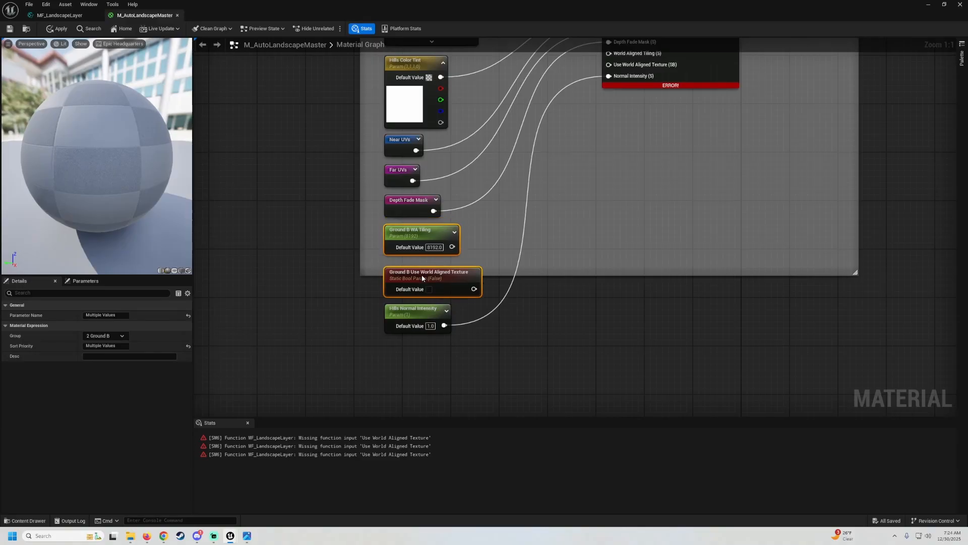
{"action": "left_click", "coordinate": [419, 309]}
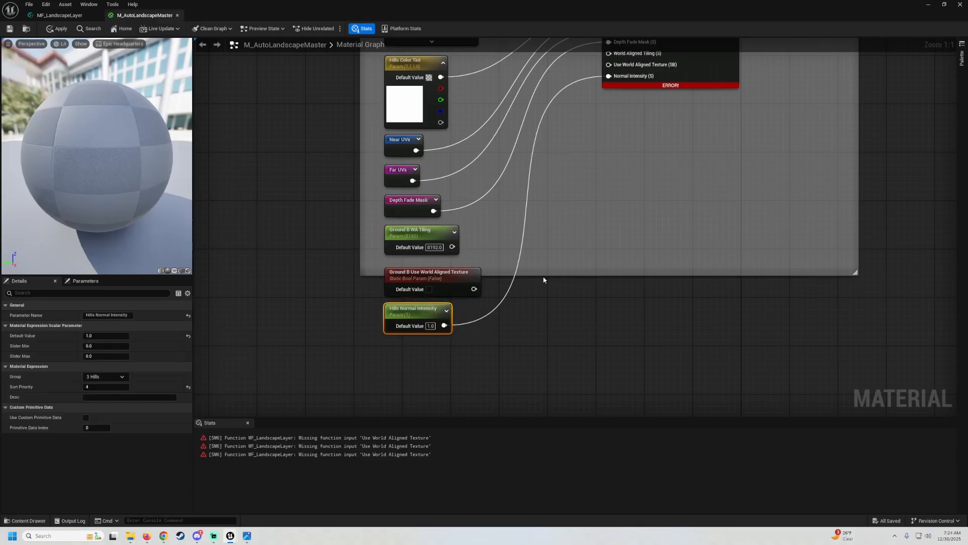
{"action": "left_click_drag", "start_coordinate": [544, 332], "coordinate": [544, 359]}
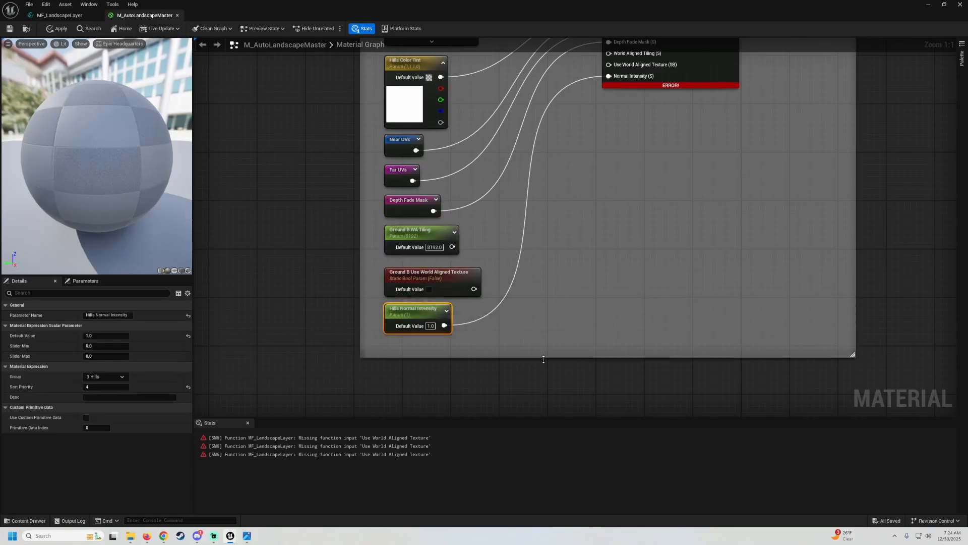
Rename the pasted tiling parameter in the Hills layer to Hills WA Tiling.
{"action": "left_click", "coordinate": [410, 234]}
{"action": "double_click", "coordinate": [93, 314]}
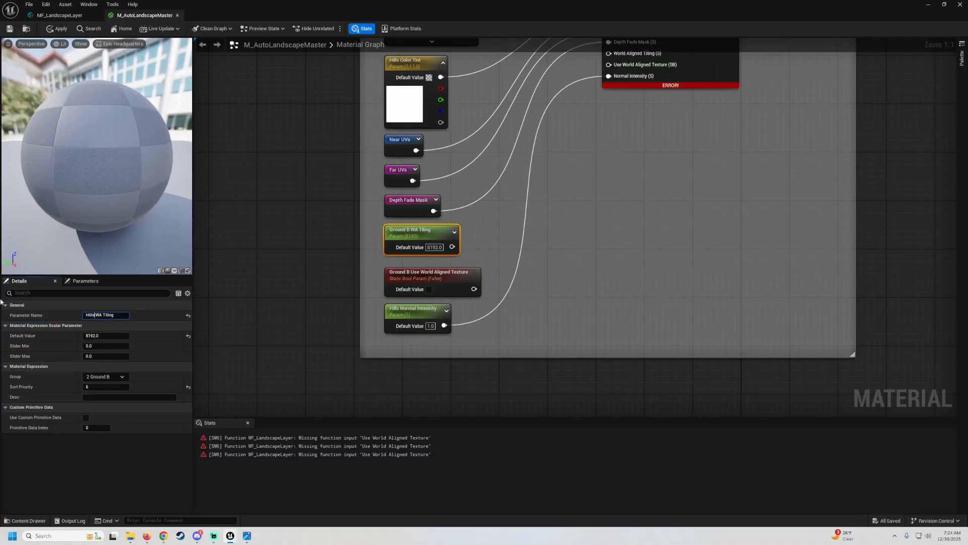
{"action": "type", "text": "Hills"}
{"action": "key", "text": "Return"}
Rename the pasted static bool in the Hills layer to Hills Use World Aligned Texture.
{"action": "left_click", "coordinate": [403, 273]}
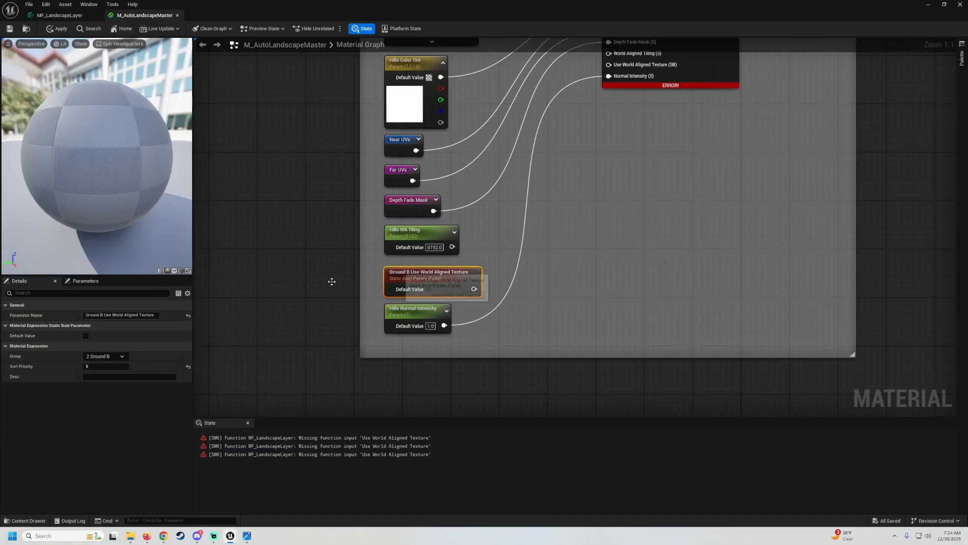
{"action": "double_click", "coordinate": [93, 315]}
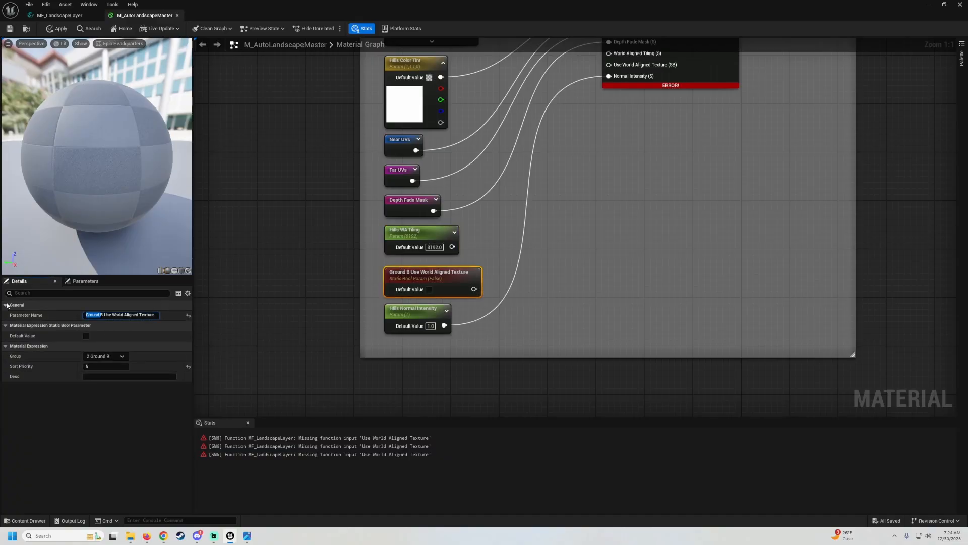
{"action": "key", "text": "BackSpace"}
{"action": "key", "text": "Return"}
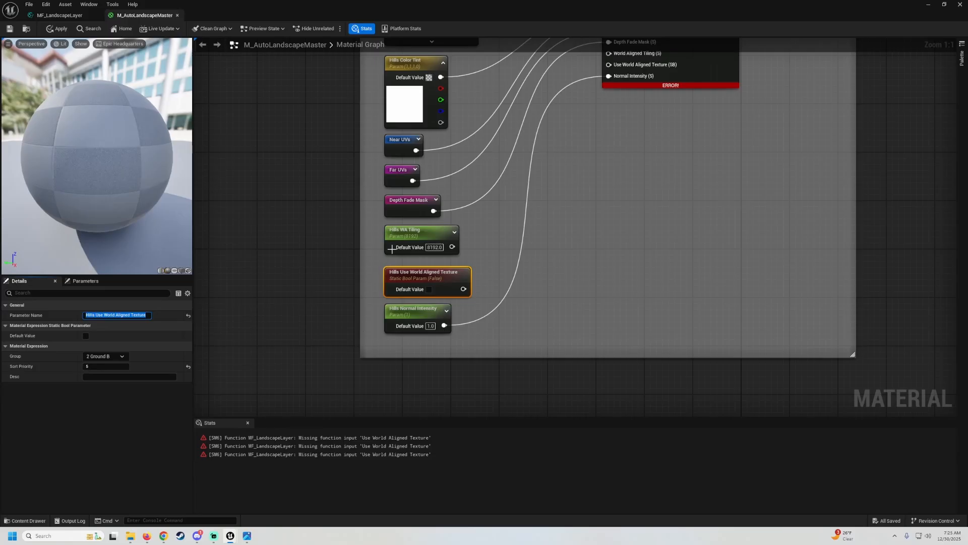
Assign both Hills Use World Aligned Texture and Hills WA Tiling to the parameter group 3 Hills.
{"action": "left_click", "coordinate": [103, 356]}
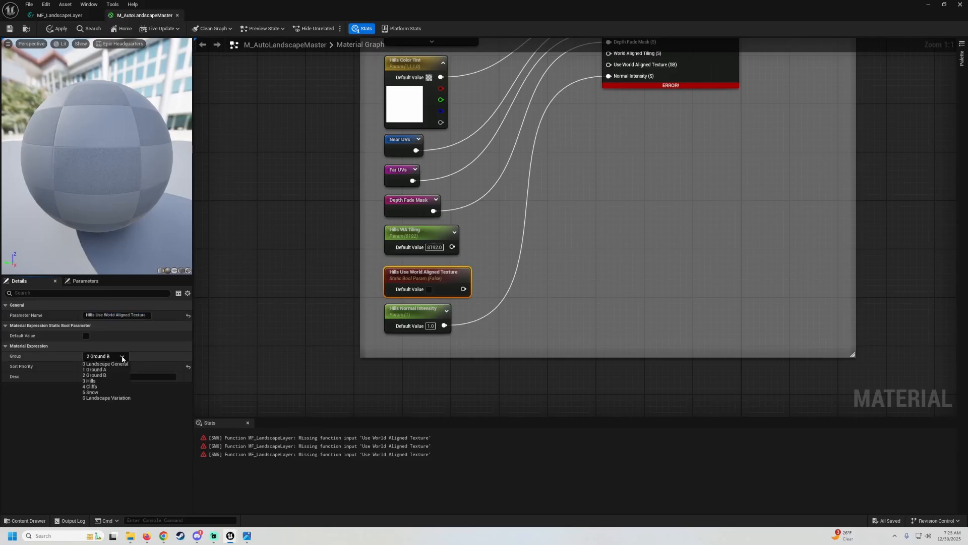
{"action": "left_click", "coordinate": [91, 381]}
{"action": "left_click", "coordinate": [434, 231]}
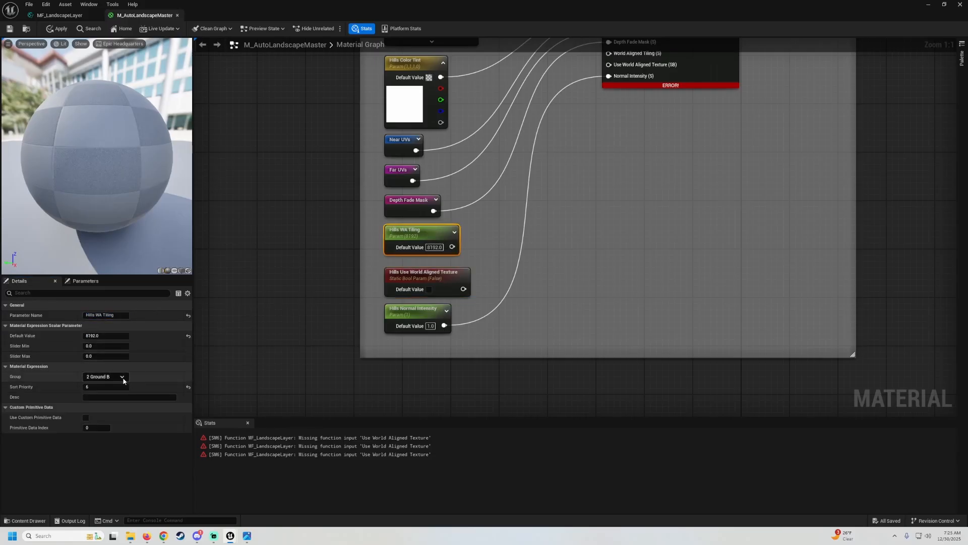
{"action": "left_click", "coordinate": [124, 381]}
{"action": "left_click", "coordinate": [92, 401]}
Connect Hills WA Tiling and Hills Use World Aligned Texture to the matching inputs of the layer's MF_LandscapeLayer node.
{"action": "right_click_drag", "start_coordinate": [453, 243], "coordinate": [418, 315]}
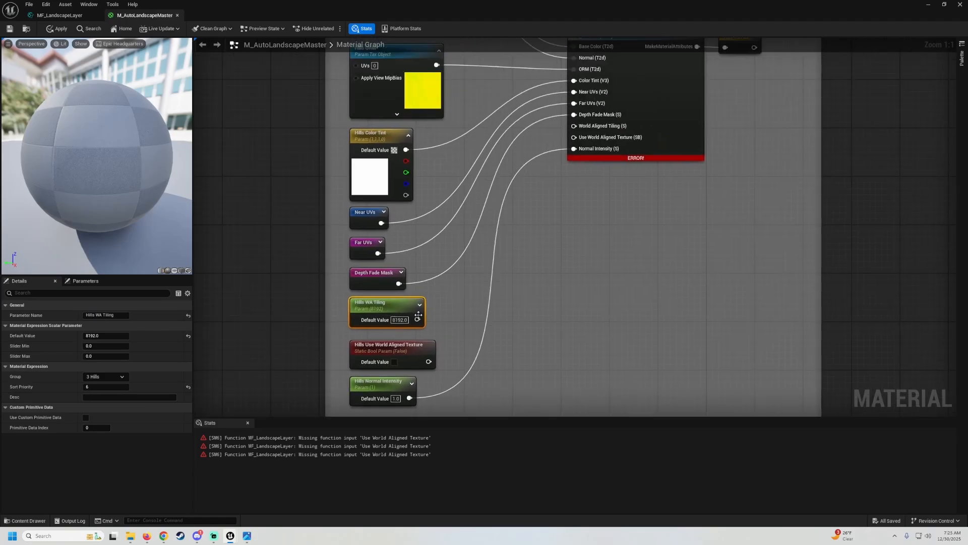
{"action": "left_click_drag", "start_coordinate": [418, 319], "coordinate": [501, 177]}
{"action": "left_click_drag", "start_coordinate": [569, 126], "coordinate": [574, 126]}
{"action": "left_click_drag", "start_coordinate": [428, 361], "coordinate": [573, 137]}
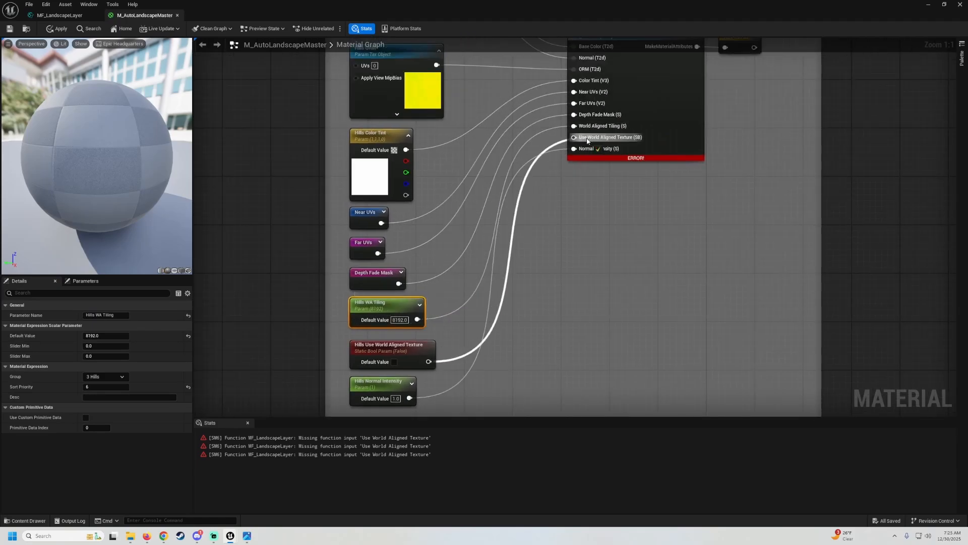
Move the entire Hills layer up until it sits just below the Ground B layer.
{"action": "scroll", "coordinate": [530, 204], "scroll_direction": "down", "scroll_amount": 4}
{"action": "right_click_drag", "start_coordinate": [530, 206], "coordinate": [489, 276]}
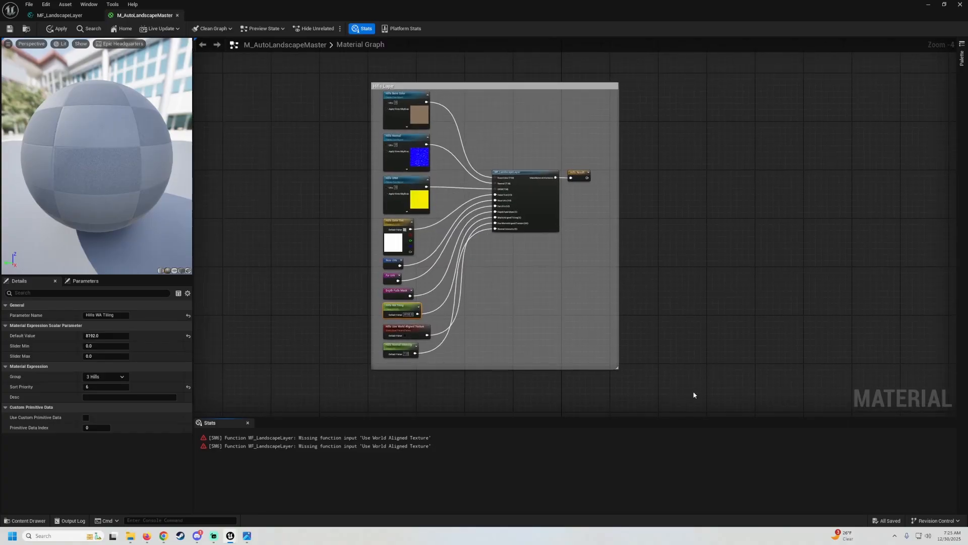
{"action": "left_click_drag", "start_coordinate": [695, 394], "coordinate": [346, 78]}
{"action": "right_click_drag", "start_coordinate": [363, 76], "coordinate": [382, 221]}
{"action": "key", "text": "Up"}
{"action": "key", "text": "Up"}
{"action": "key", "text": "Up"}
{"action": "key", "text": "Up"}
{"action": "key", "text": "Up"}
{"action": "key", "text": "Up"}
{"action": "key", "text": "Up"}
{"action": "key", "text": "Up"}
{"action": "key", "text": "Up"}
{"action": "key", "text": "Up"}
{"action": "key", "text": "Up"}
{"action": "key", "text": "Up"}
{"action": "key", "text": "Up"}
{"action": "key", "text": "Up"}
{"action": "key", "text": "Up"}
{"action": "key", "text": "Up"}
{"action": "key", "text": "Up"}
{"action": "key", "text": "Up"}
{"action": "key", "text": "Up"}
{"action": "key", "text": "Up"}
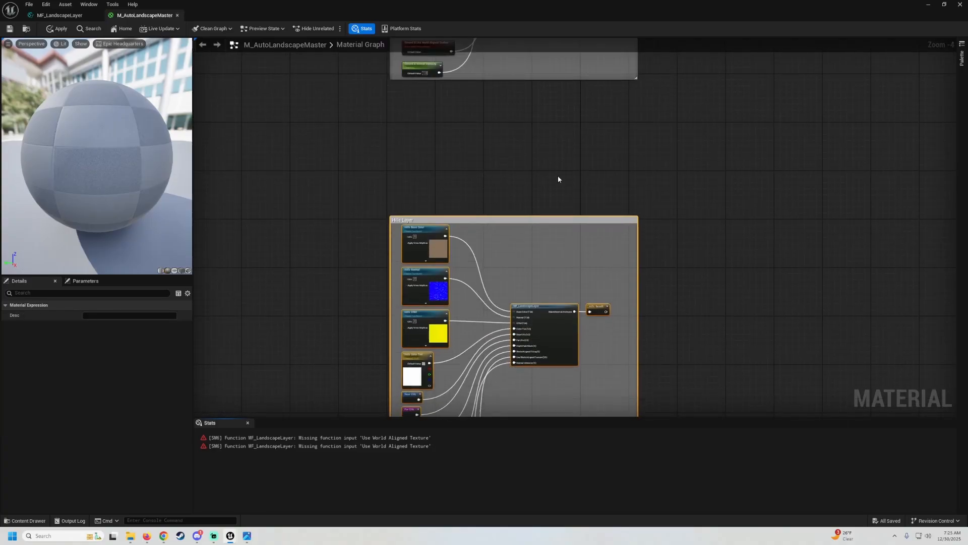
{"action": "key", "text": "Up"}
{"action": "key", "text": "Up"}
{"action": "key", "text": "Up"}
{"action": "key", "text": "Up"}
{"action": "key", "text": "Up"}
{"action": "key", "text": "Up"}
{"action": "key", "text": "Up"}
{"action": "key", "text": "Up"}
{"action": "key", "text": "Up"}
{"action": "key", "text": "Up"}
{"action": "key", "text": "Up"}
{"action": "key", "text": "Up"}
{"action": "key", "text": "Up"}
{"action": "key", "text": "Up"}
{"action": "key", "text": "Up"}
{"action": "key", "text": "Up"}
{"action": "key", "text": "Up"}
{"action": "key", "text": "Up"}
{"action": "key", "text": "Up"}
{"action": "key", "text": "Up"}
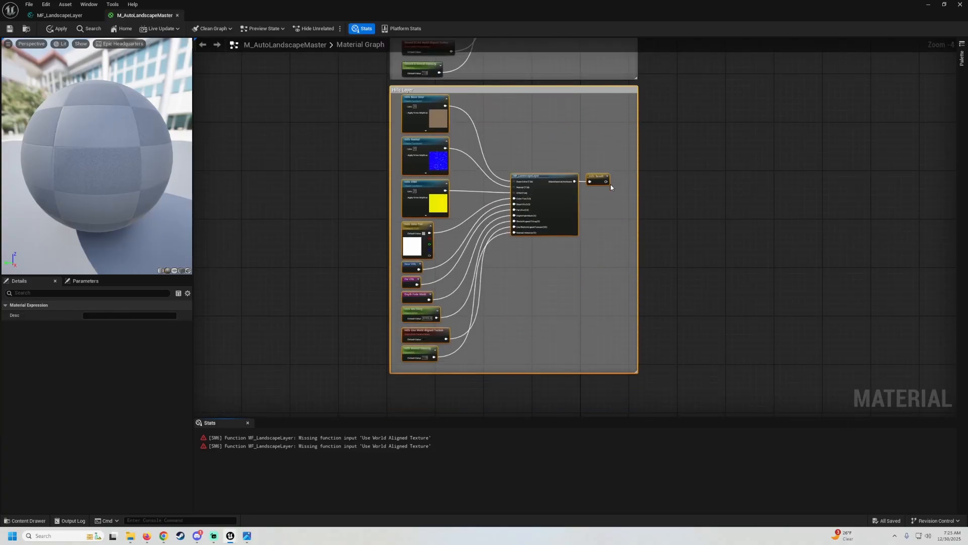
Move the entire Cliffs layer up until it sits just below the Hills layer.
{"action": "scroll", "coordinate": [665, 237], "scroll_direction": "down", "scroll_amount": 2}
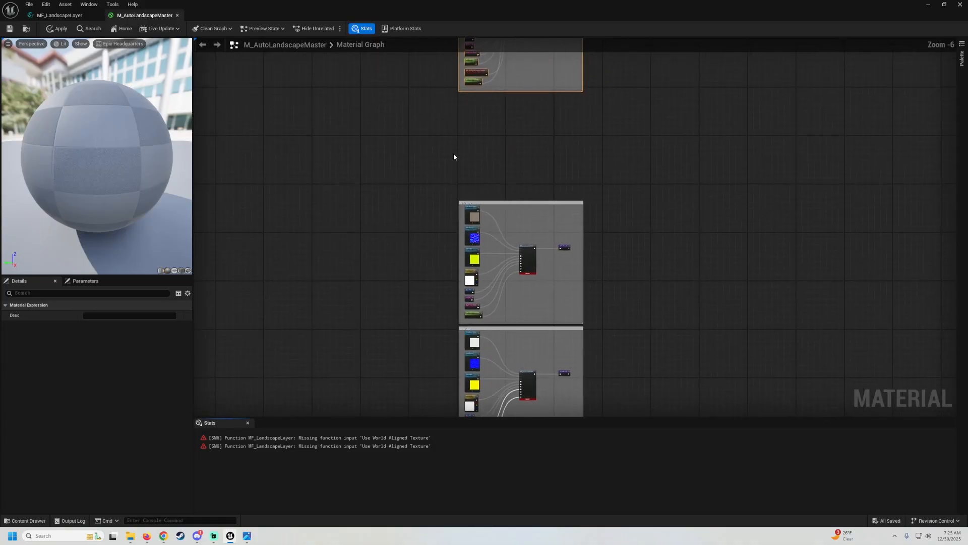
{"action": "left_click_drag", "start_coordinate": [453, 154], "coordinate": [649, 307]}
{"action": "left_click_drag", "start_coordinate": [669, 343], "coordinate": [671, 323]}
{"action": "key", "text": "Up"}
{"action": "key", "text": "Up"}
{"action": "key", "text": "Up"}
{"action": "key", "text": "Up"}
{"action": "key", "text": "Up"}
{"action": "key", "text": "Up"}
{"action": "key", "text": "Up"}
{"action": "key", "text": "Up"}
{"action": "key", "text": "Up"}
{"action": "key", "text": "Up"}
{"action": "key", "text": "Up"}
{"action": "key", "text": "Up"}
{"action": "key", "text": "Up"}
{"action": "key", "text": "Up"}
{"action": "key", "text": "Up"}
{"action": "key", "text": "Up"}
{"action": "key", "text": "Up"}
{"action": "key", "text": "Up"}
{"action": "key", "text": "Up"}
{"action": "key", "text": "Up"}
{"action": "key", "text": "Up"}
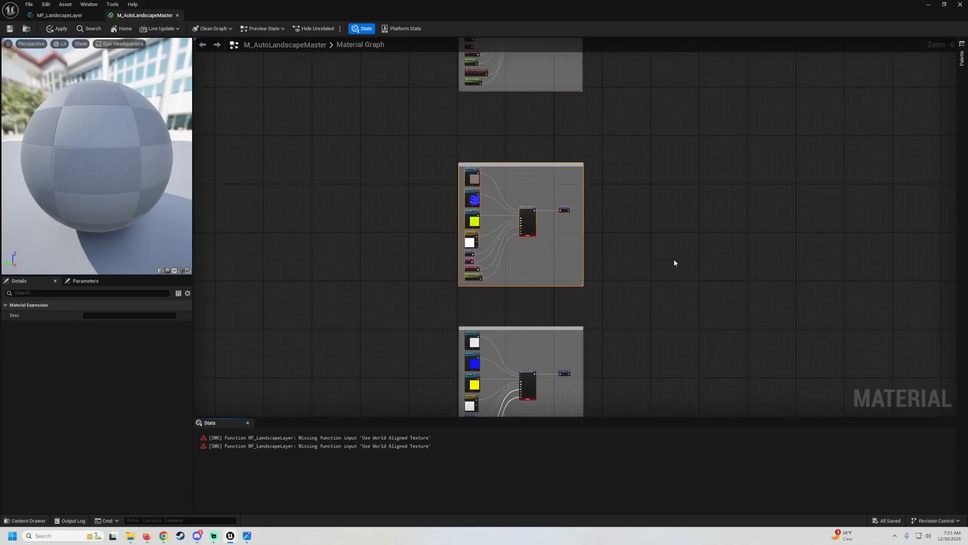
{"action": "key", "text": "Up"}
{"action": "key", "text": "Up"}
{"action": "key", "text": "Up"}
{"action": "key", "text": "Up"}
{"action": "key", "text": "Up"}
{"action": "key", "text": "Up"}
{"action": "key", "text": "Up"}
{"action": "key", "text": "Up"}
{"action": "key", "text": "Up"}
{"action": "key", "text": "Up"}
{"action": "key", "text": "Up"}
{"action": "key", "text": "Up"}
{"action": "key", "text": "Up"}
{"action": "key", "text": "Up"}
{"action": "key", "text": "Up"}
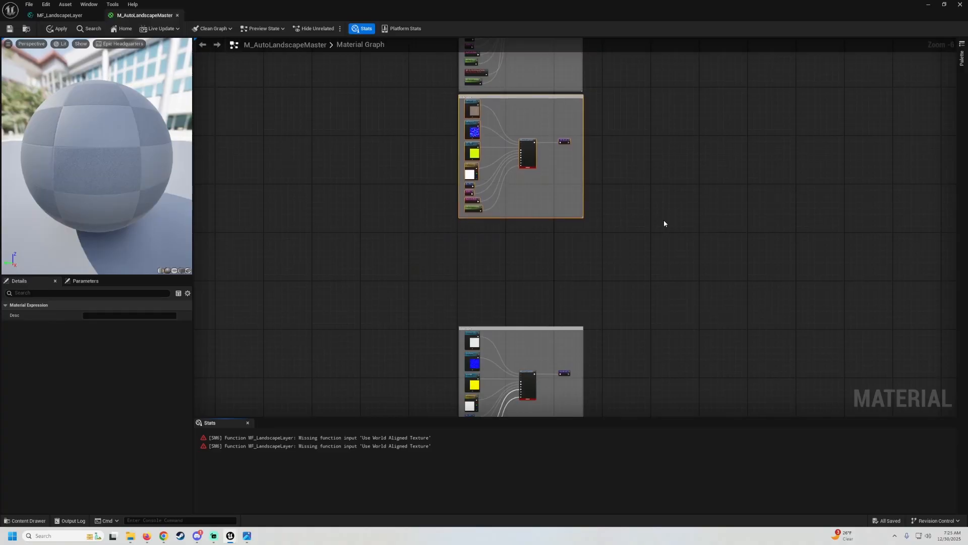
Copy the Hills WA Tiling and Hills Use World Aligned Texture parameters and paste them into the Cliffs layer.
{"action": "right_click_drag", "start_coordinate": [603, 150], "coordinate": [600, 191]}
{"action": "scroll", "coordinate": [600, 194], "scroll_direction": "up", "scroll_amount": 3}
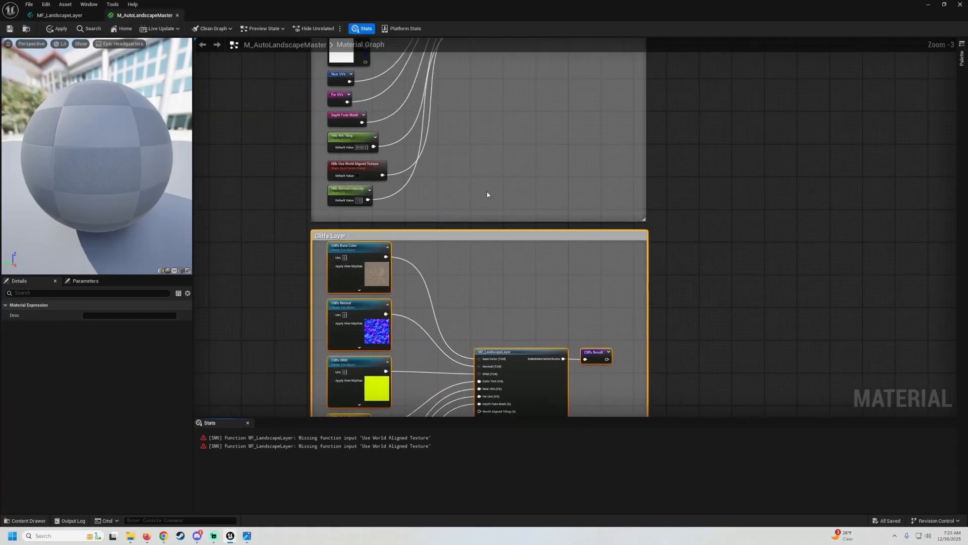
{"action": "left_click_drag", "start_coordinate": [439, 176], "coordinate": [357, 137]}
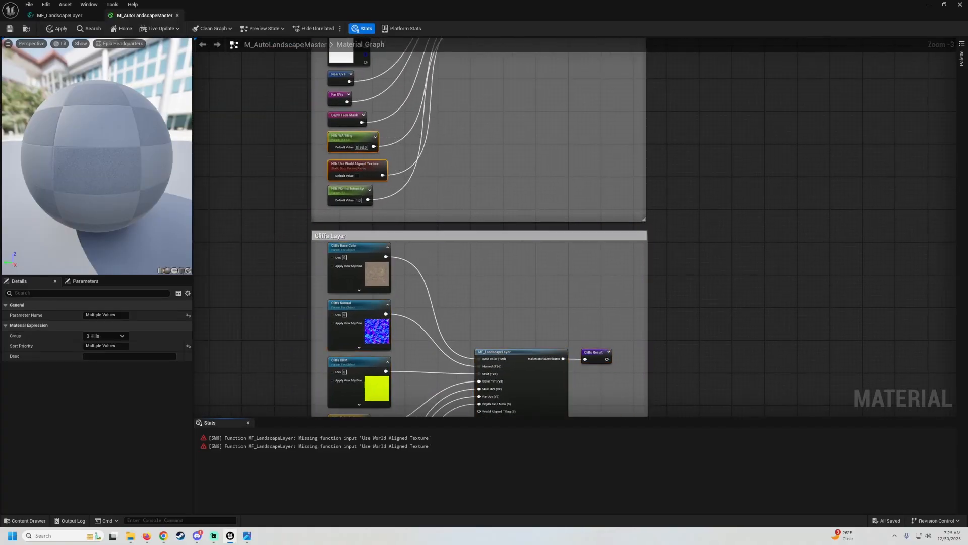
{"action": "right_click_drag", "start_coordinate": [434, 393], "coordinate": [488, 288]}
{"action": "key", "text": "ctrl+v"}
{"action": "scroll", "coordinate": [484, 228], "scroll_direction": "up", "scroll_amount": 3}
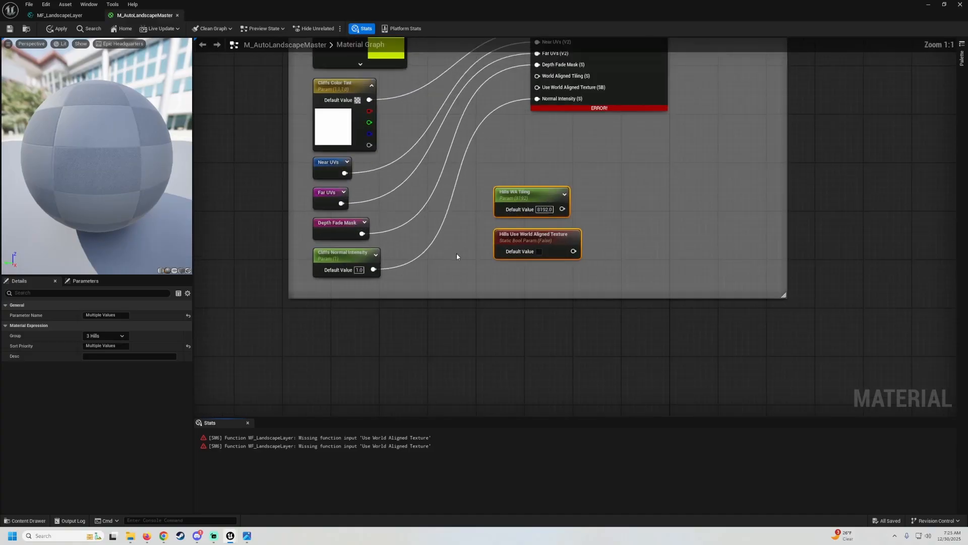
Move Cliffs Normal Intensity down and stack the two pasted Hills parameters between Depth Fade Mask and Cliffs Normal Intensity.
{"action": "left_click_drag", "start_coordinate": [402, 273], "coordinate": [357, 260]}
{"action": "key", "text": "Down"}
{"action": "key", "text": "Down"}
{"action": "key", "text": "Down"}
{"action": "key", "text": "Down"}
{"action": "key", "text": "Down"}
{"action": "key", "text": "Down"}
{"action": "key", "text": "Down"}
{"action": "key", "text": "Down"}
{"action": "key", "text": "Down"}
{"action": "key", "text": "Down"}
{"action": "key", "text": "Down"}
{"action": "key", "text": "Down"}
{"action": "key", "text": "Down"}
{"action": "key", "text": "Down"}
{"action": "key", "text": "Down"}
{"action": "key", "text": "Down"}
{"action": "key", "text": "Down"}
{"action": "key", "text": "Down"}
{"action": "key", "text": "Down"}
{"action": "key", "text": "Down"}
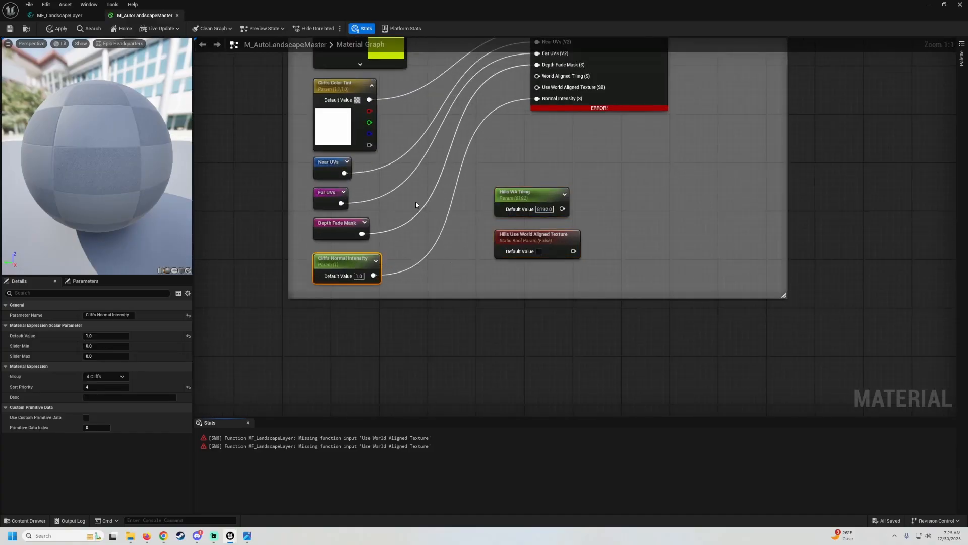
{"action": "left_click_drag", "start_coordinate": [515, 173], "coordinate": [529, 247]}
{"action": "left_click_drag", "start_coordinate": [528, 247], "coordinate": [355, 301]}
{"action": "left_click_drag", "start_coordinate": [343, 387], "coordinate": [343, 345]}
Rename the pasted parameters Cliffs WA Tiling and Cliffs Use World Aligned Texture, and set the latter's default value to true.
{"action": "left_click", "coordinate": [348, 263]}
{"action": "right_click_drag", "start_coordinate": [460, 208], "coordinate": [495, 224]}
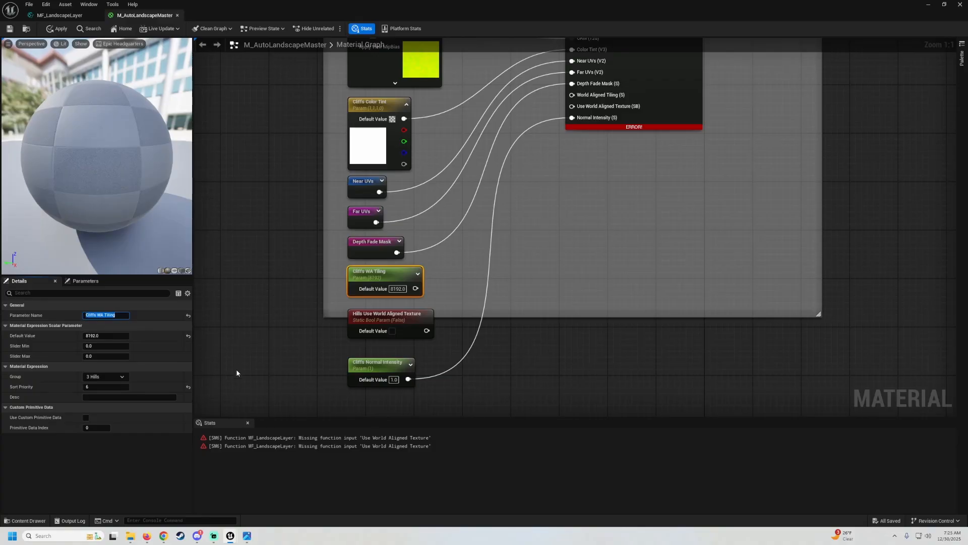
{"action": "left_click", "coordinate": [355, 310]}
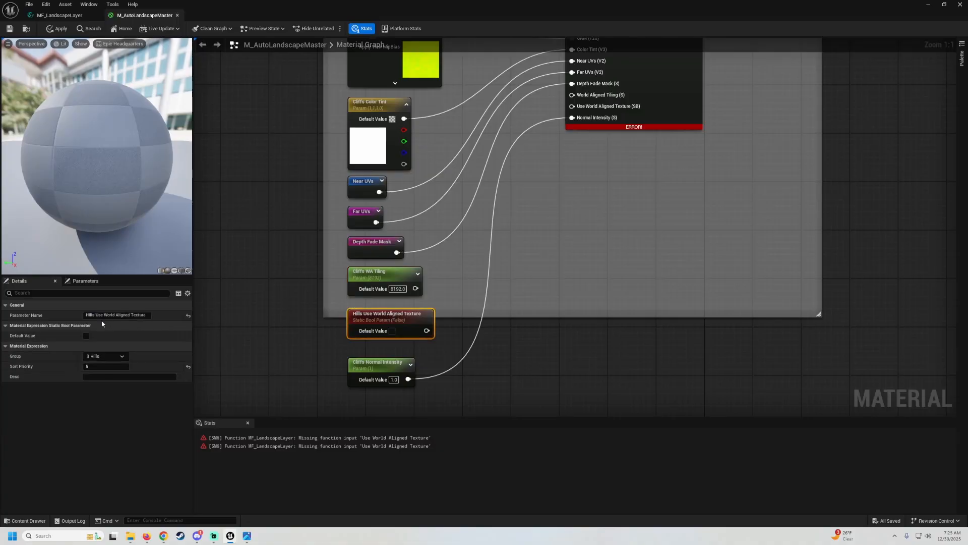
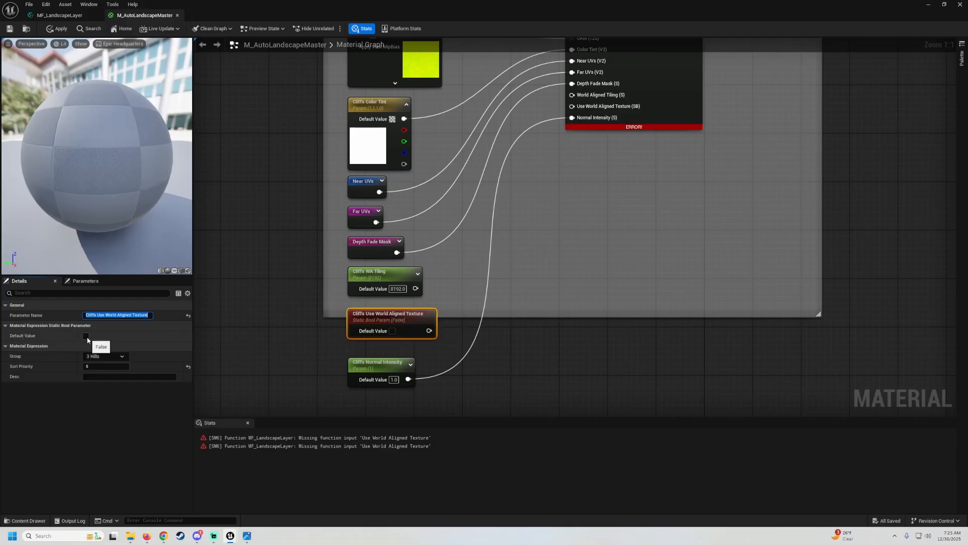
Assign Cliffs WA Tiling and Cliffs Use World Aligned Texture to the group 4 Cliffs.
{"action": "left_click", "coordinate": [360, 276]}
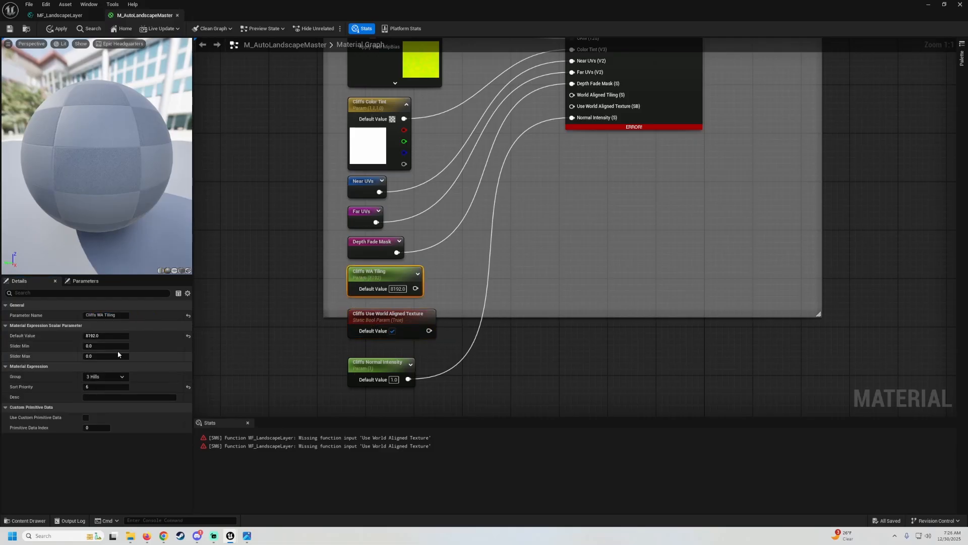
{"action": "left_click", "coordinate": [121, 378]}
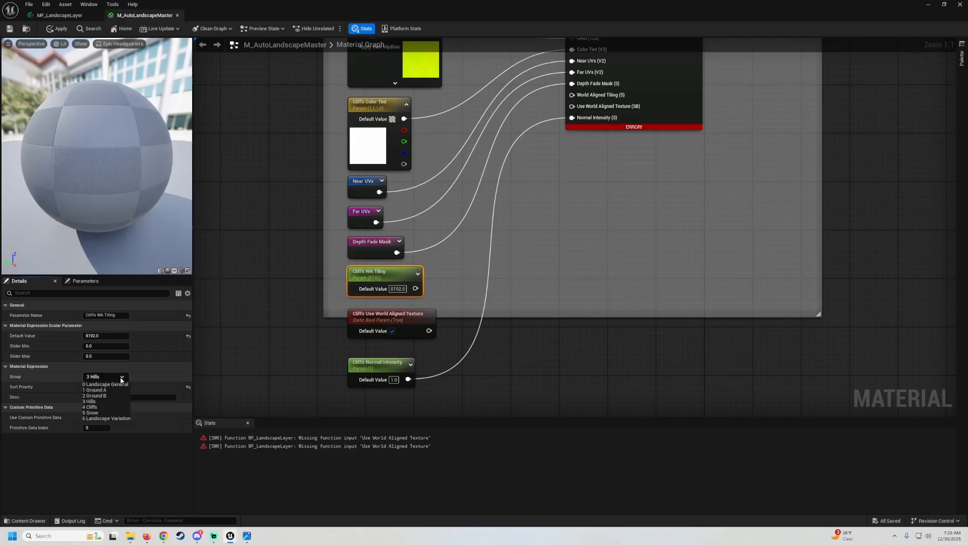
{"action": "left_click", "coordinate": [98, 407]}
{"action": "left_click", "coordinate": [363, 318]}
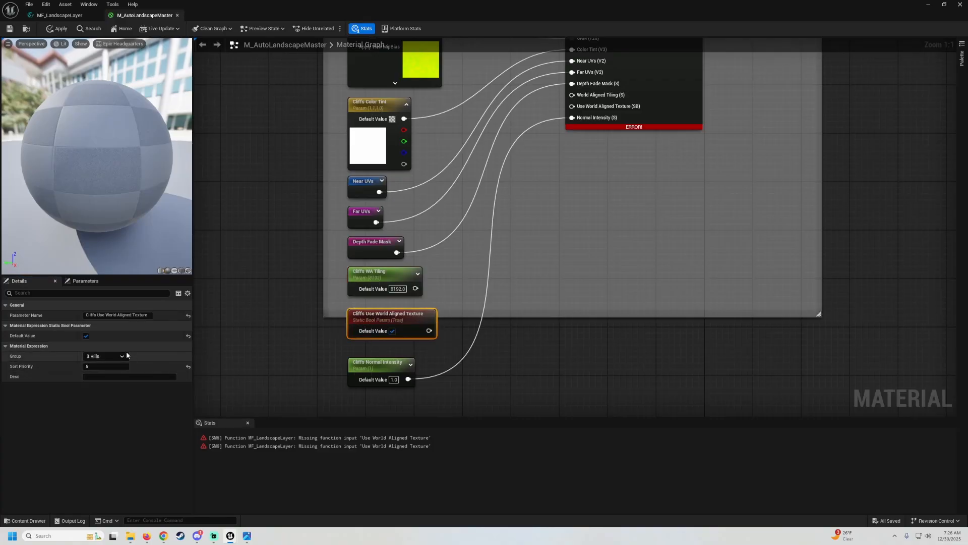
{"action": "left_click", "coordinate": [89, 386]}
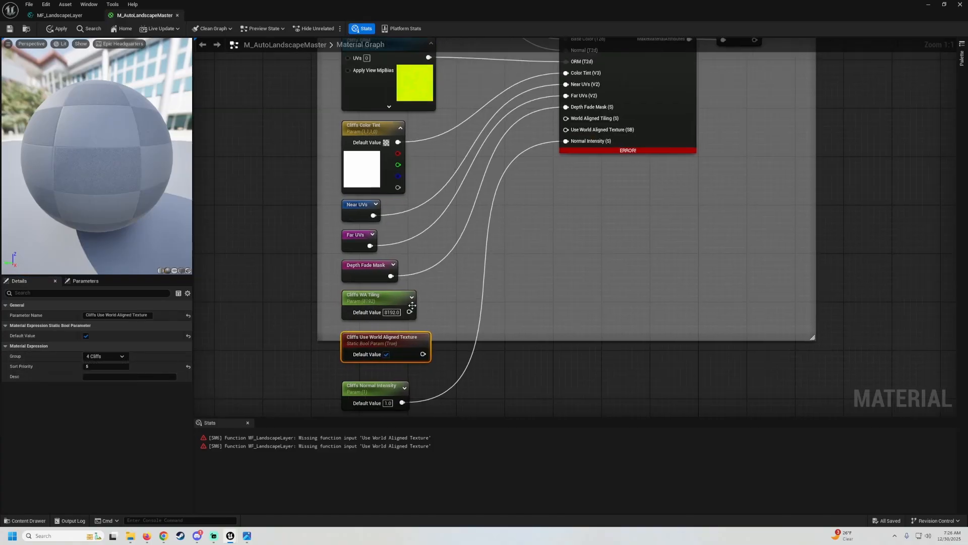
Connect both new Cliffs parameters to the layer's World Aligned Tiling and Use World Aligned Texture inputs, and extend the comment box around them.
{"action": "left_click_drag", "start_coordinate": [409, 312], "coordinate": [566, 118]}
{"action": "left_click_drag", "start_coordinate": [422, 354], "coordinate": [565, 129]}
{"action": "right_click_drag", "start_coordinate": [351, 320], "coordinate": [333, 231]}
{"action": "left_click", "coordinate": [352, 247]}
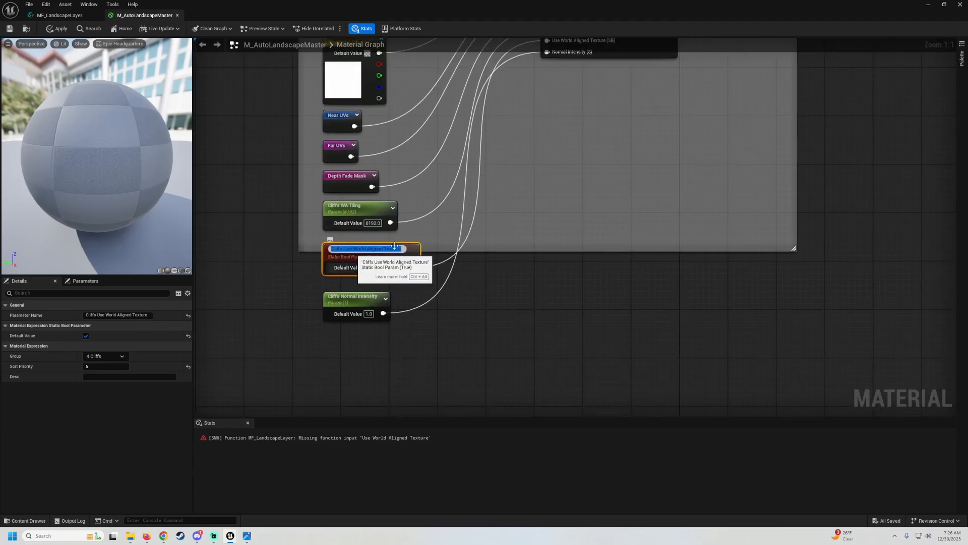
{"action": "left_click_drag", "start_coordinate": [495, 250], "coordinate": [505, 335]}
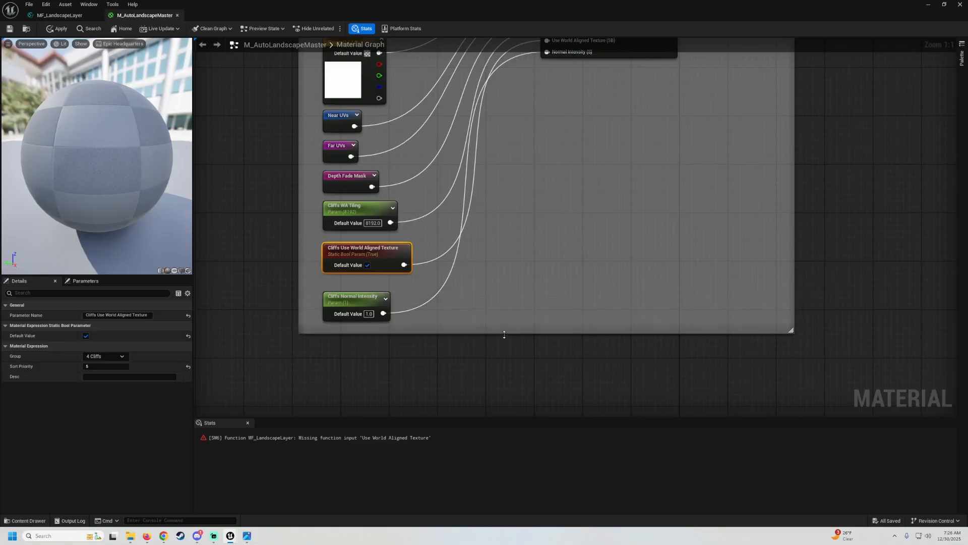
{"action": "right_click_drag", "start_coordinate": [520, 266], "coordinate": [522, 308]}
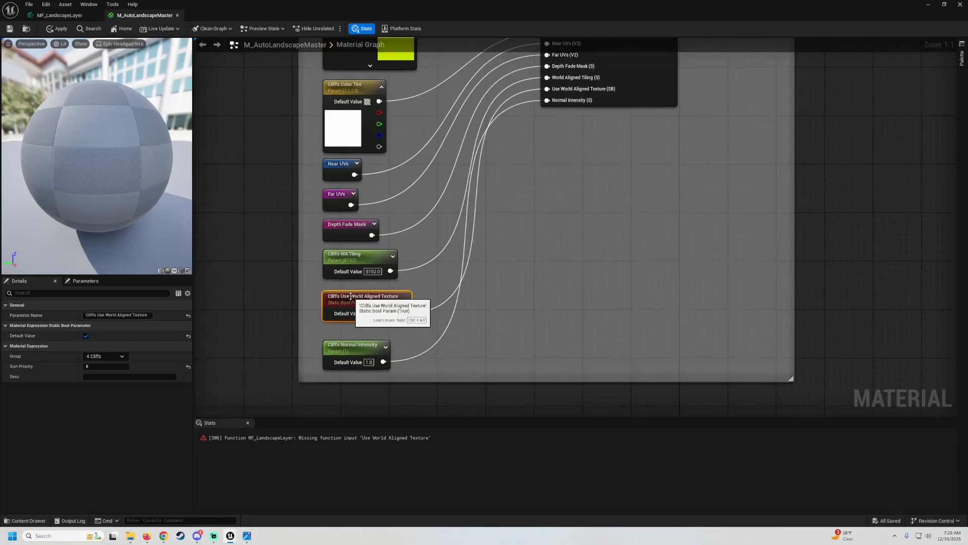
Copy the Cliffs WA Tiling and Cliffs Use World Aligned Texture parameters and paste them beside the Snow layer.
{"action": "scroll", "coordinate": [423, 265], "scroll_direction": "down", "scroll_amount": 3}
{"action": "right_click_drag", "start_coordinate": [425, 254], "coordinate": [435, 65]}
{"action": "right_click_drag", "start_coordinate": [449, 118], "coordinate": [460, 218]}
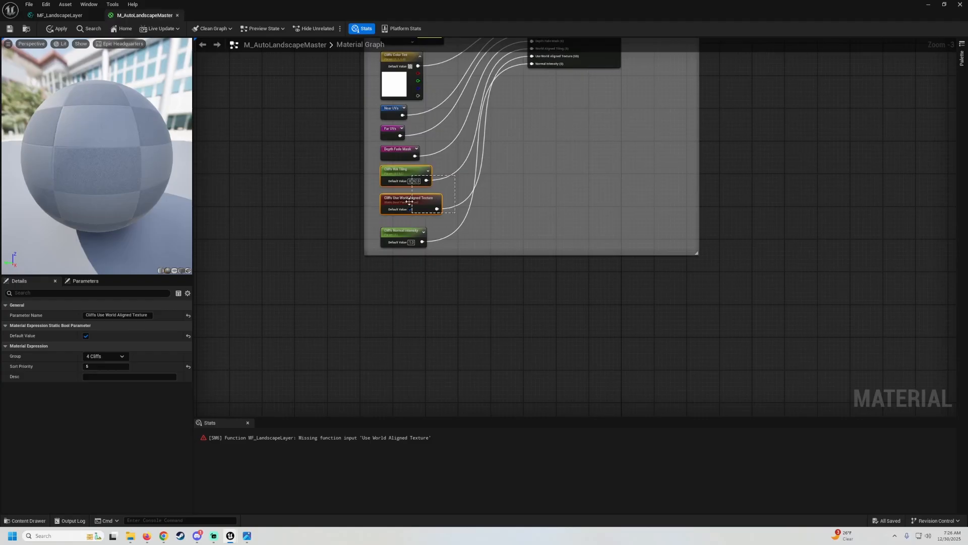
{"action": "scroll", "coordinate": [401, 225], "scroll_direction": "up", "scroll_amount": 2}
{"action": "left_click", "coordinate": [395, 228]}
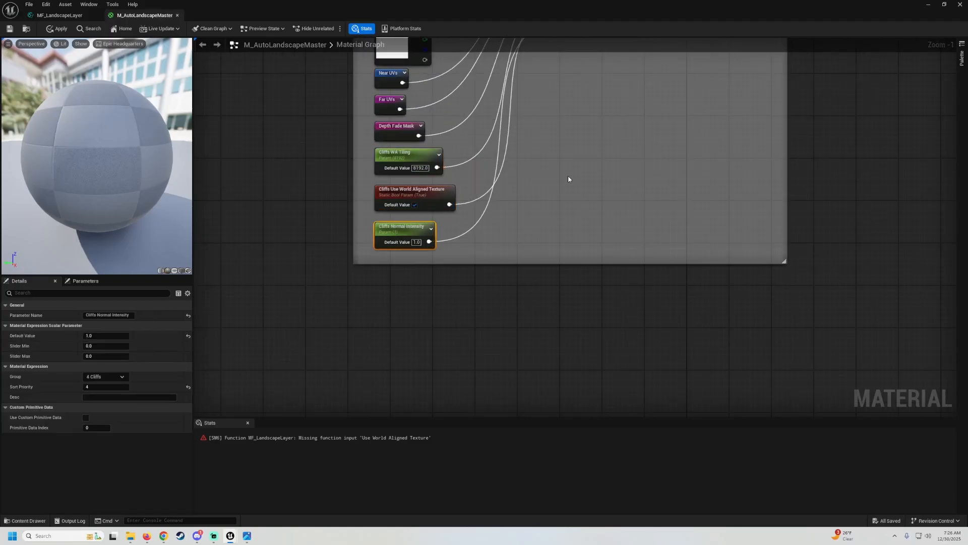
{"action": "right_click_drag", "start_coordinate": [568, 179], "coordinate": [574, 208]}
{"action": "left_click_drag", "start_coordinate": [440, 205], "coordinate": [420, 189]}
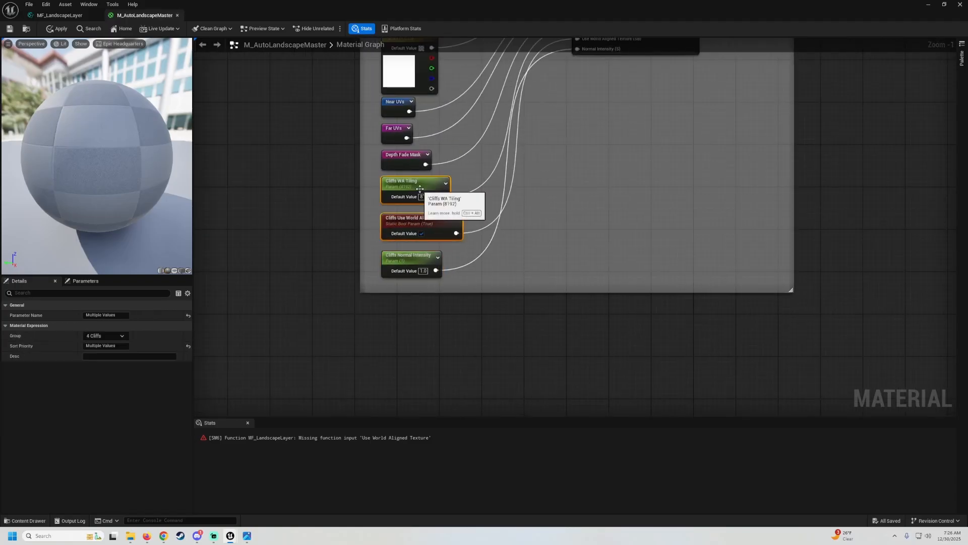
{"action": "scroll", "coordinate": [499, 207], "scroll_direction": "down", "scroll_amount": 5}
{"action": "right_click_drag", "start_coordinate": [515, 218], "coordinate": [457, 107]}
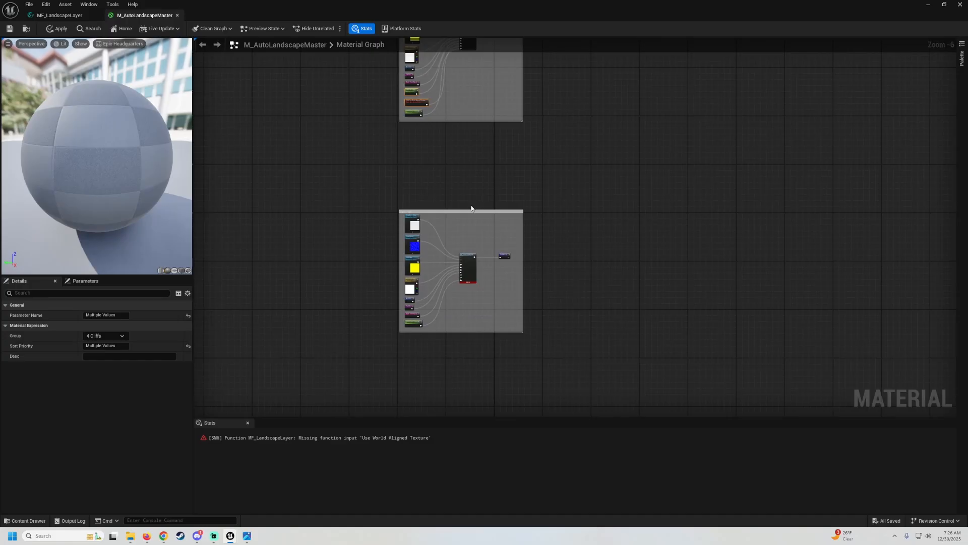
{"action": "scroll", "coordinate": [469, 225], "scroll_direction": "up", "scroll_amount": 4}
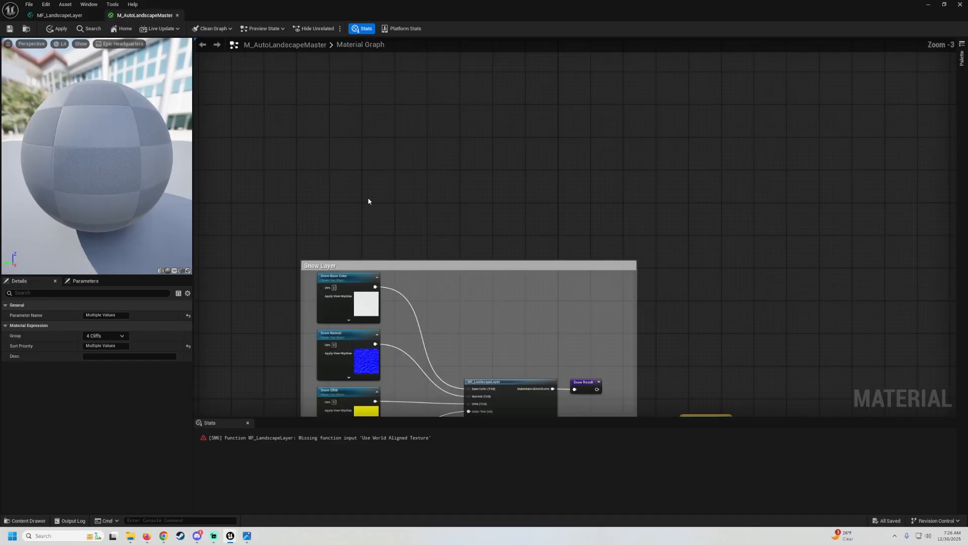
{"action": "scroll", "coordinate": [367, 201], "scroll_direction": "down", "scroll_amount": 3}
Move the entire Snow layer up toward the Cliffs layer.
{"action": "left_click_drag", "start_coordinate": [317, 192], "coordinate": [505, 428]}
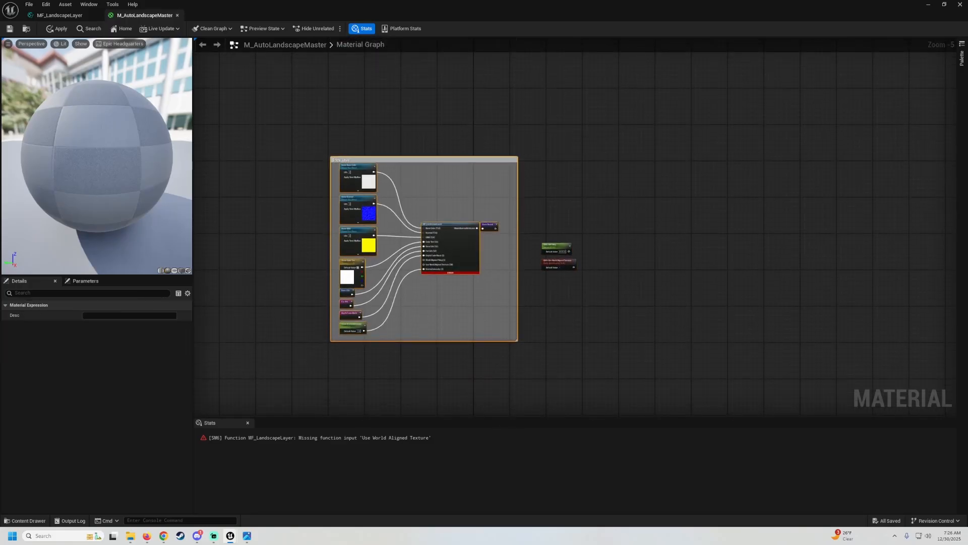
{"action": "right_click_drag", "start_coordinate": [427, 177], "coordinate": [444, 267]}
{"action": "left_click_drag", "start_coordinate": [438, 253], "coordinate": [437, 125]}
Stack the pasted parameters between Depth Fade Mask and Snow Normal Intensity, and extend the Snow comment box down around all nodes.
{"action": "left_click_drag", "start_coordinate": [568, 274], "coordinate": [452, 279]}
{"action": "scroll", "coordinate": [452, 279], "scroll_direction": "up", "scroll_amount": 5}
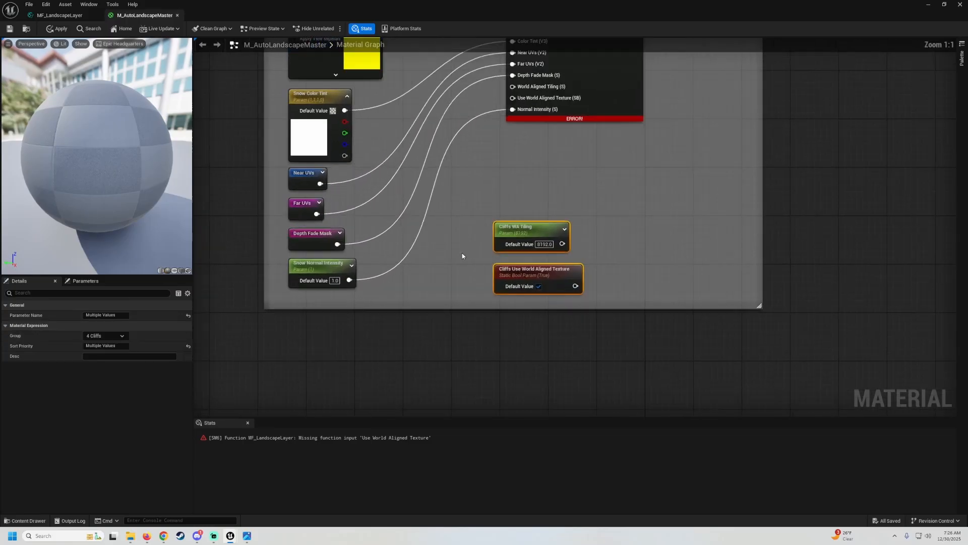
{"action": "left_click_drag", "start_coordinate": [329, 261], "coordinate": [329, 327]}
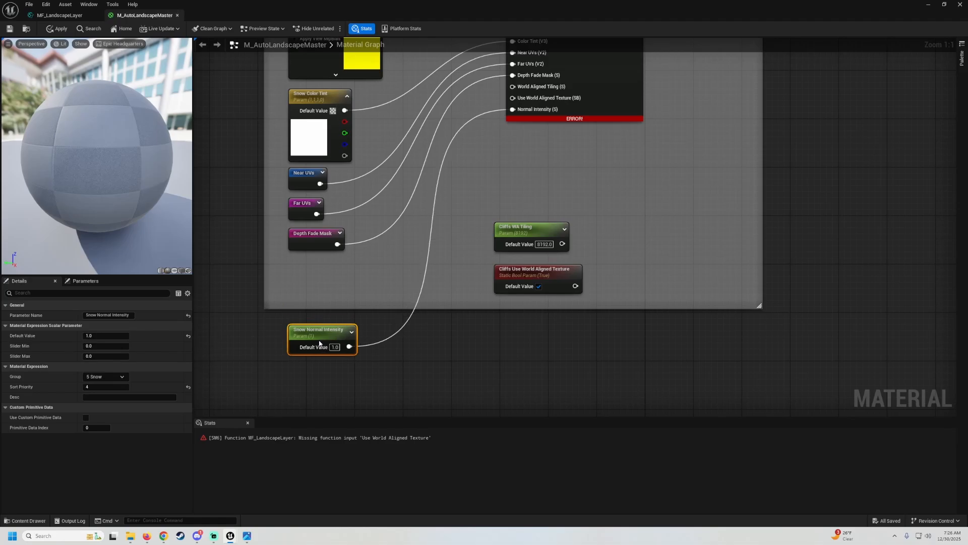
{"action": "left_click", "coordinate": [538, 288], "text": "ctrl"}
{"action": "left_click_drag", "start_coordinate": [547, 240], "coordinate": [341, 279]}
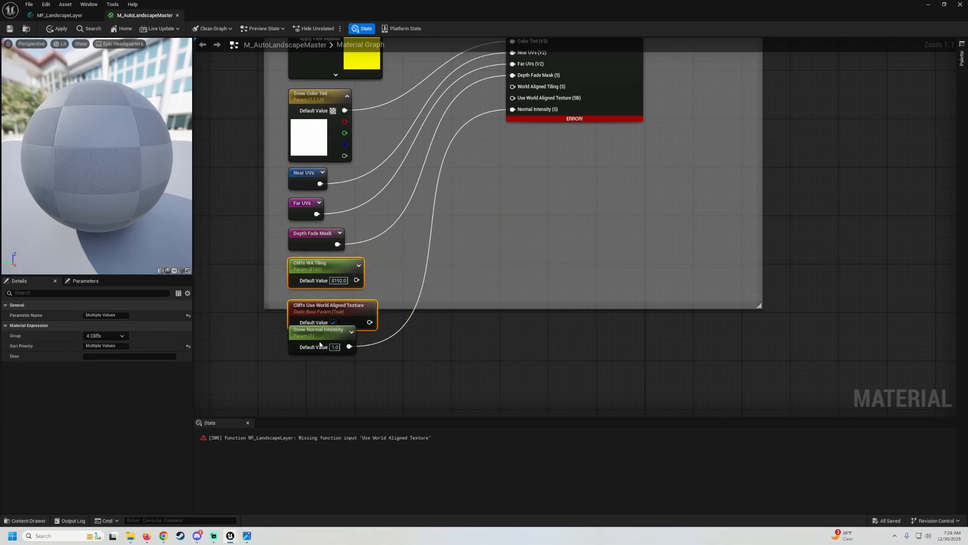
{"action": "left_click_drag", "start_coordinate": [319, 345], "coordinate": [320, 356]}
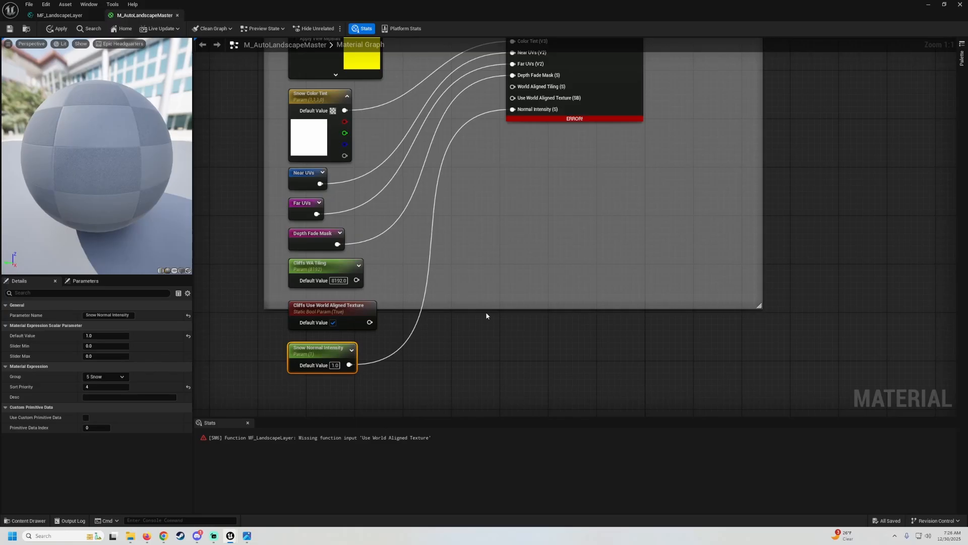
{"action": "left_click_drag", "start_coordinate": [482, 306], "coordinate": [481, 399]}
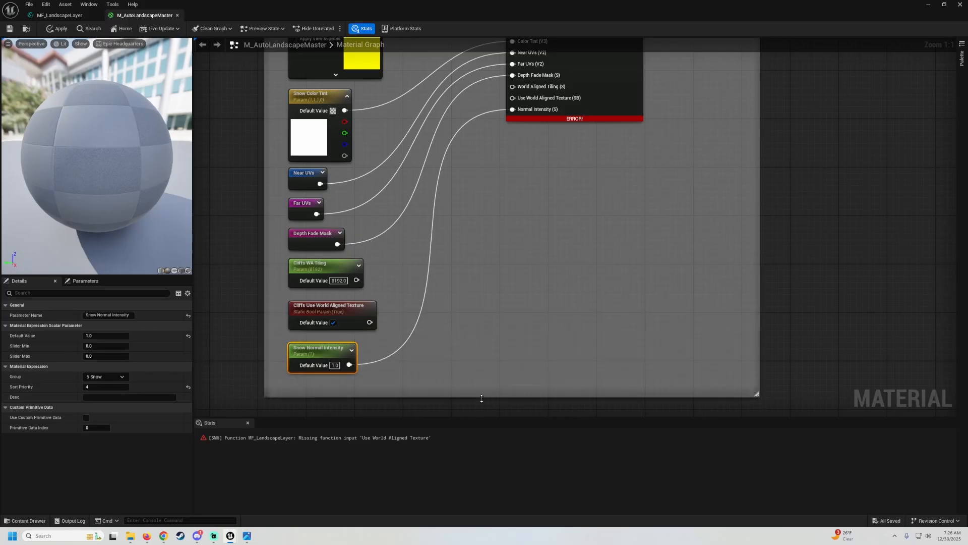
Rename the pasted parameters Snow WA Tiling and Snow Use World Aligned Texture, and set the latter's default value to false.
{"action": "left_click", "coordinate": [302, 280]}
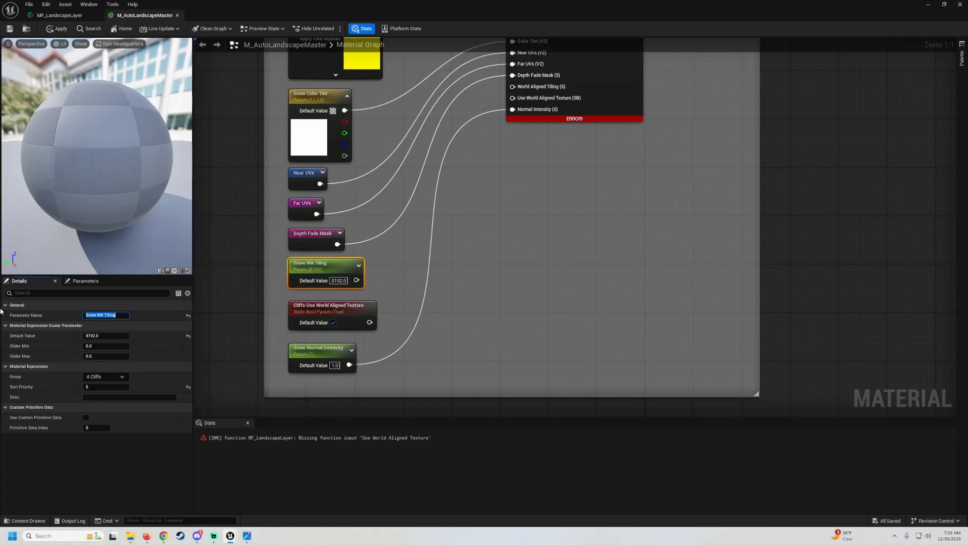
{"action": "left_click", "coordinate": [293, 320]}
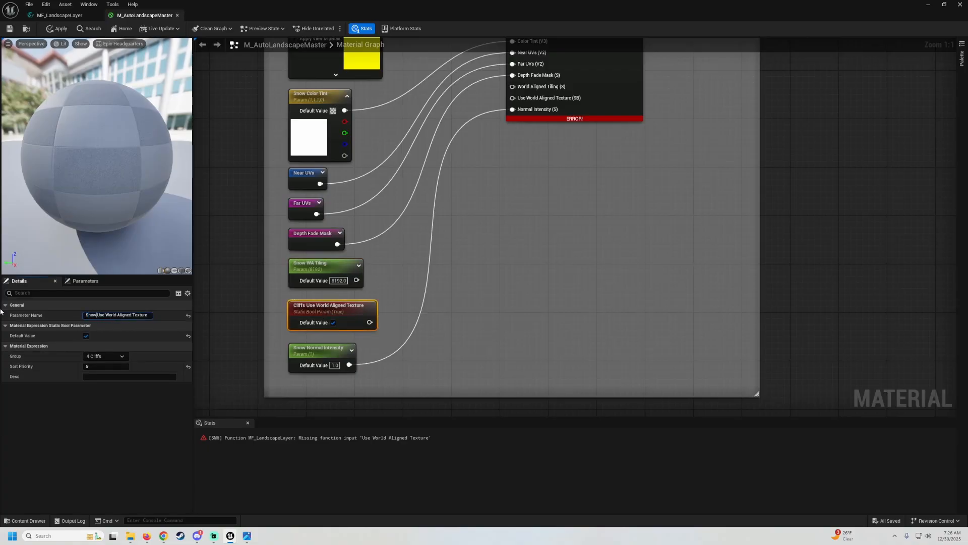
{"action": "left_click", "coordinate": [340, 307]}
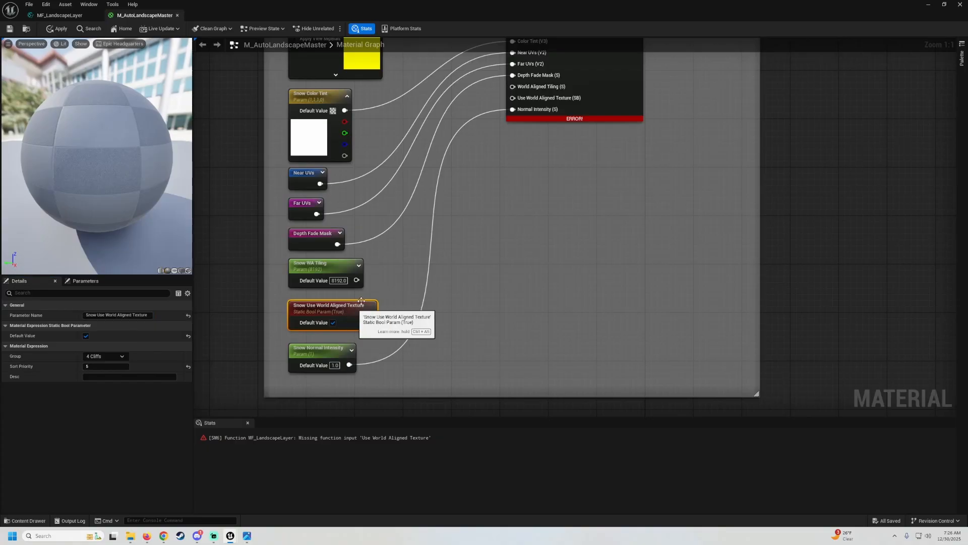
{"action": "left_click", "coordinate": [86, 336]}
Connect Snow WA Tiling and Snow Use World Aligned Texture to the matching inputs of the Snow layer's MF_LandscapeLayer node.
{"action": "right_click_drag", "start_coordinate": [409, 235], "coordinate": [442, 254]}
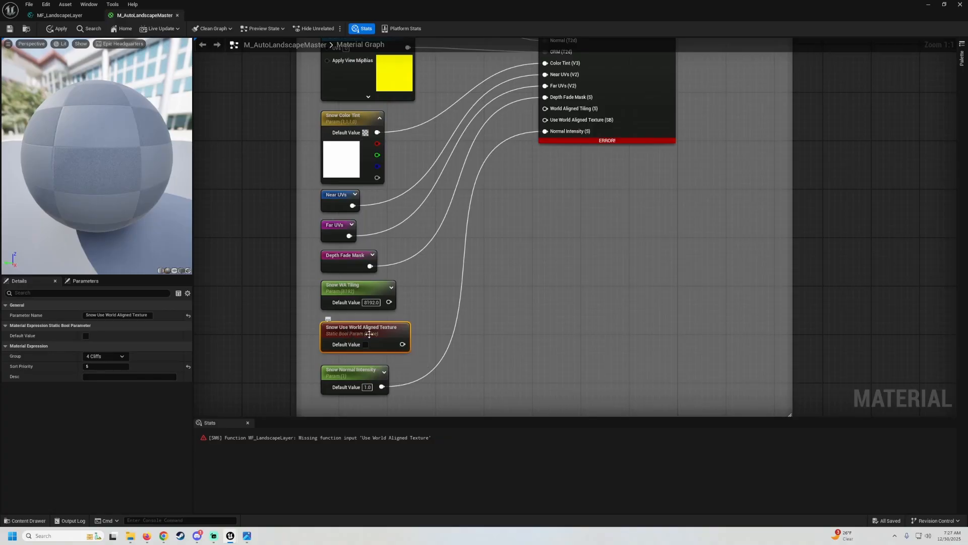
{"action": "right_click_drag", "start_coordinate": [454, 288], "coordinate": [430, 315]}
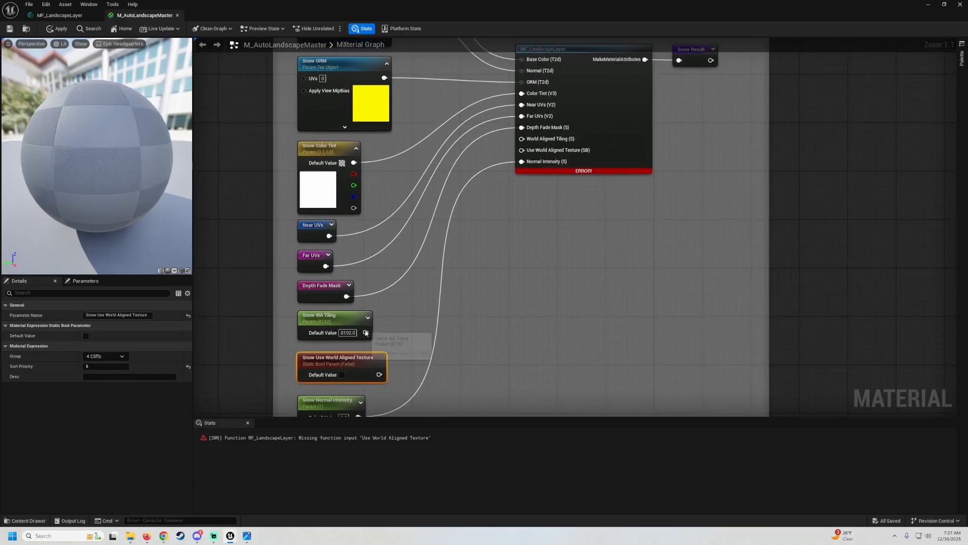
{"action": "left_click_drag", "start_coordinate": [366, 332], "coordinate": [522, 138]}
{"action": "left_click_drag", "start_coordinate": [379, 374], "coordinate": [535, 152]}
Assign both new Snow parameters to the group 5 Snow and apply the material changes.
{"action": "left_click", "coordinate": [352, 312]}
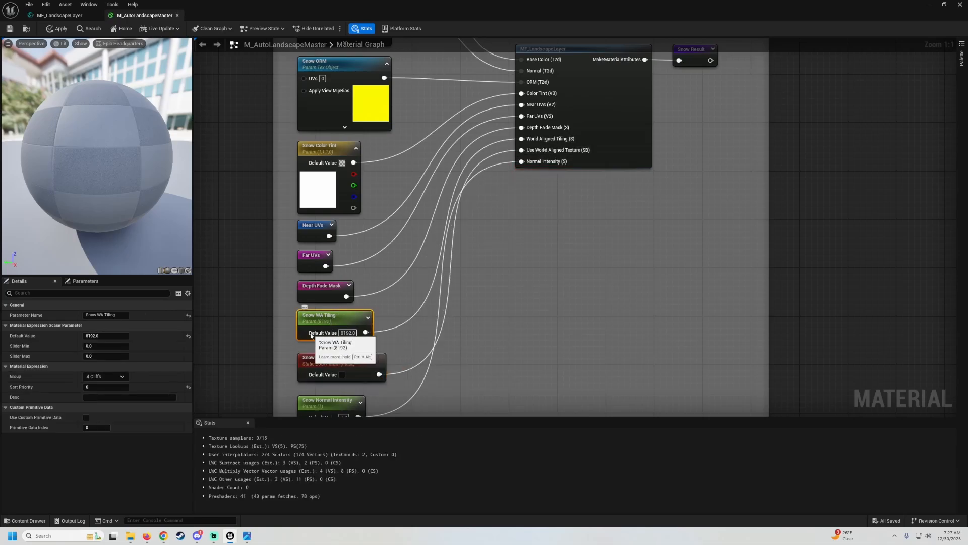
{"action": "left_click", "coordinate": [121, 381]}
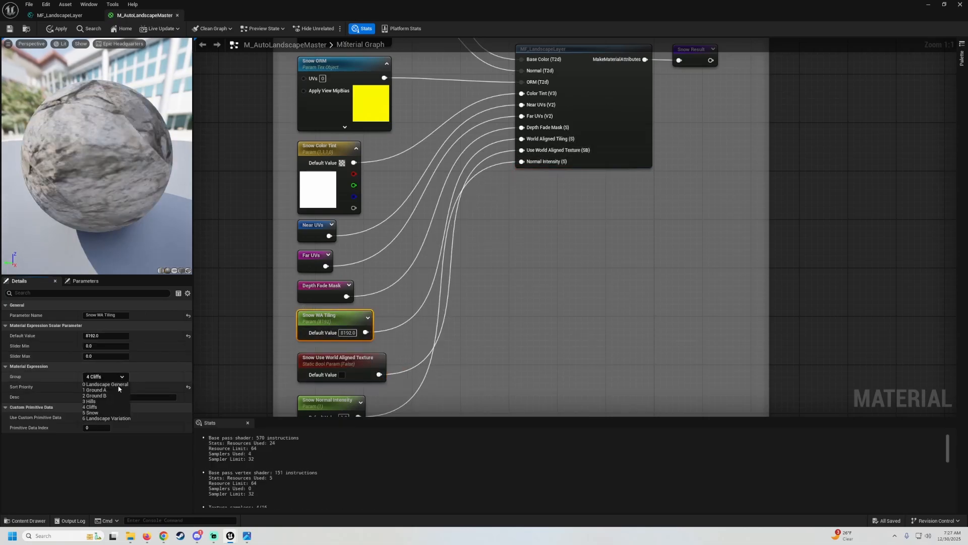
{"action": "left_click", "coordinate": [92, 412]}
{"action": "left_click", "coordinate": [316, 357]}
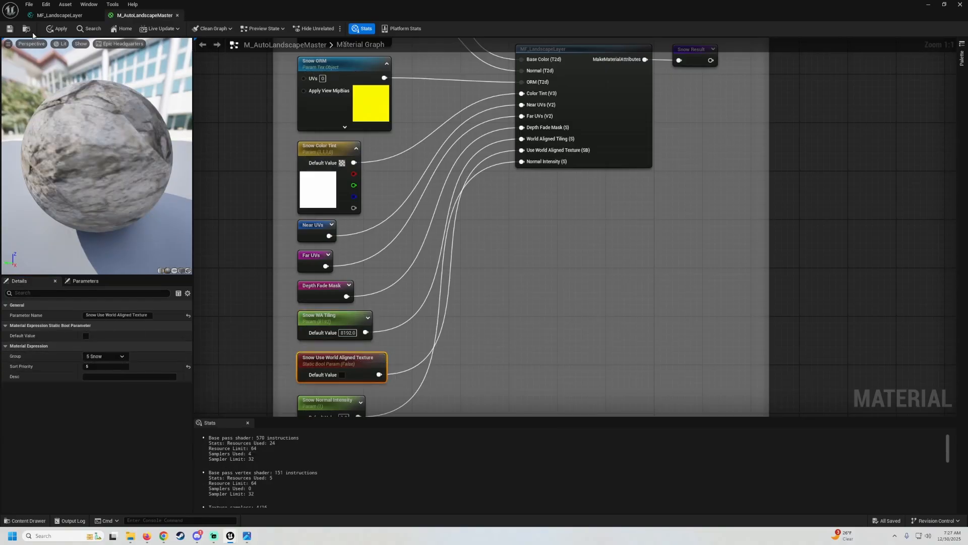
{"action": "left_click", "coordinate": [59, 29]}
Return to the OpenWorld level and move the camera to examine the cliff texture on the mountains.
{"action": "scroll", "coordinate": [441, 204], "scroll_direction": "down", "scroll_amount": 4}
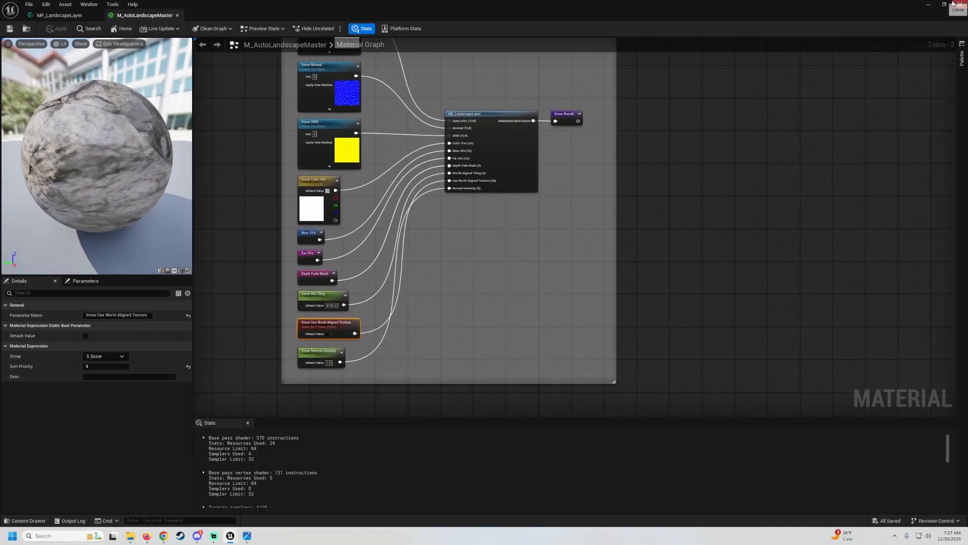
{"action": "left_click", "coordinate": [945, 4]}
{"action": "key", "text": "w"}
{"action": "right_click_drag", "start_coordinate": [467, 210], "coordinate": [455, 218]}
{"action": "key", "text": "s"}
{"action": "right_click_drag", "start_coordinate": [676, 333], "coordinate": [677, 333]}
{"action": "left_click", "coordinate": [614, 346]}
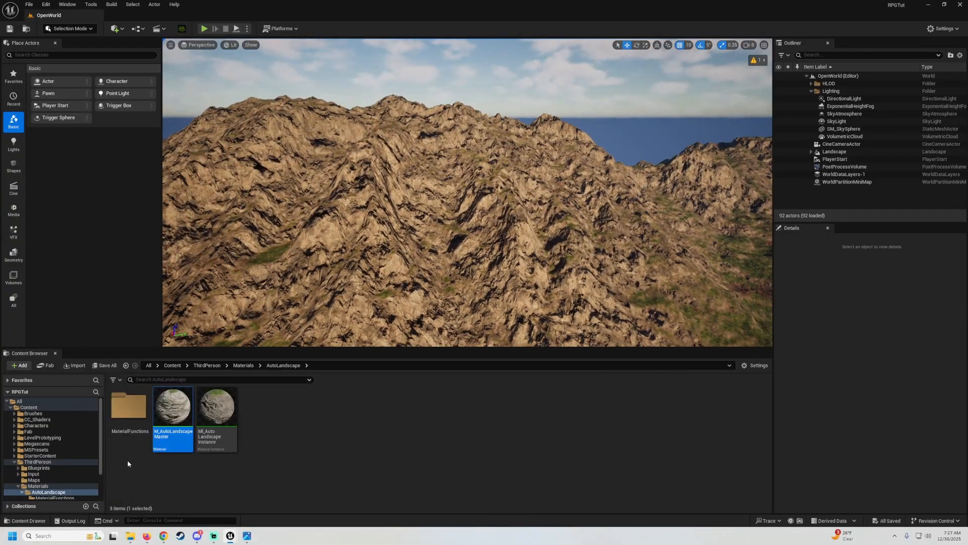
Open the landscape material instance, override Cliffs Use World Aligned Texture and turn it off.
{"action": "double_click", "coordinate": [225, 421]}
{"action": "left_click_drag", "start_coordinate": [515, 349], "coordinate": [326, 286]}
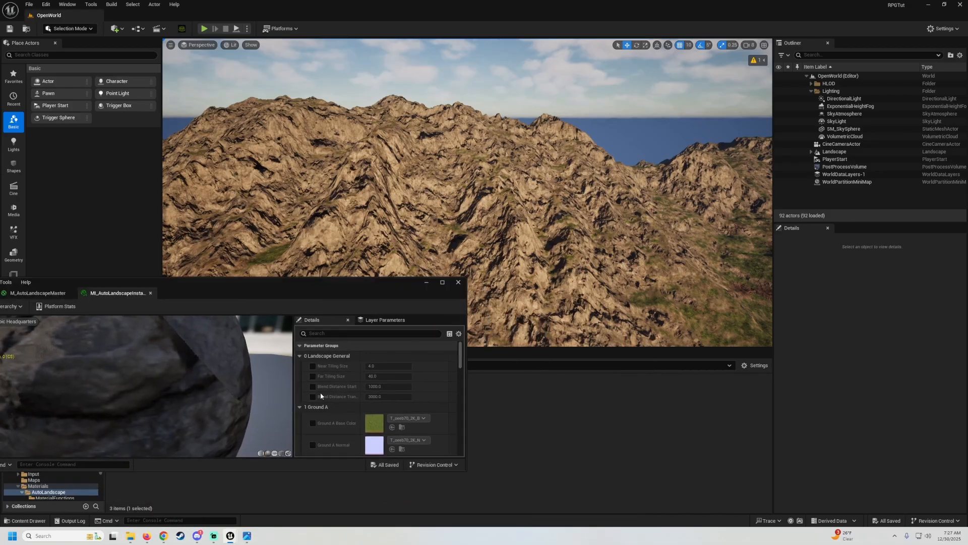
{"action": "scroll", "coordinate": [330, 389], "scroll_direction": "down", "scroll_amount": 4}
{"action": "scroll", "coordinate": [330, 390], "scroll_direction": "down", "scroll_amount": 8}
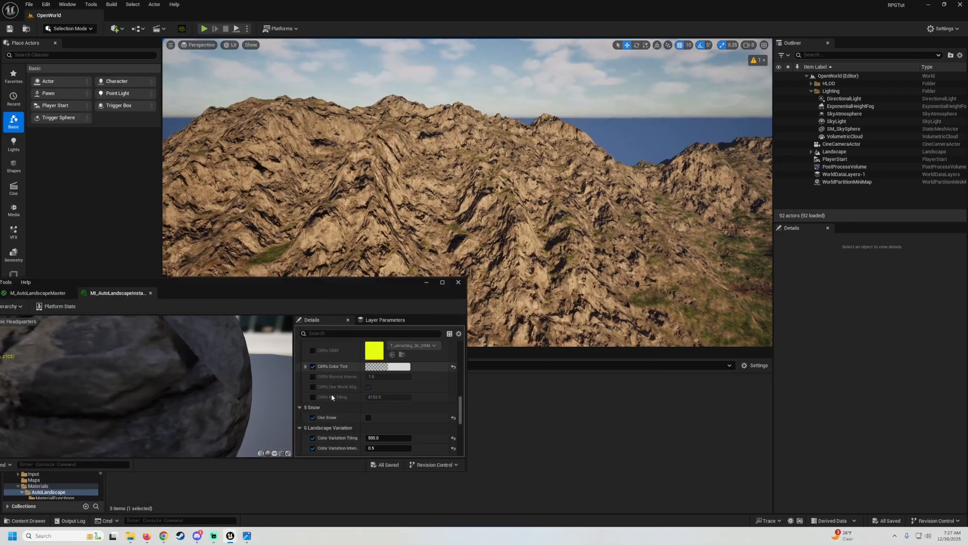
{"action": "left_click", "coordinate": [313, 398]}
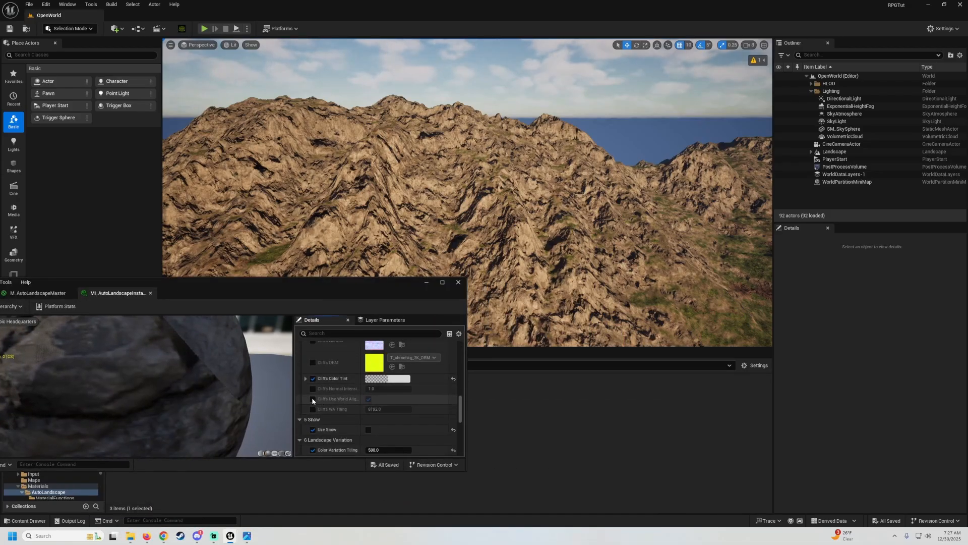
{"action": "left_click", "coordinate": [368, 400]}
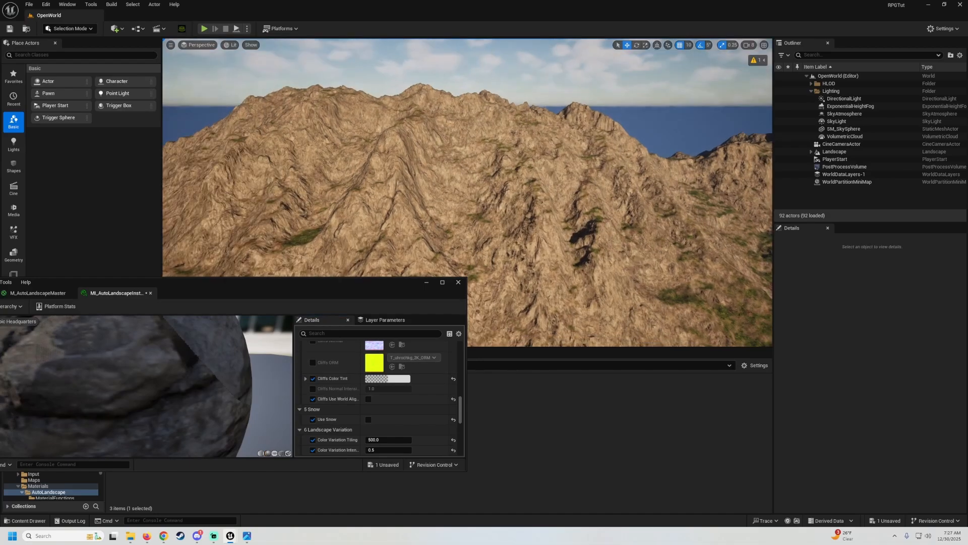
Turn Cliffs Use World Aligned Texture back on and examine the mountain cliffs up close.
{"action": "left_click", "coordinate": [368, 398]}
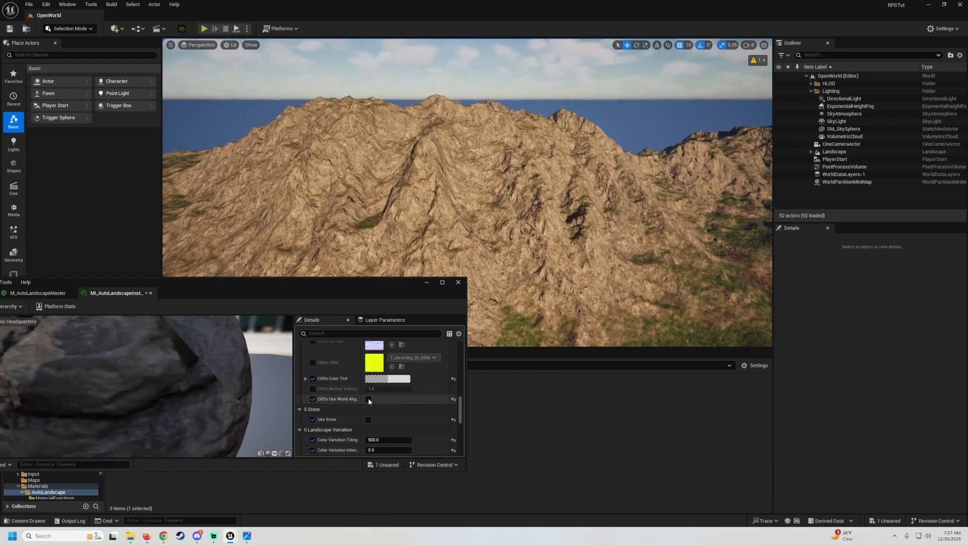
{"action": "key", "text": "w"}
{"action": "right_click_drag", "start_coordinate": [403, 217], "coordinate": [403, 238]}
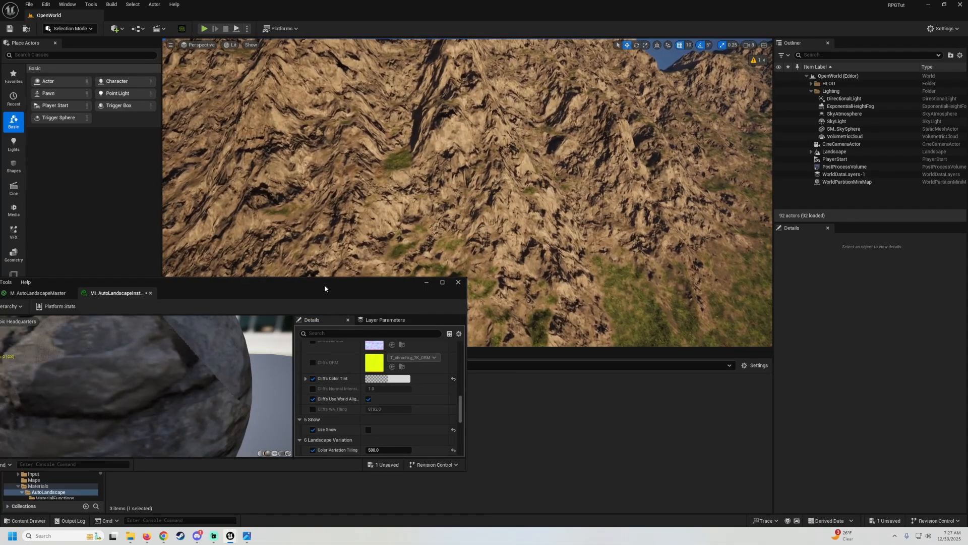
Move the material instance window clear of the mountains and toggle Cliffs Use World Aligned Texture off and on to compare the cliff texture.
{"action": "left_click_drag", "start_coordinate": [324, 285], "coordinate": [521, 322]}
{"action": "key", "text": "s"}
{"action": "right_click_drag", "start_coordinate": [453, 191], "coordinate": [454, 164]}
{"action": "left_click", "coordinate": [565, 437]}
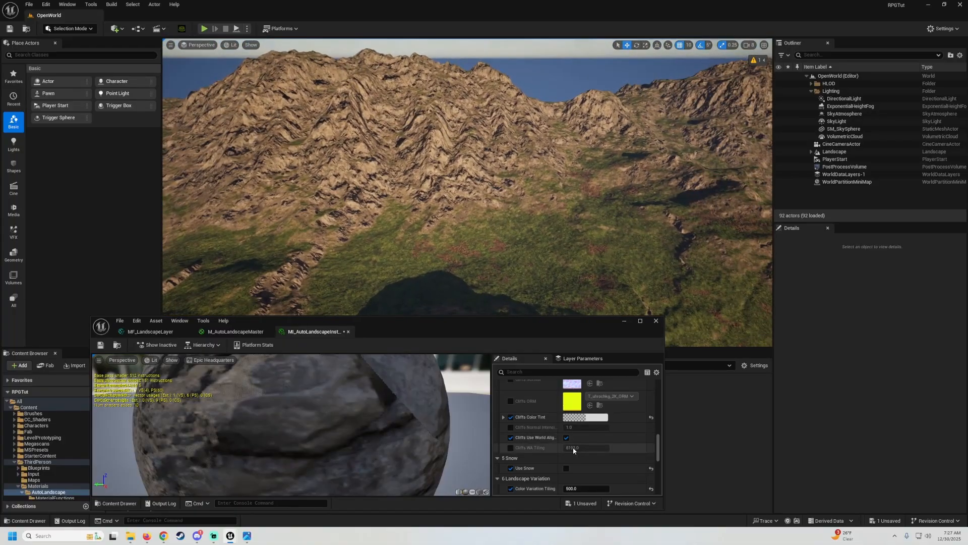
{"action": "right_click_drag", "start_coordinate": [454, 202], "coordinate": [436, 184]}
{"action": "key", "text": "w"}
{"action": "key", "text": "s"}
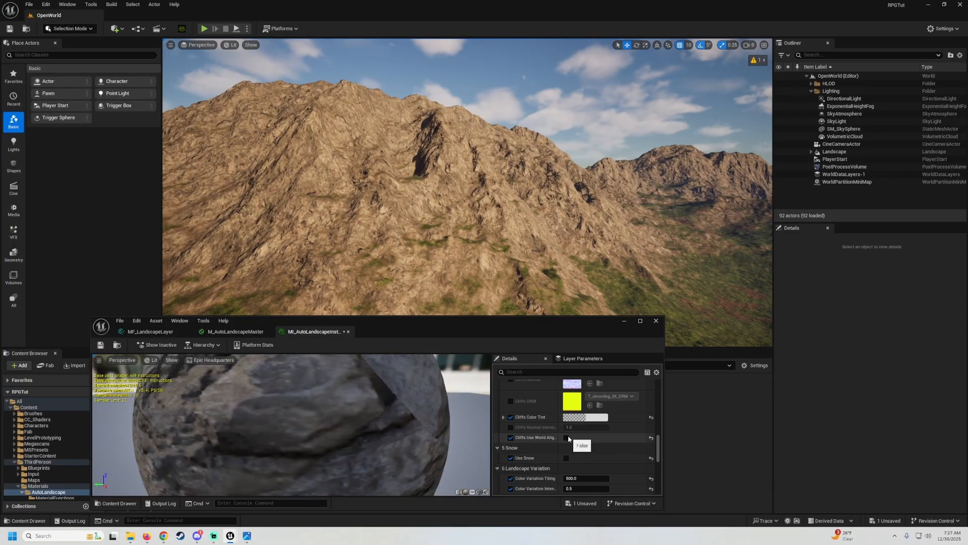
{"action": "left_click", "coordinate": [566, 437]}
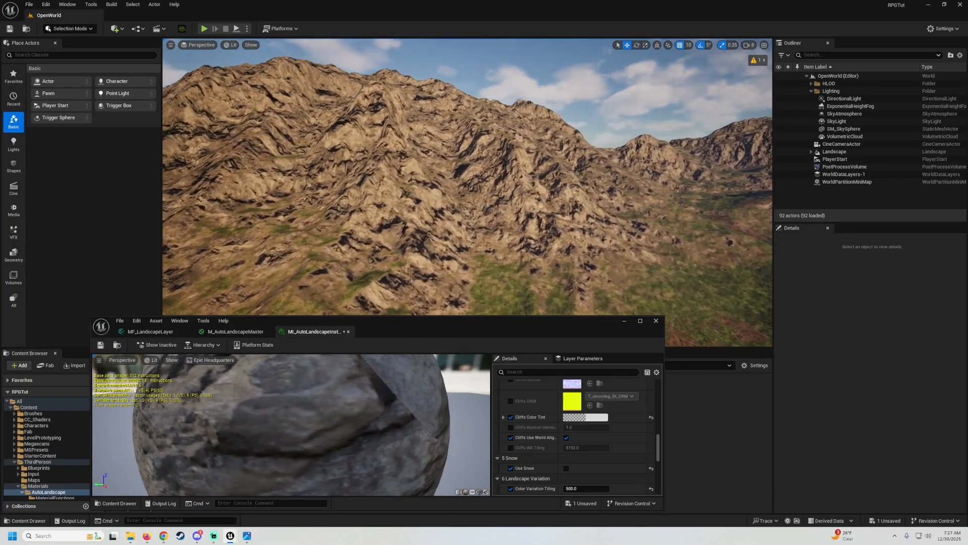
{"action": "key", "text": "w"}
{"action": "right_click_drag", "start_coordinate": [466, 191], "coordinate": [461, 204]}
{"action": "key", "text": "s"}
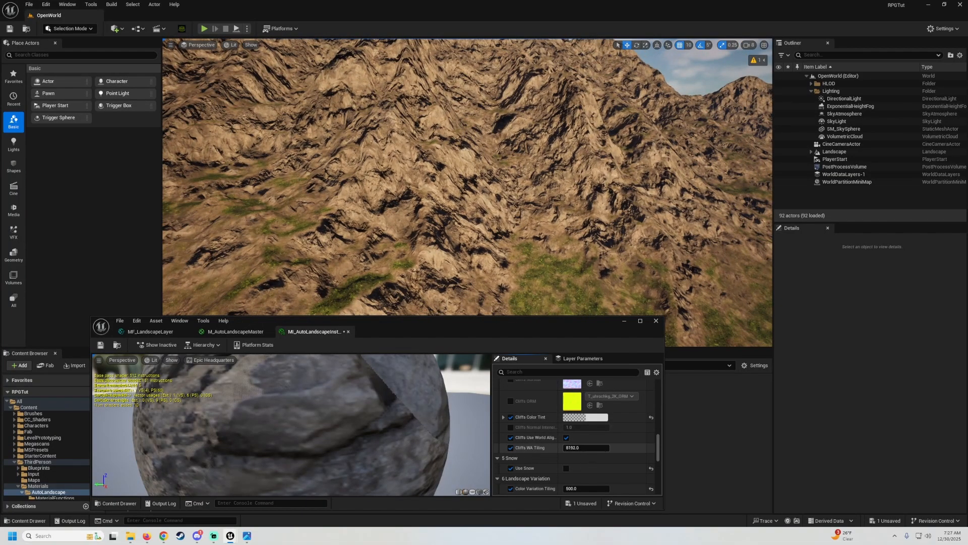
Override Cliffs WA Tiling and lower it to about 4283, comparing the cliff texture on the mountains.
{"action": "left_click_drag", "start_coordinate": [586, 447], "coordinate": [561, 447]}
{"action": "key", "text": "s"}
{"action": "right_click_drag", "start_coordinate": [503, 264], "coordinate": [510, 254]}
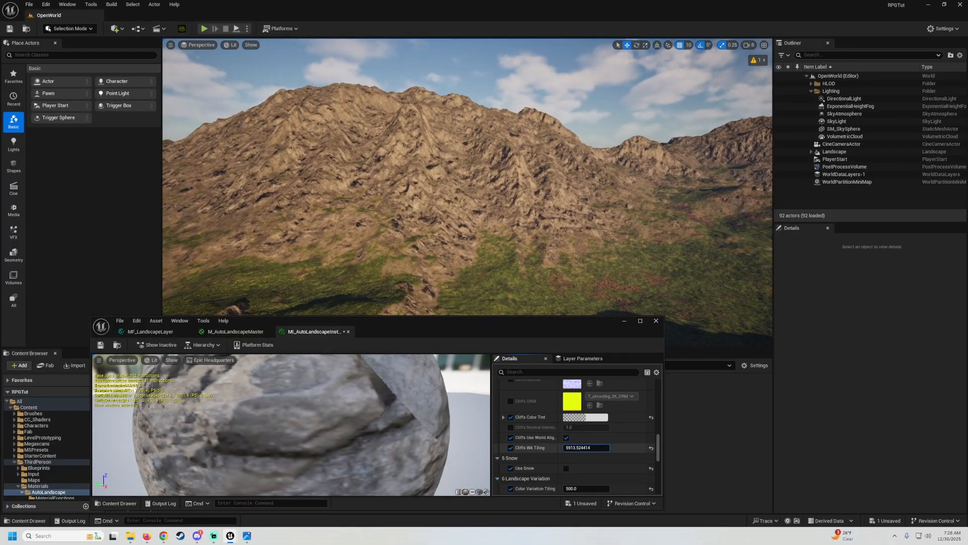
{"action": "left_click", "coordinate": [567, 437]}
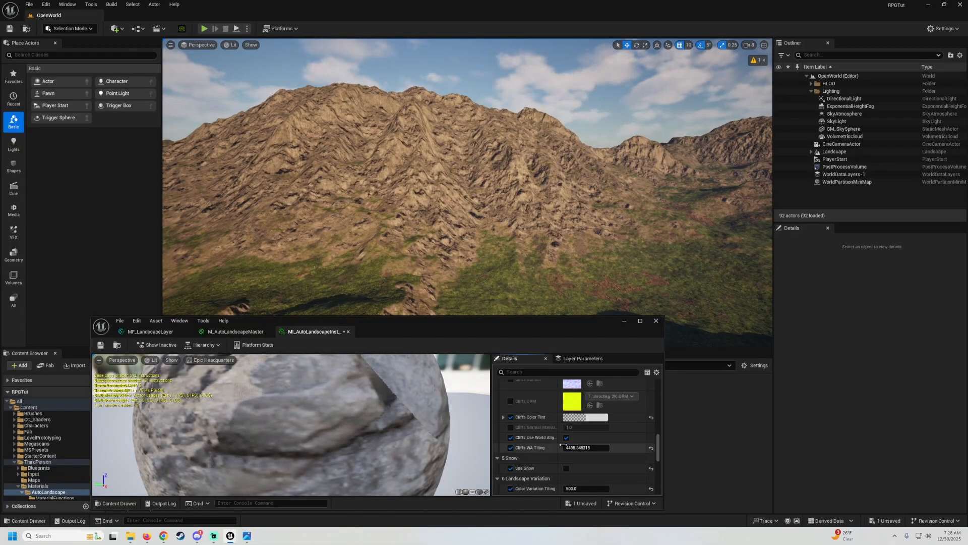
{"action": "left_click", "coordinate": [566, 438]}
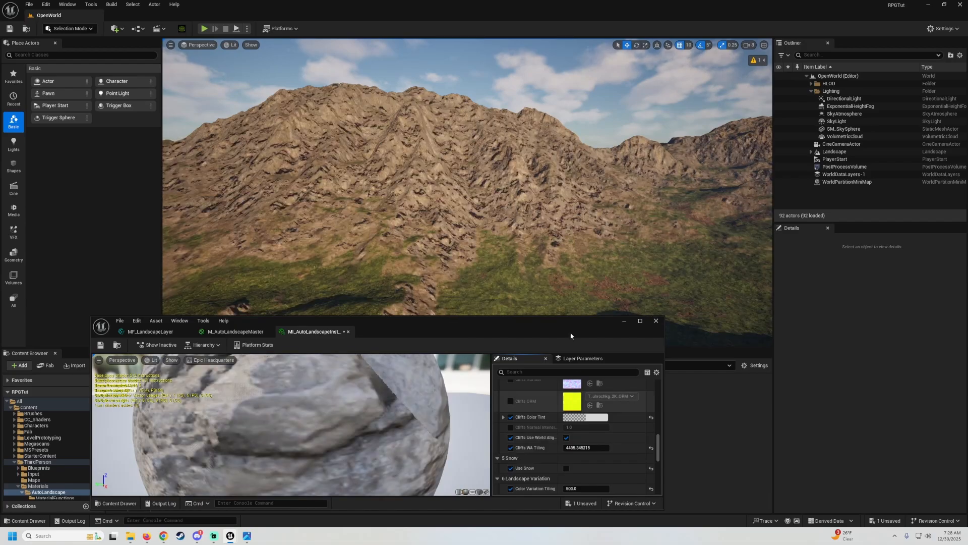
{"action": "key", "text": "s"}
{"action": "mouse_move", "coordinate": [569, 252]}
{"action": "right_mouse_down"}
{"action": "mouse_move", "coordinate": [596, 250]}
{"action": "mouse_move", "coordinate": [572, 249]}
{"action": "right_mouse_up"}
{"action": "key", "text": "s"}
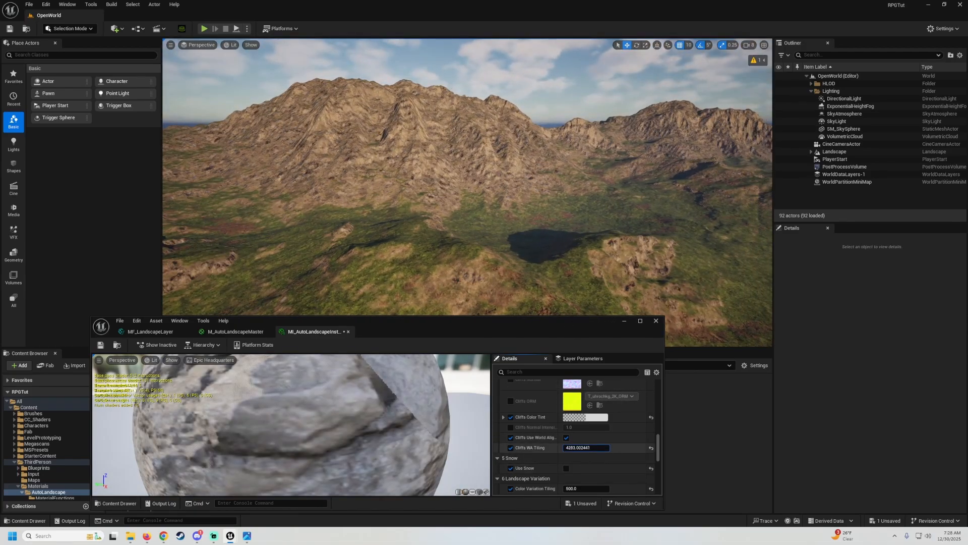
Examine the world-aligned cliff texture across the landscape from several distances and angles, finishing in a full-screen viewport.
{"action": "key", "text": "w"}
{"action": "right_click_drag", "start_coordinate": [535, 246], "coordinate": [508, 241]}
{"action": "key", "text": "w"}
{"action": "key", "text": "s"}
{"action": "key", "text": "s"}
{"action": "right_click_drag", "start_coordinate": [407, 244], "coordinate": [448, 231]}
{"action": "key", "text": "F11"}
{"action": "key", "text": "w"}
{"action": "right_click_drag", "start_coordinate": [484, 264], "coordinate": [287, 238]}
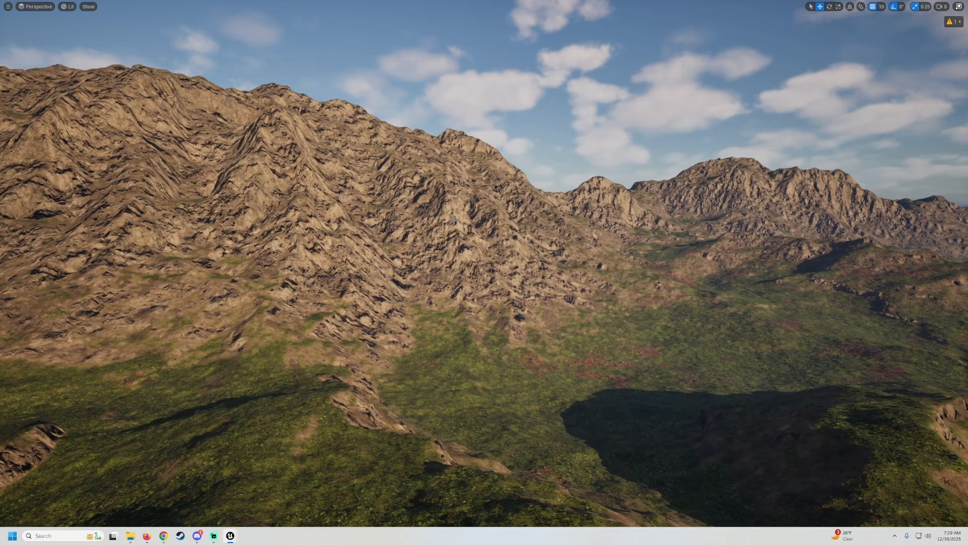
{"action": "mouse_move", "coordinate": [454, 222]}
{"action": "right_mouse_down"}
{"action": "mouse_move", "coordinate": [441, 217]}
{"action": "mouse_move", "coordinate": [462, 220]}
{"action": "right_mouse_up"}
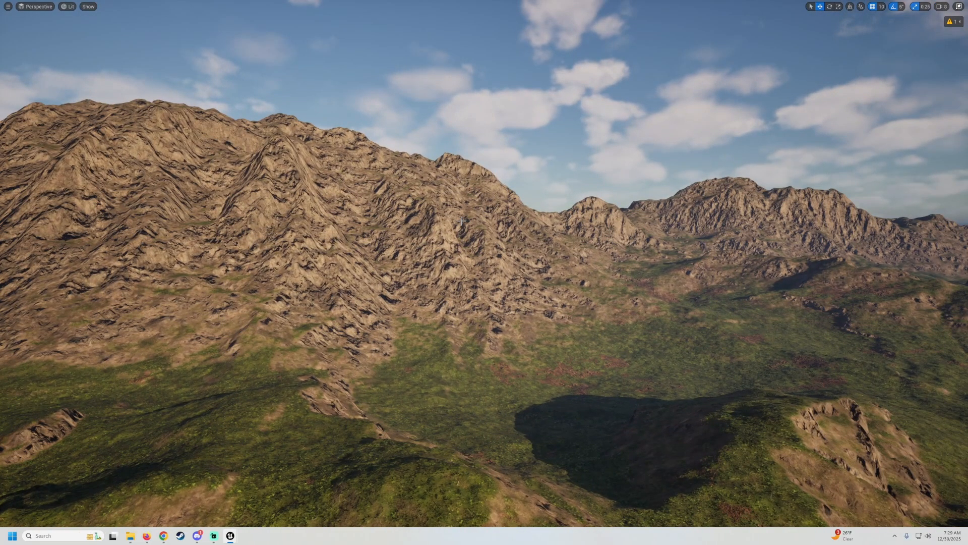